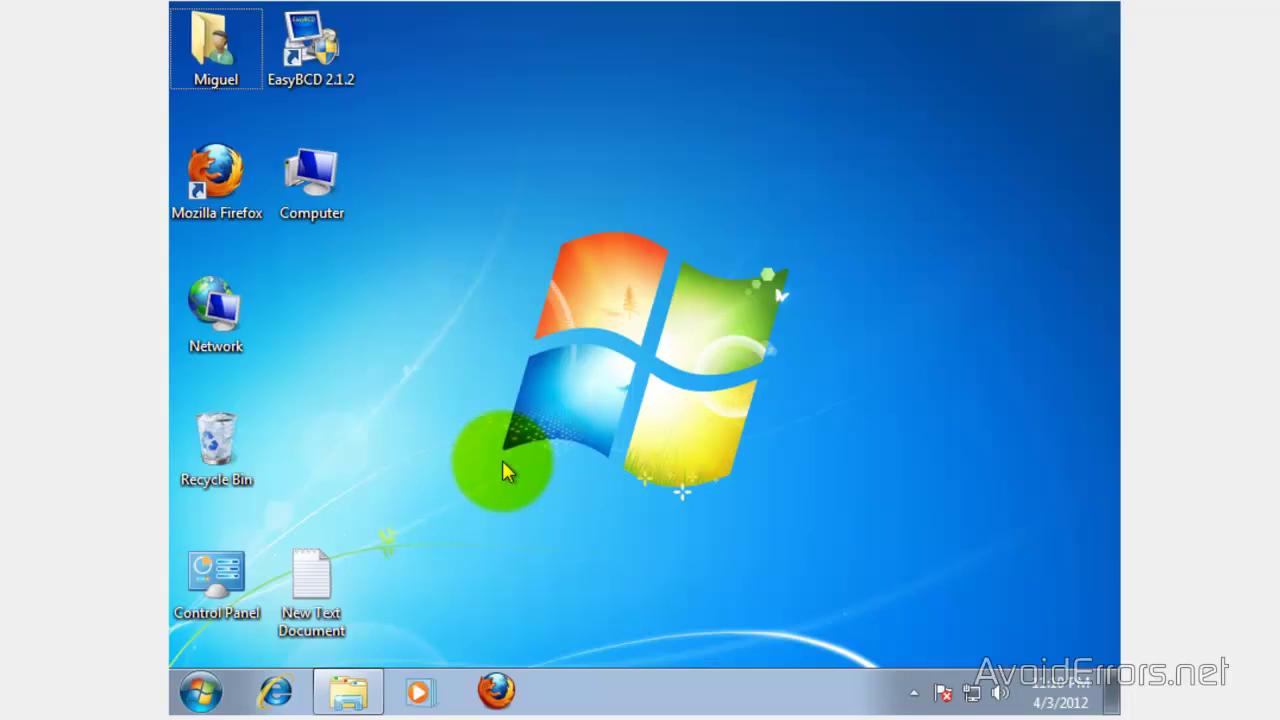
# Open Disk Management by running diskmgmt.msc and maximize its window
pyautogui.press('super+r')
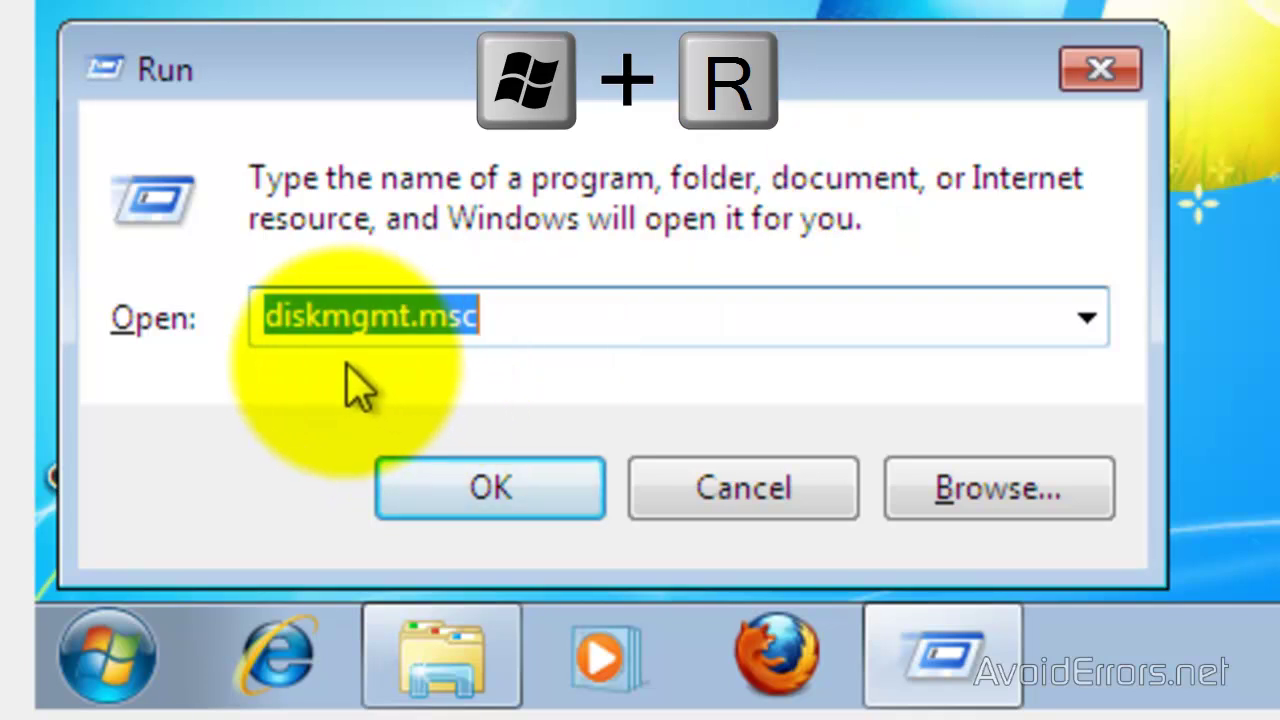
pyautogui.click(418, 490)
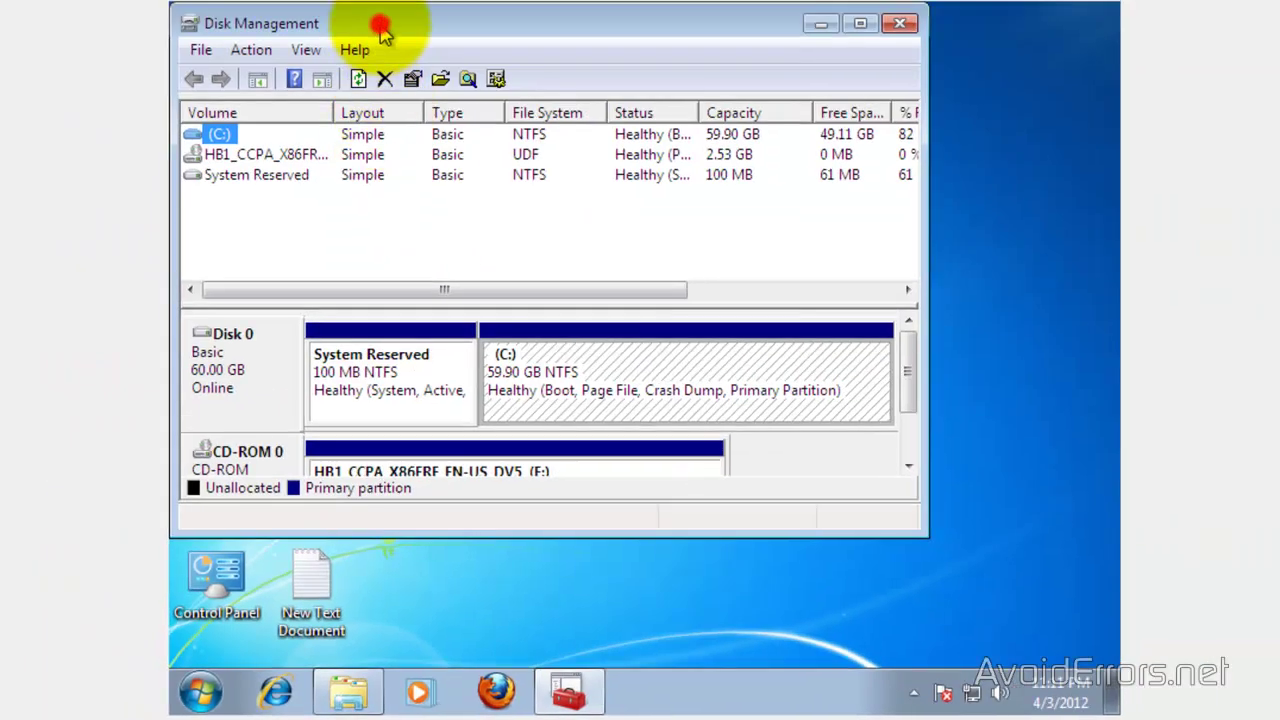
pyautogui.doubleClick(381, 24)
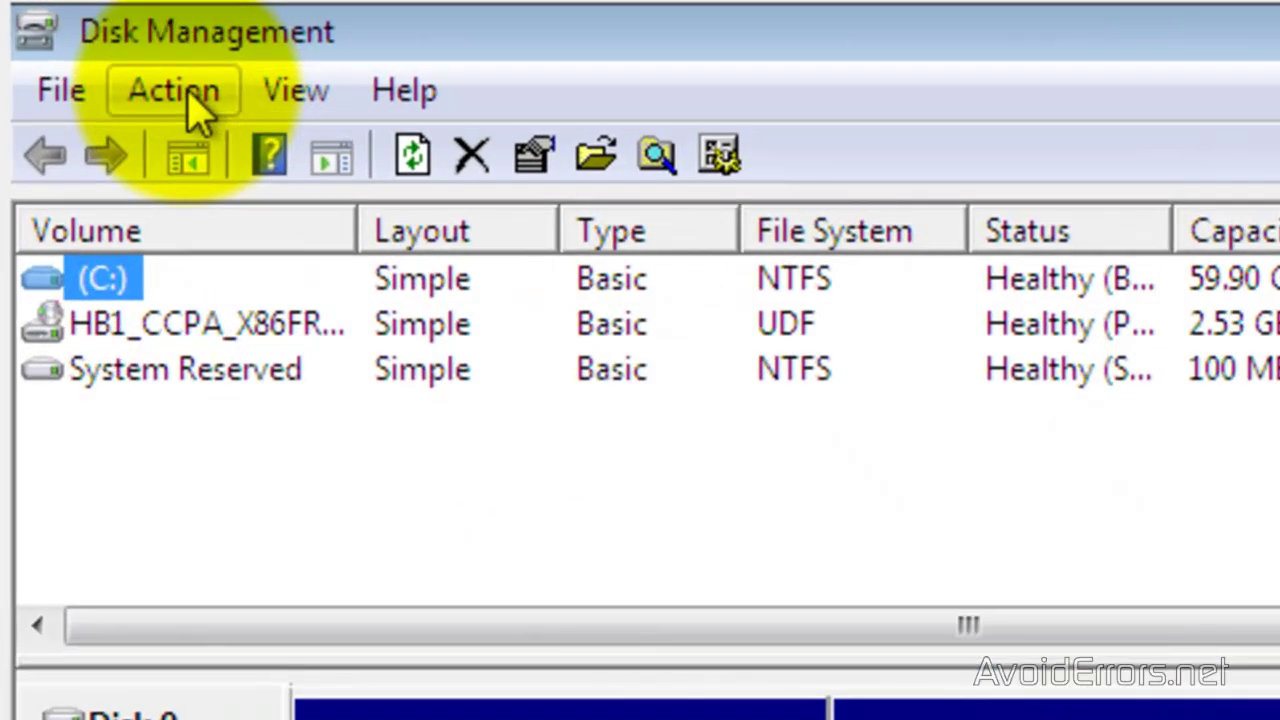
# Start creating a virtual hard disk and paste C:\Windows 8.vhd as its location
pyautogui.click(186, 99)
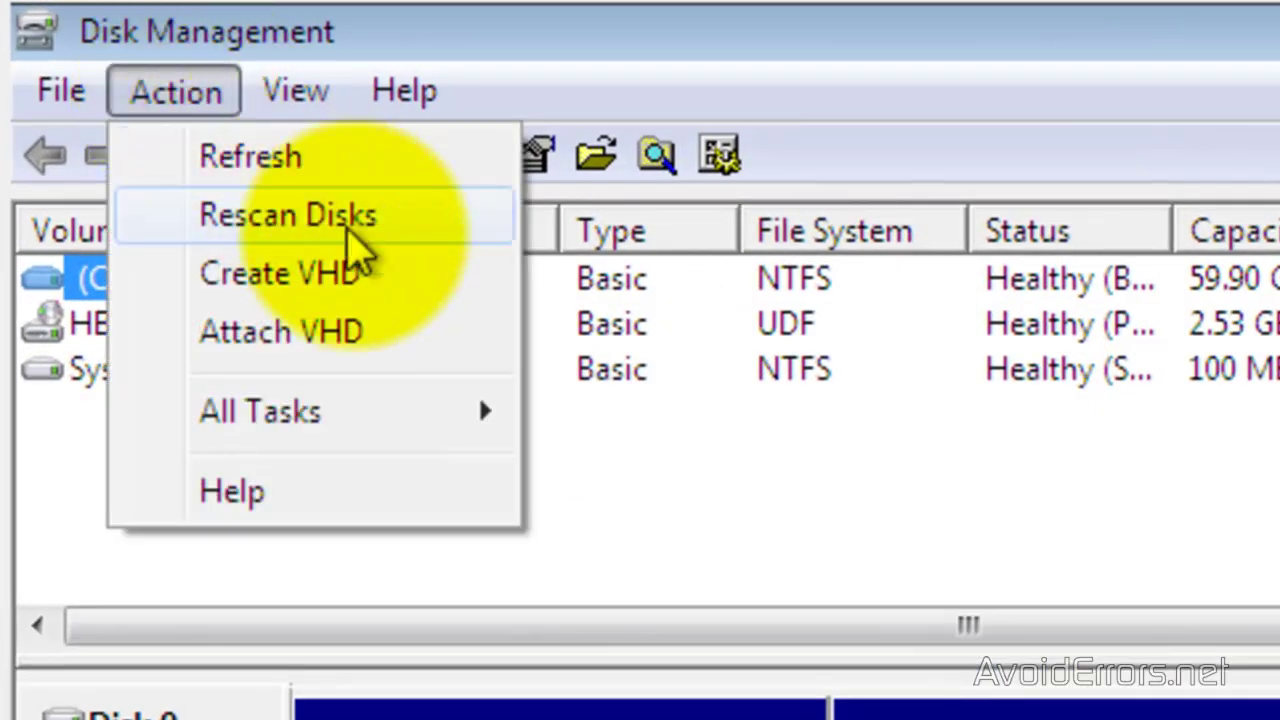
pyautogui.click(420, 298)
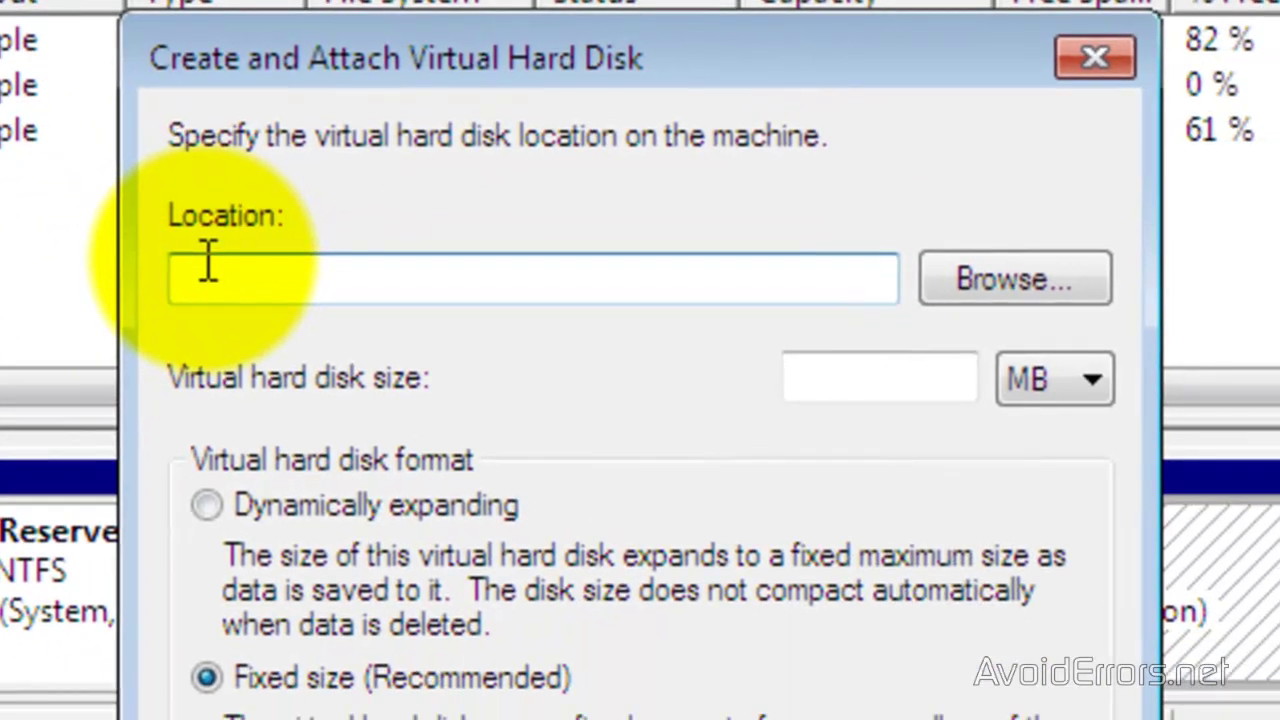
pyautogui.rightClick(205, 272)
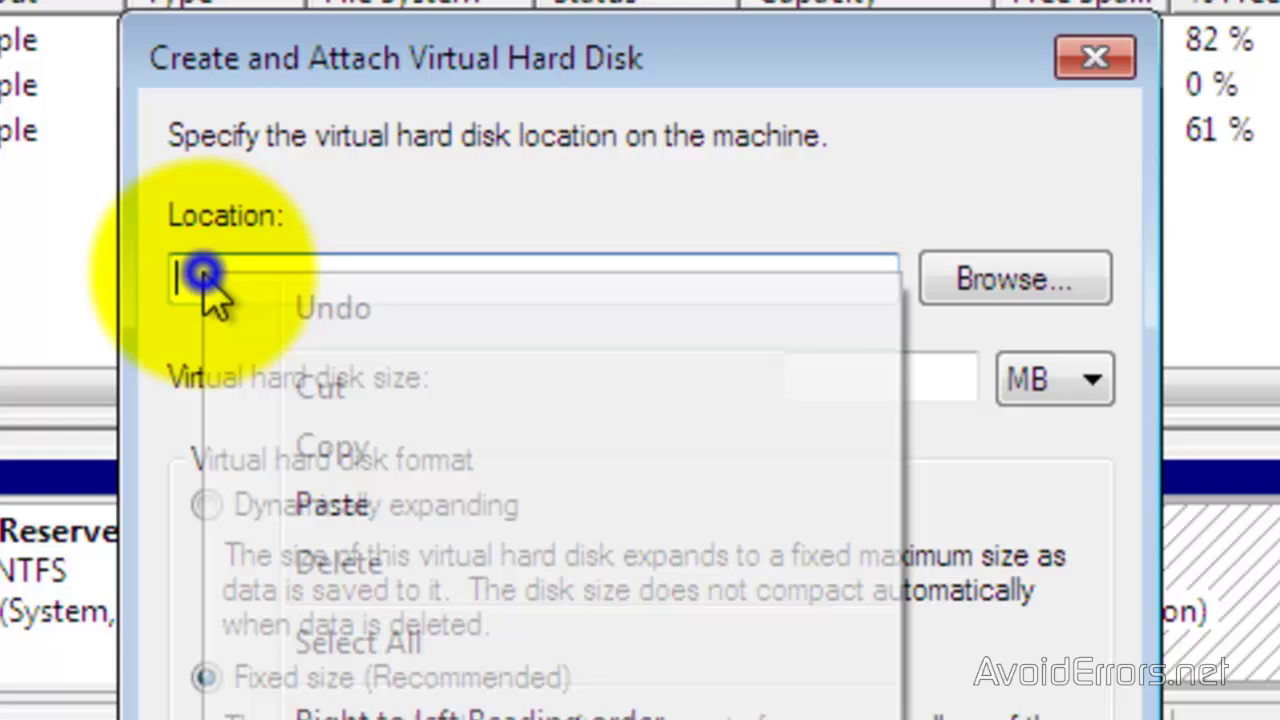
pyautogui.click(360, 510)
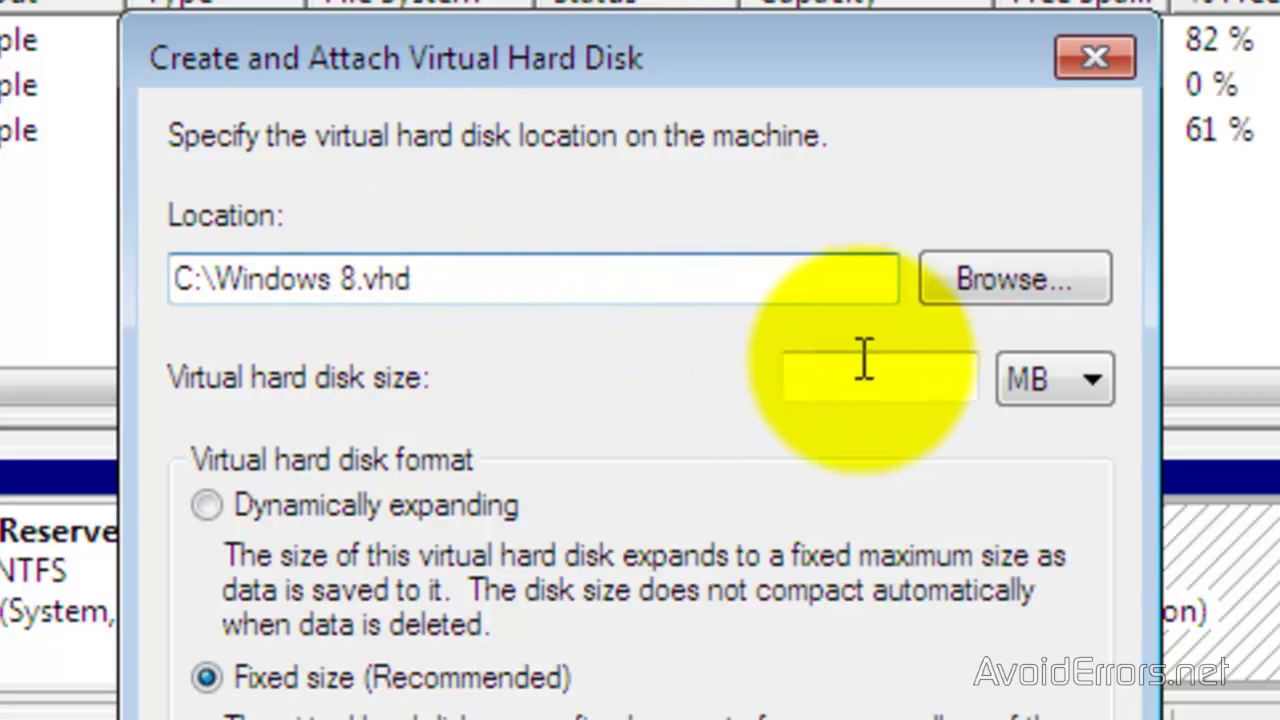
# Set the virtual hard disk size to 20 GB and create it with the fixed size format
pyautogui.click(867, 372)
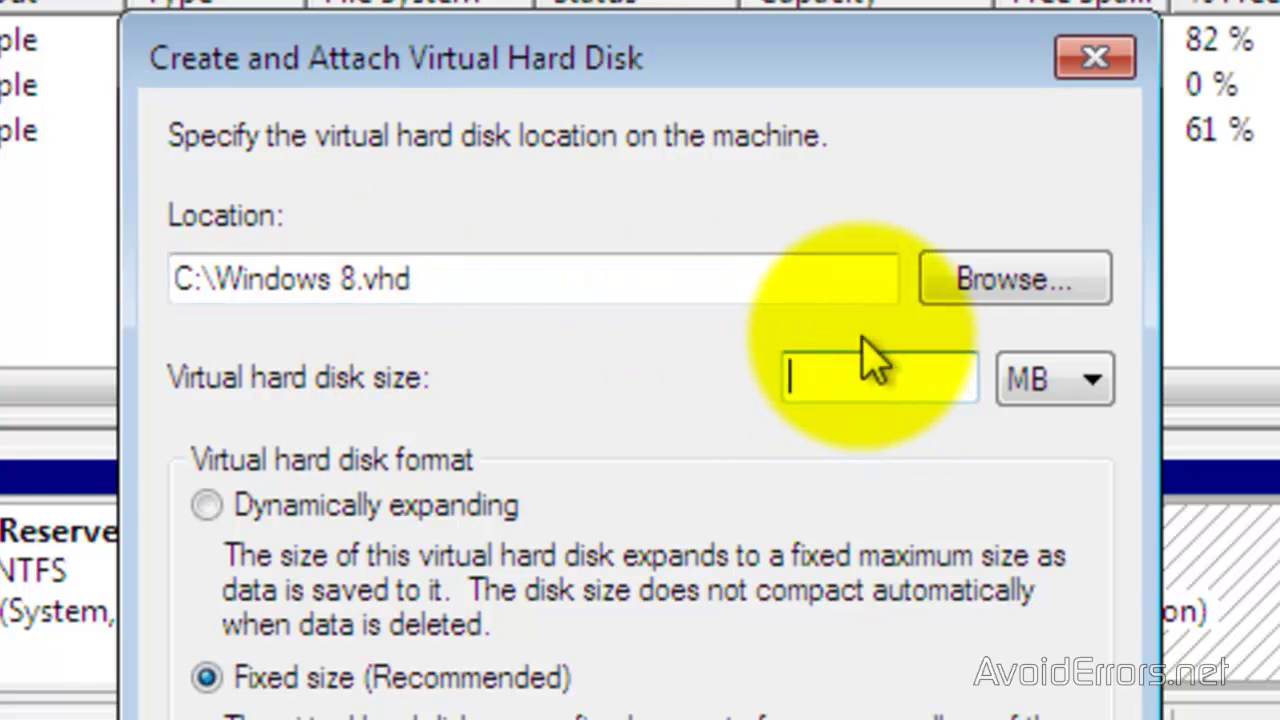
pyautogui.write('20')
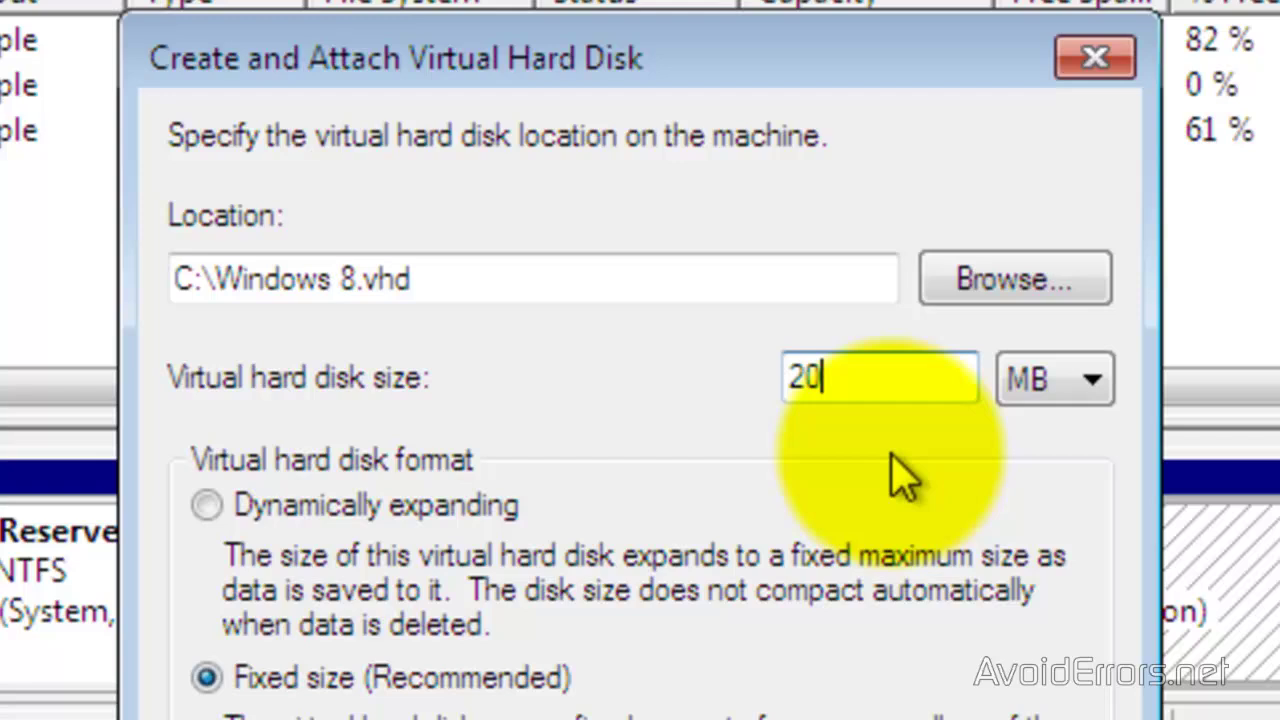
pyautogui.click(1092, 384)
pyautogui.click(1052, 460)
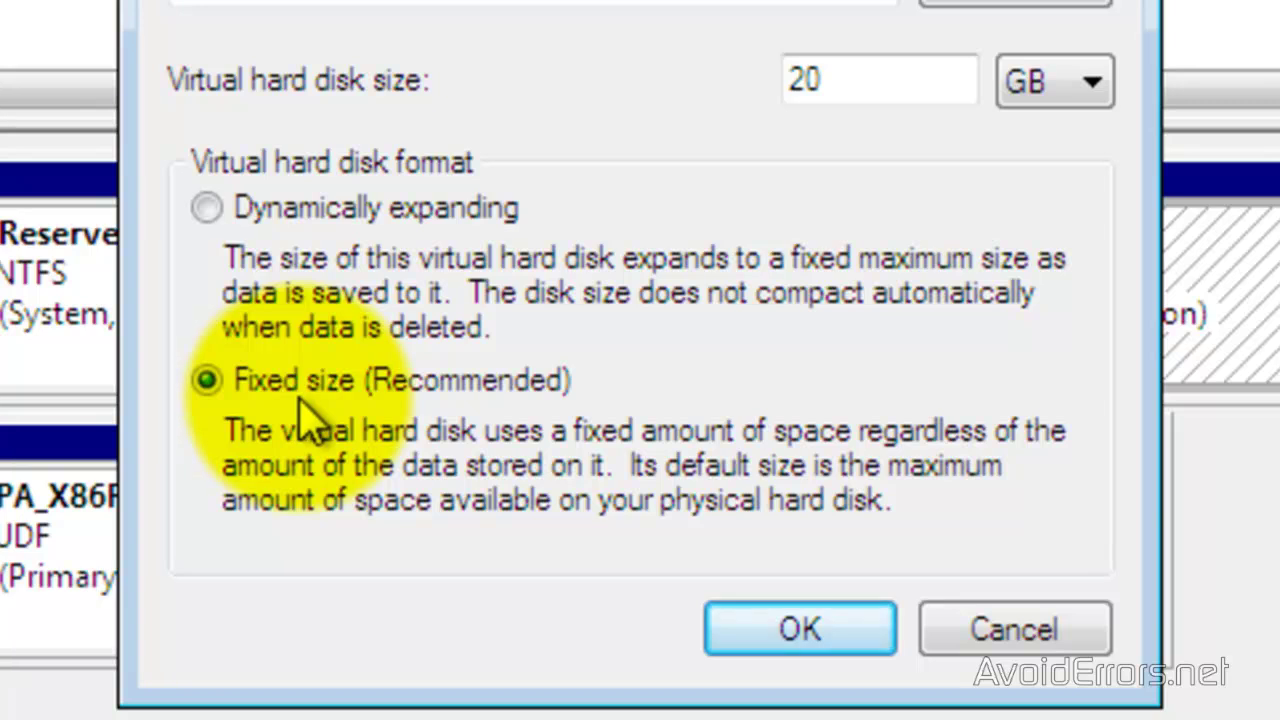
pyautogui.click(757, 645)
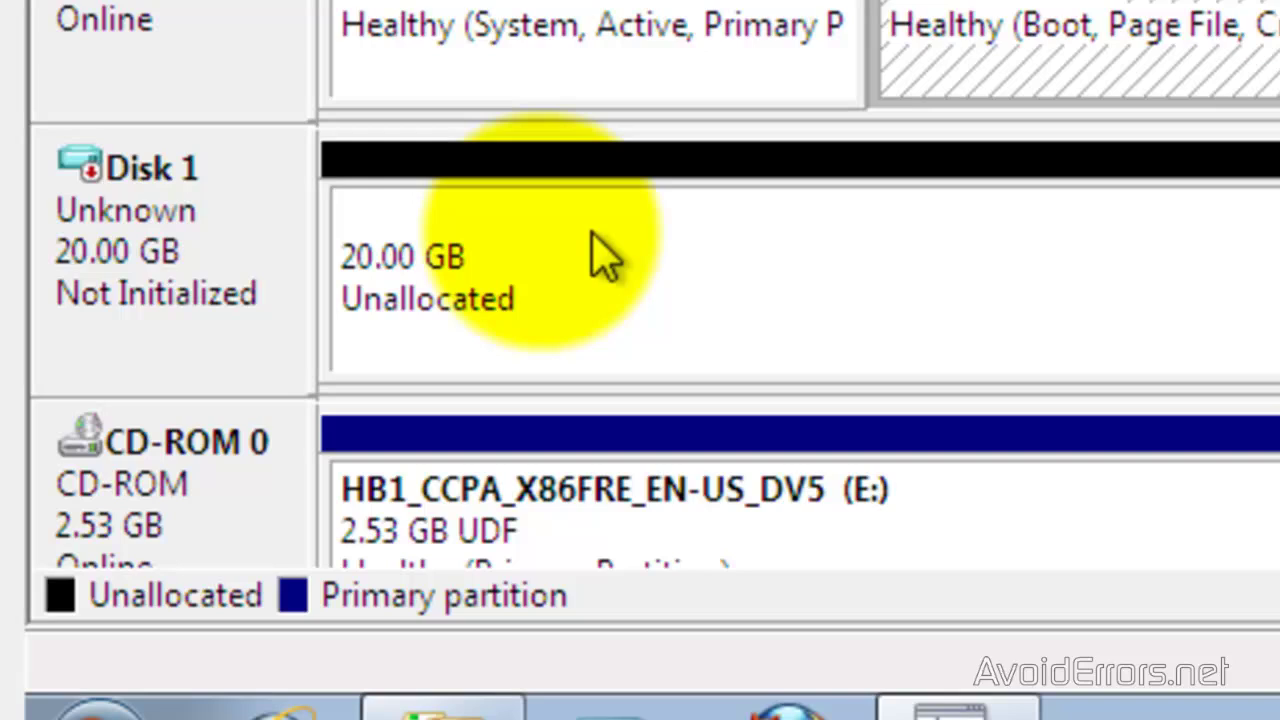
# Initialize Disk 1 with the MBR (Master Boot Record) partition style
pyautogui.rightClick(251, 255)
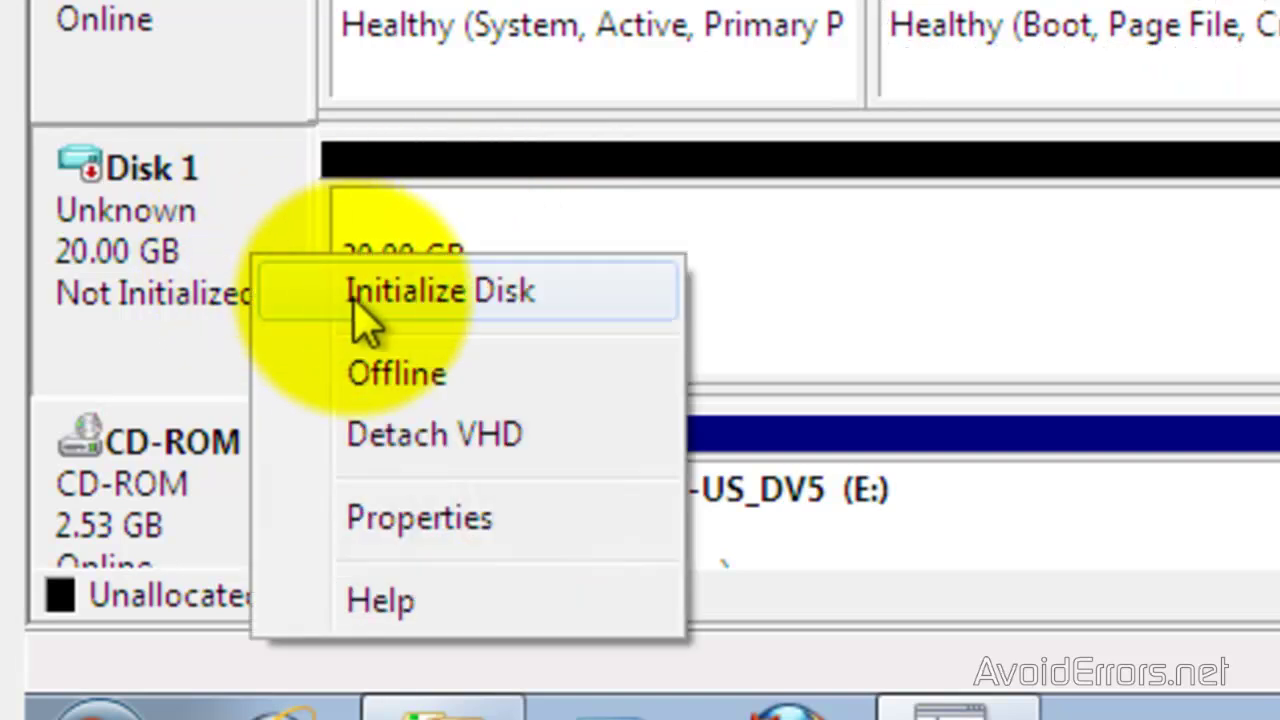
pyautogui.click(354, 300)
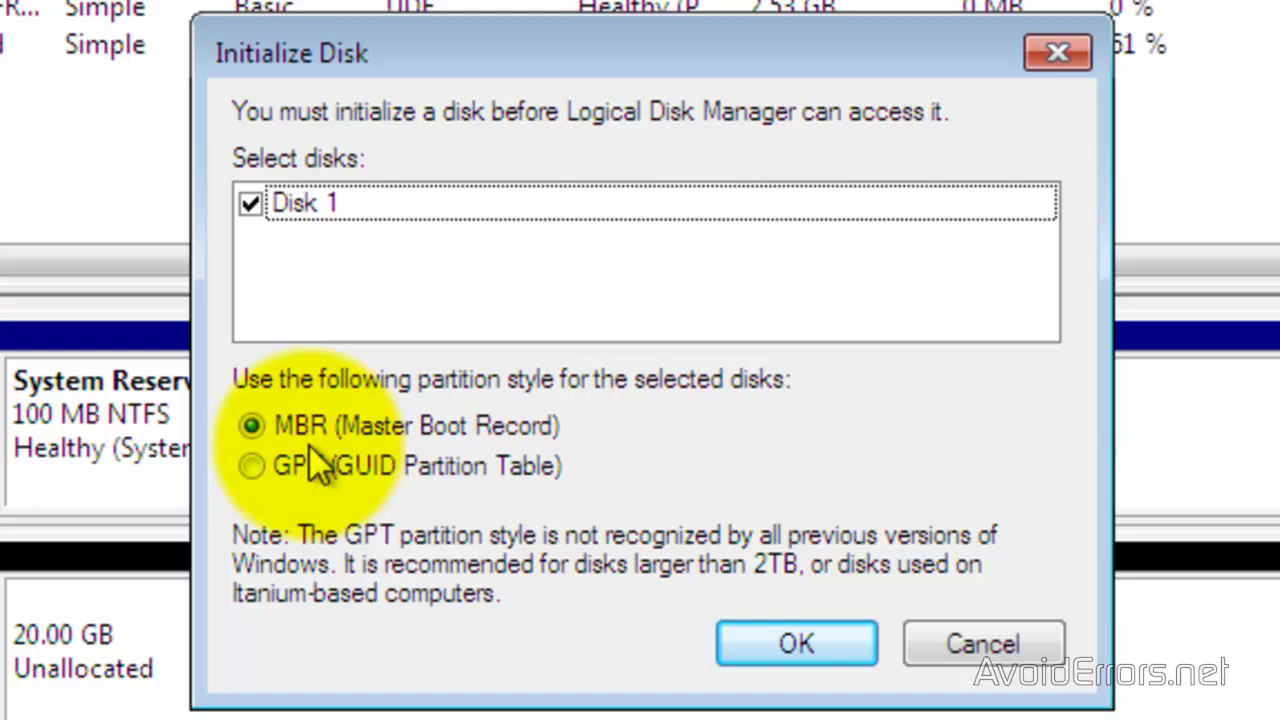
pyautogui.click(744, 640)
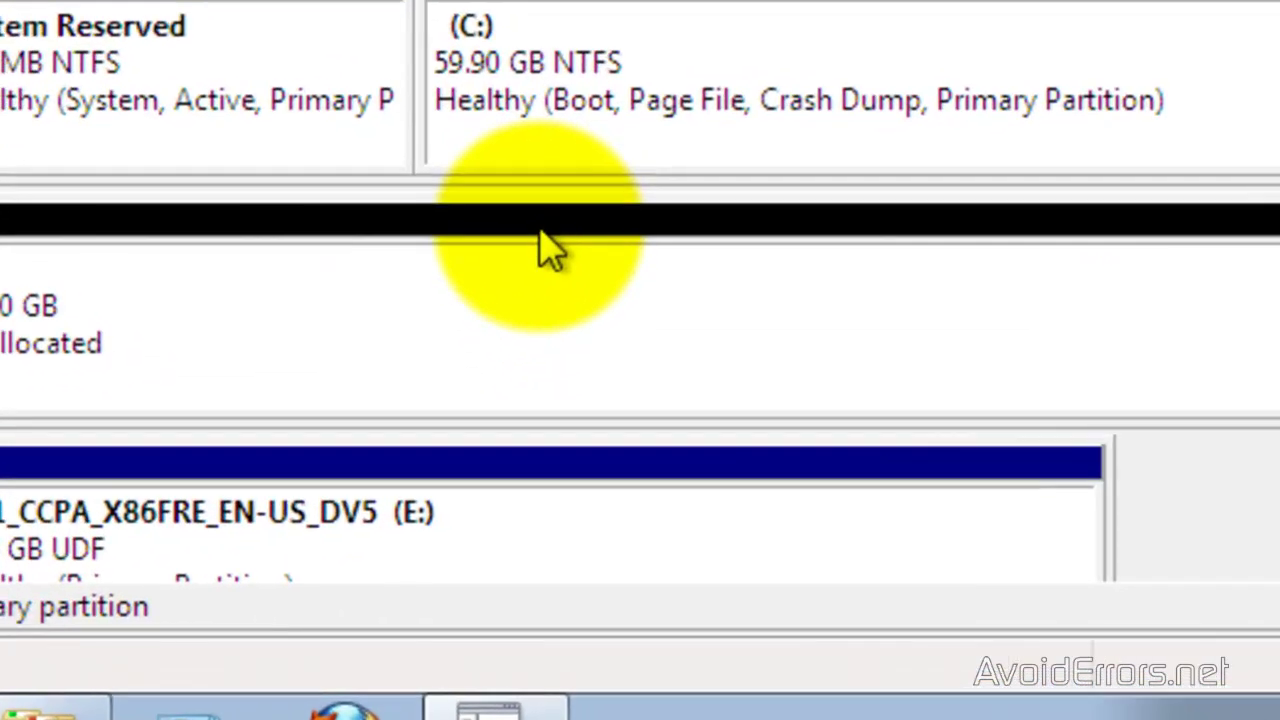
# Start a new simple volume in Disk 1's unallocated space, accepting the full size of 20477 MB
pyautogui.rightClick(592, 440)
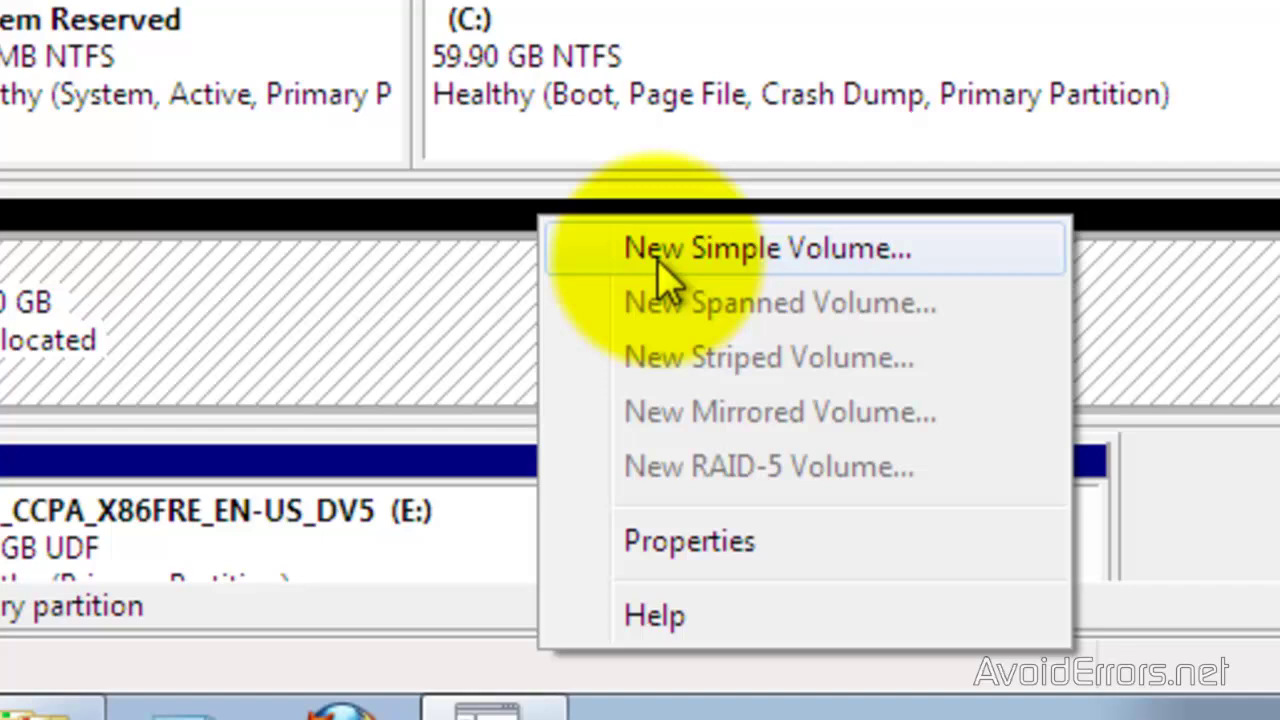
pyautogui.click(658, 265)
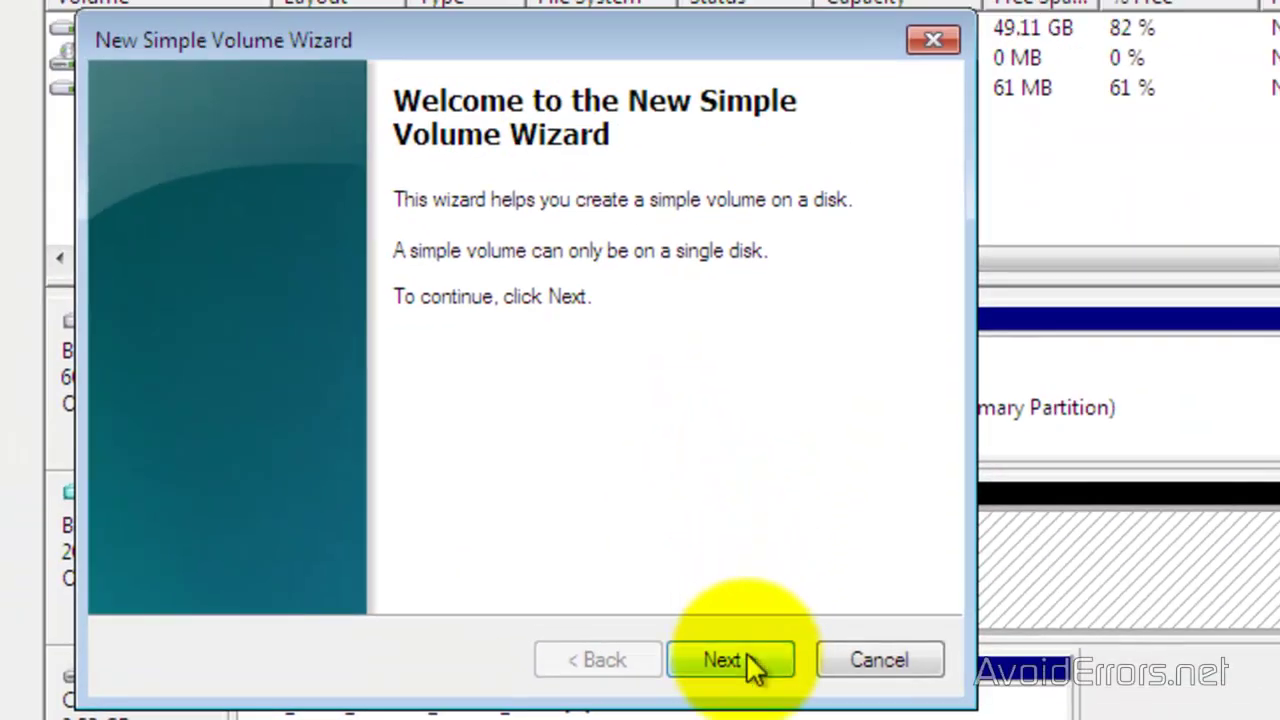
pyautogui.click(746, 654)
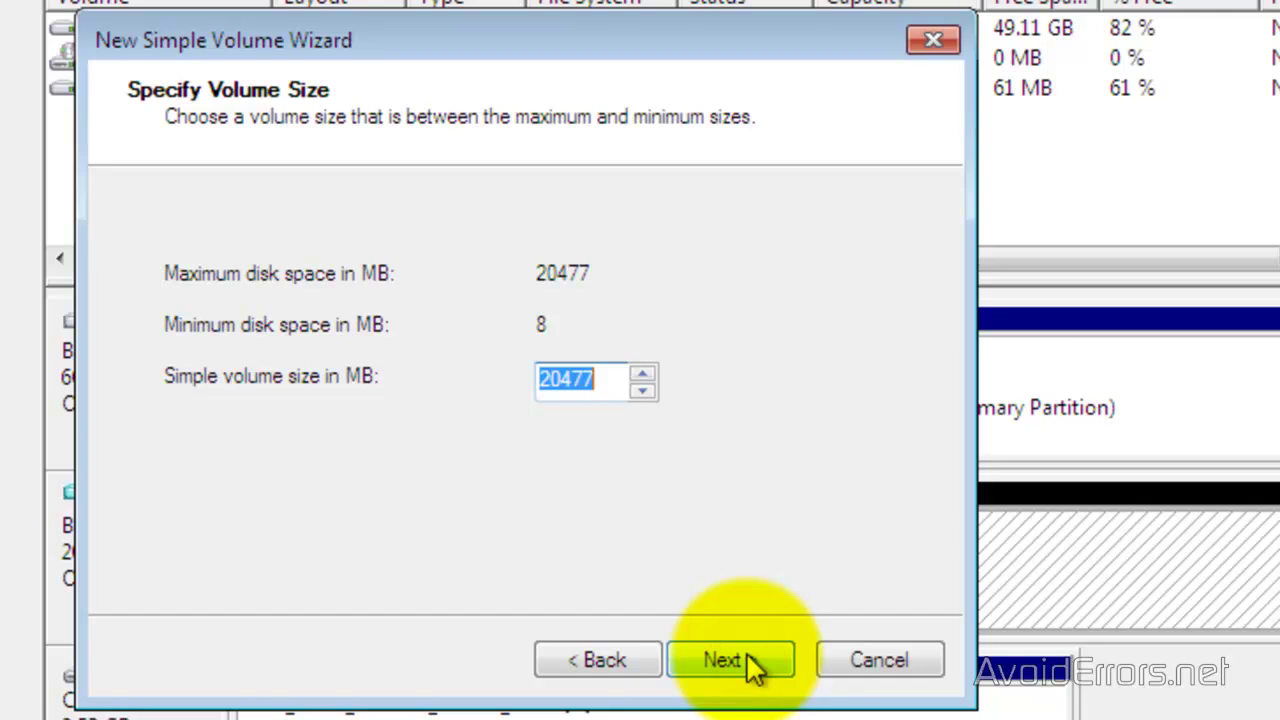
pyautogui.click(746, 654)
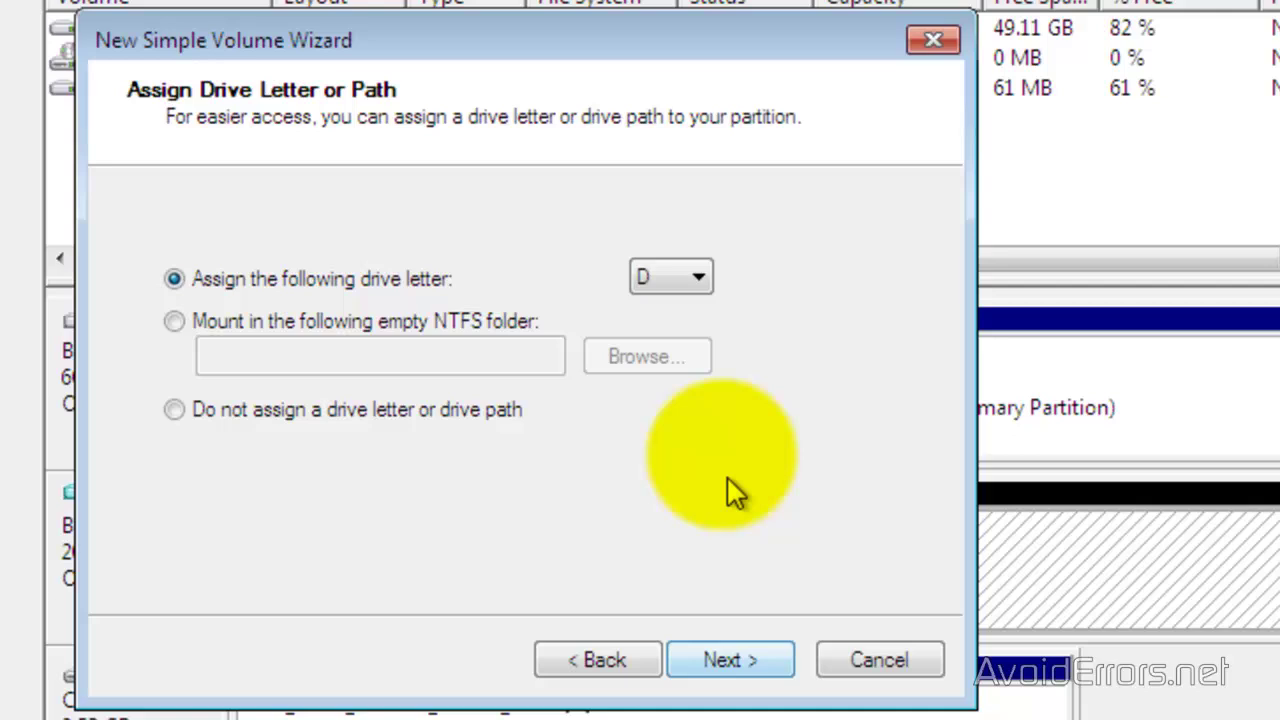
# Assign drive letter F to the new volume and continue to the format settings
pyautogui.click(700, 287)
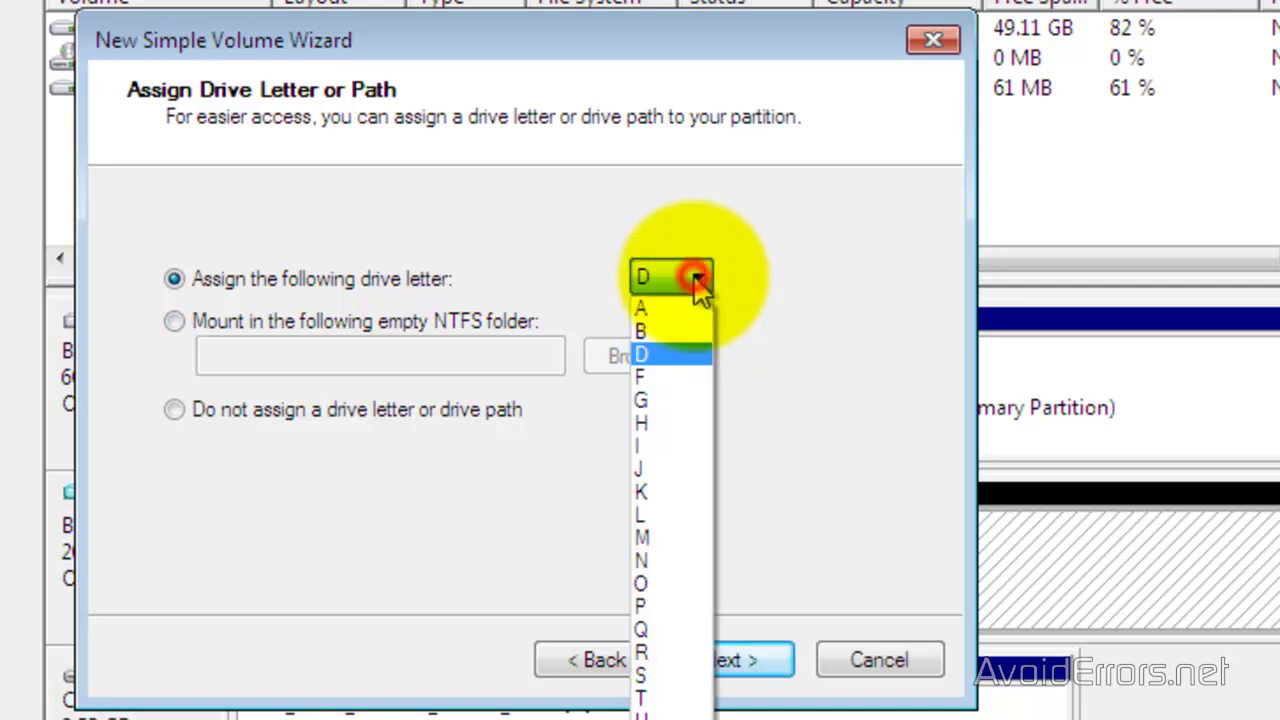
pyautogui.click(666, 372)
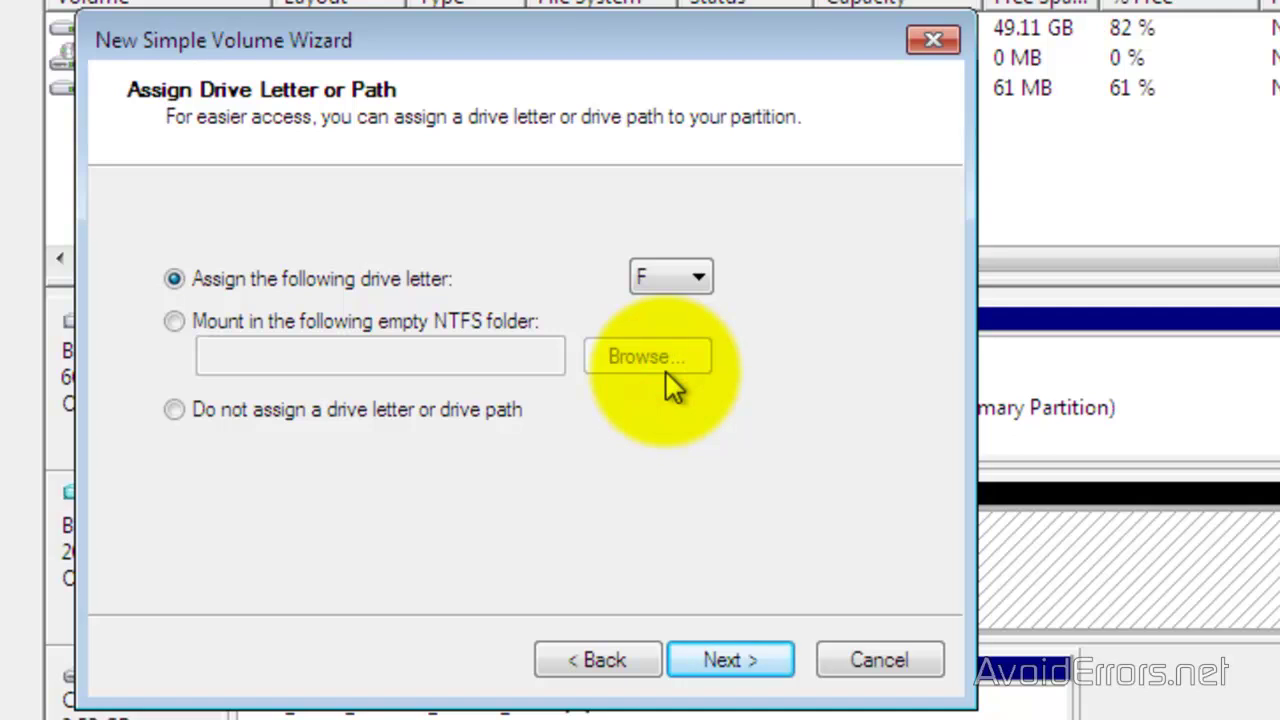
pyautogui.click(697, 662)
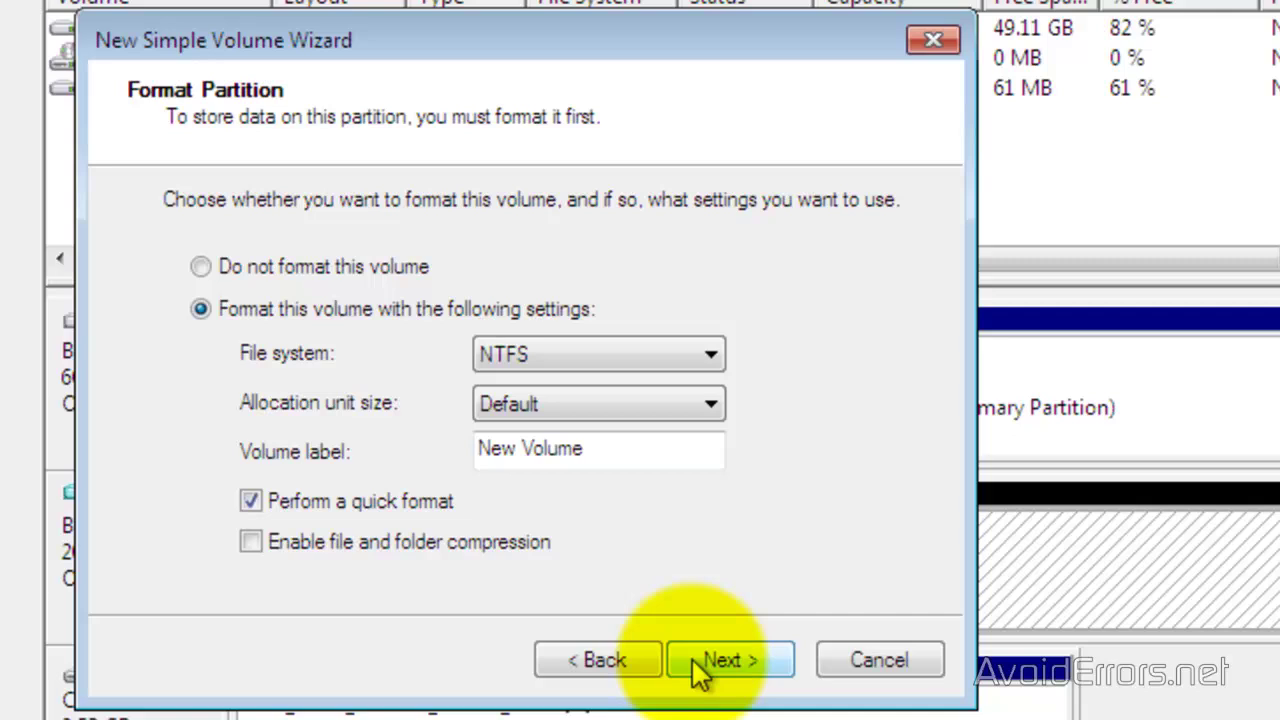
# Label the volume Windows 8, keep the NTFS quick format, and finish creating it
pyautogui.moveTo(613, 450); pyautogui.dragTo(430, 455)
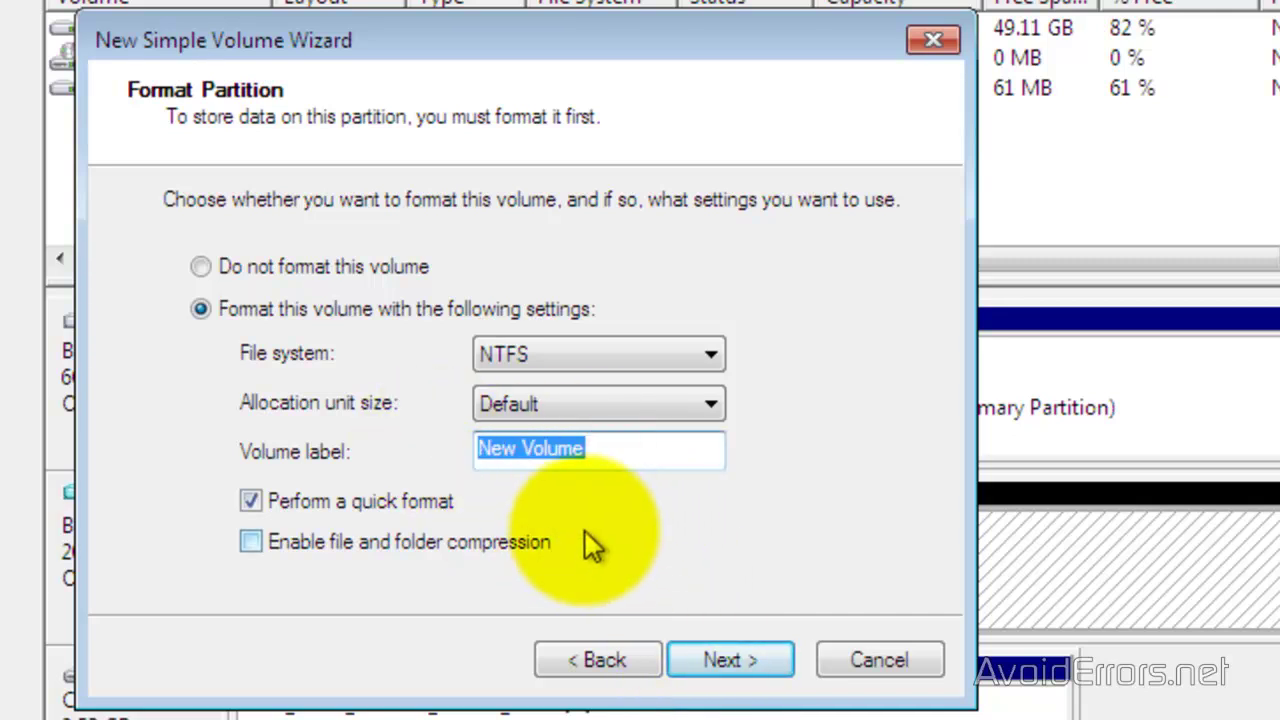
pyautogui.write('Windows 8')
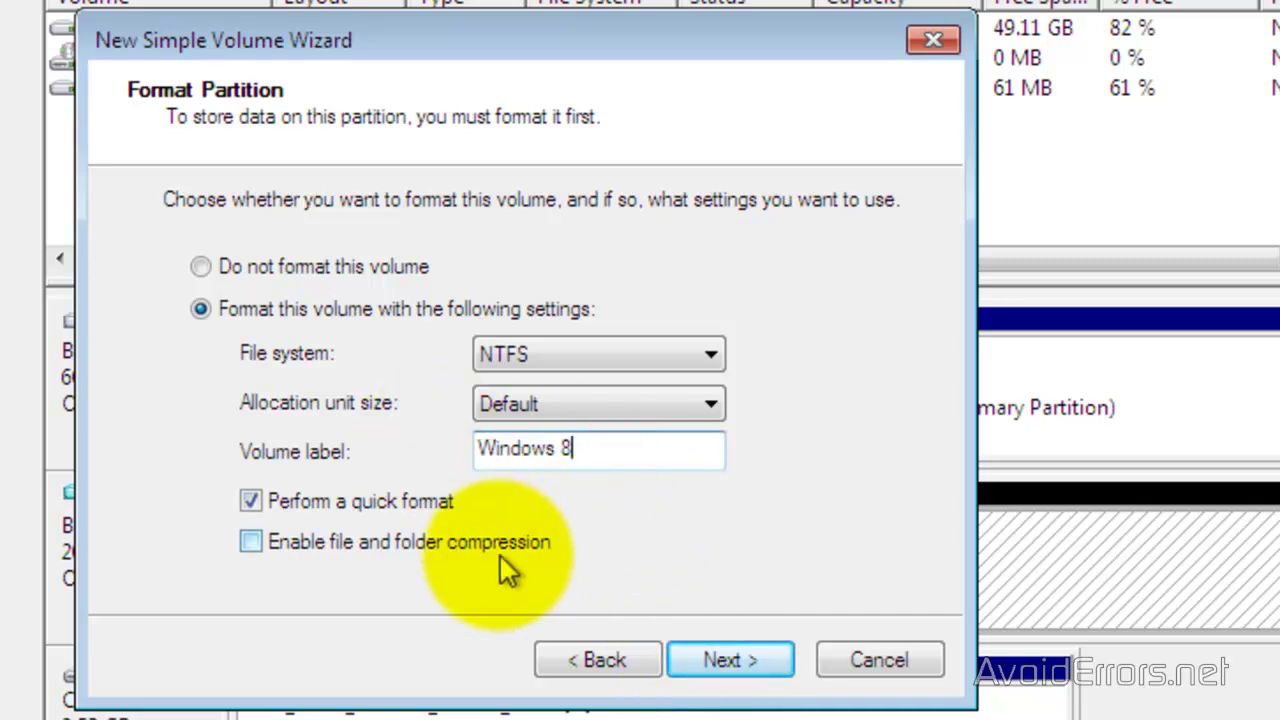
pyautogui.click(697, 662)
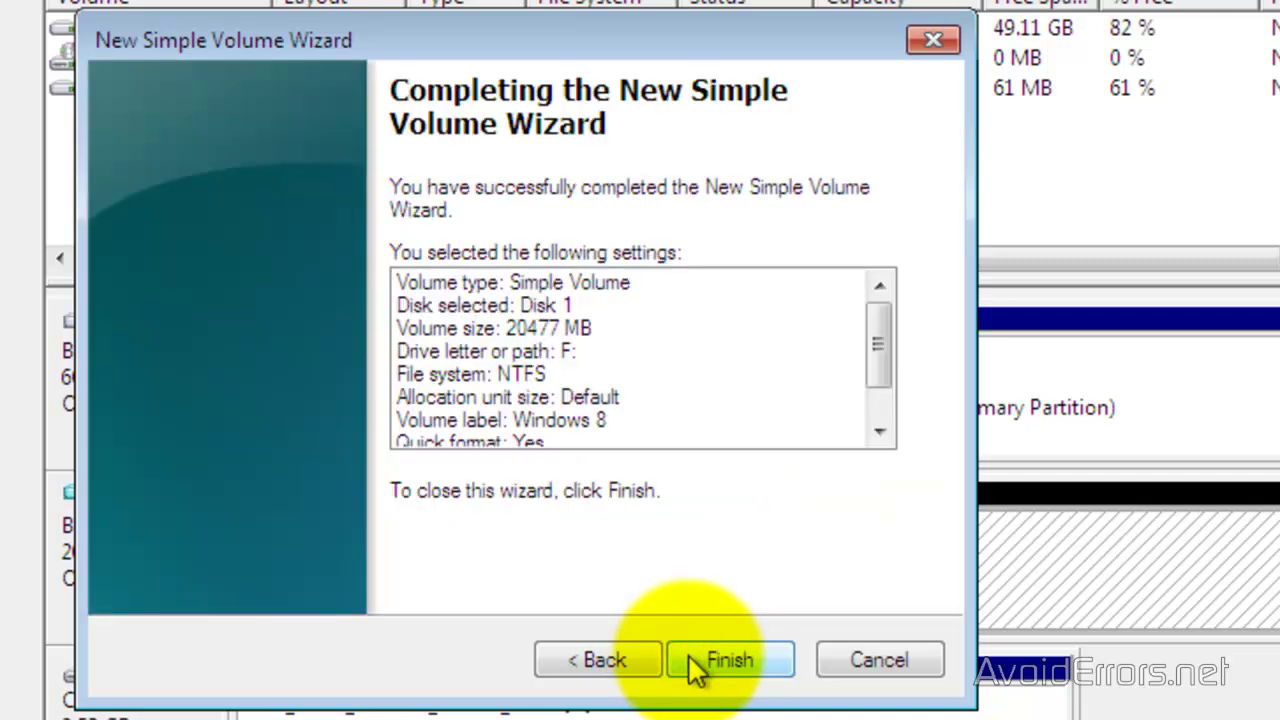
pyautogui.click(697, 658)
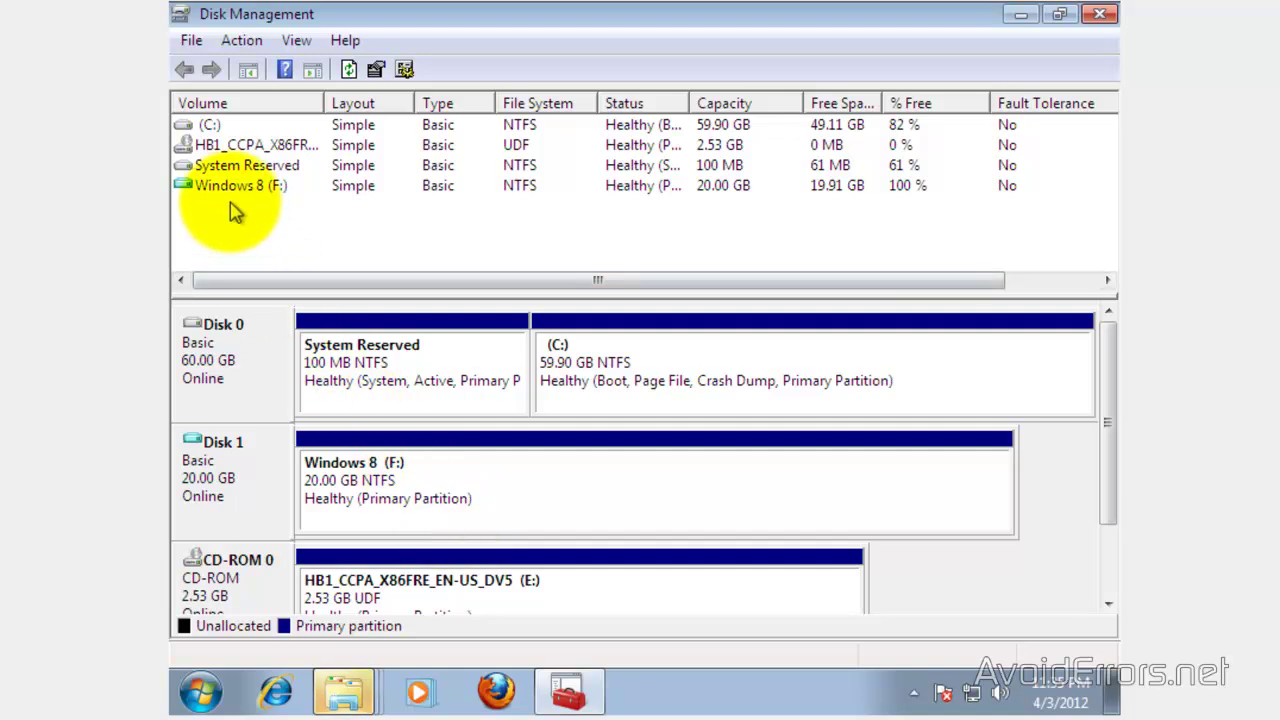
# Close Disk Management and dismiss the prompt to format the disk in drive D:
pyautogui.click(1101, 16)
pyautogui.click(812, 43)
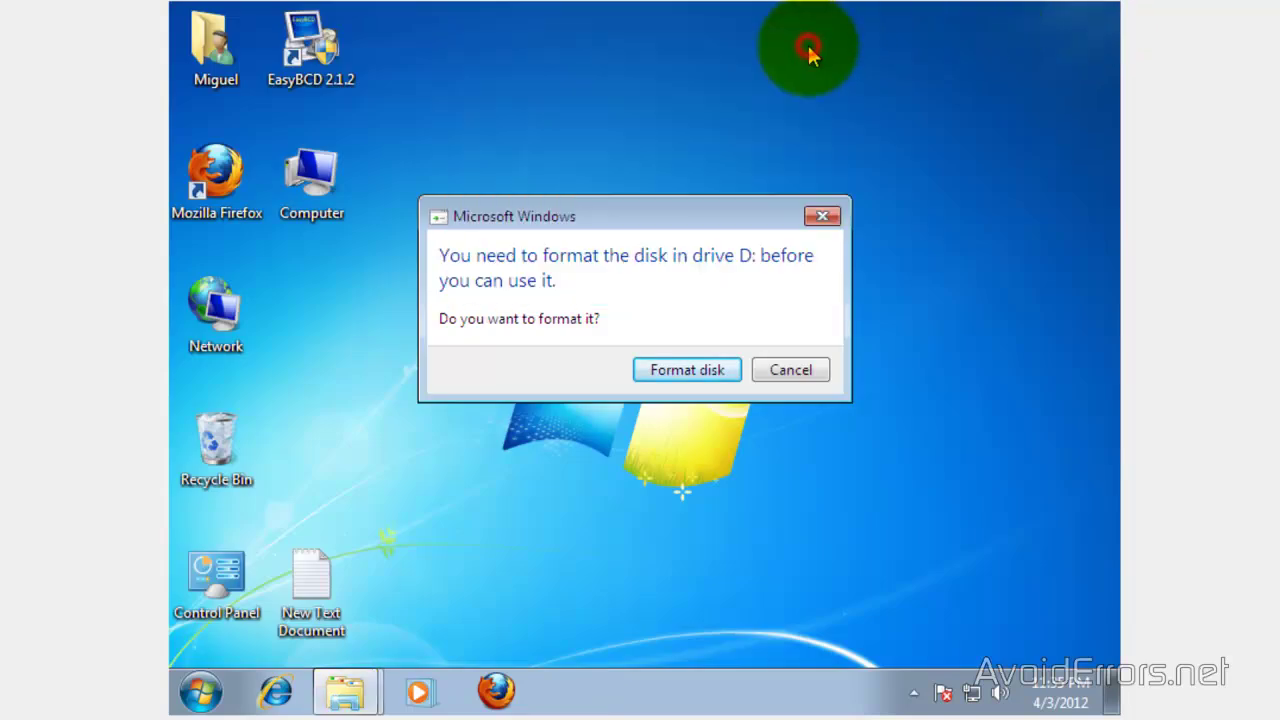
pyautogui.click(814, 216)
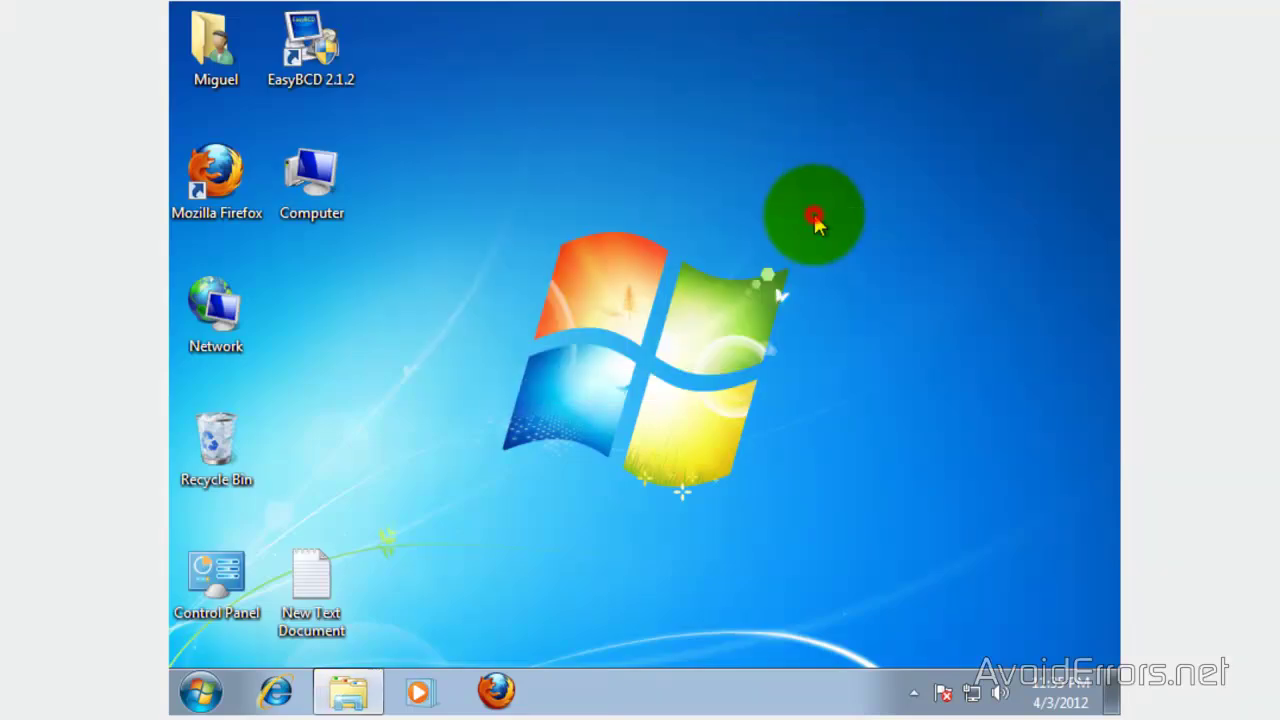
# Check the Computer window for the new Windows 8 (F:) drive and close it
pyautogui.click(322, 186)
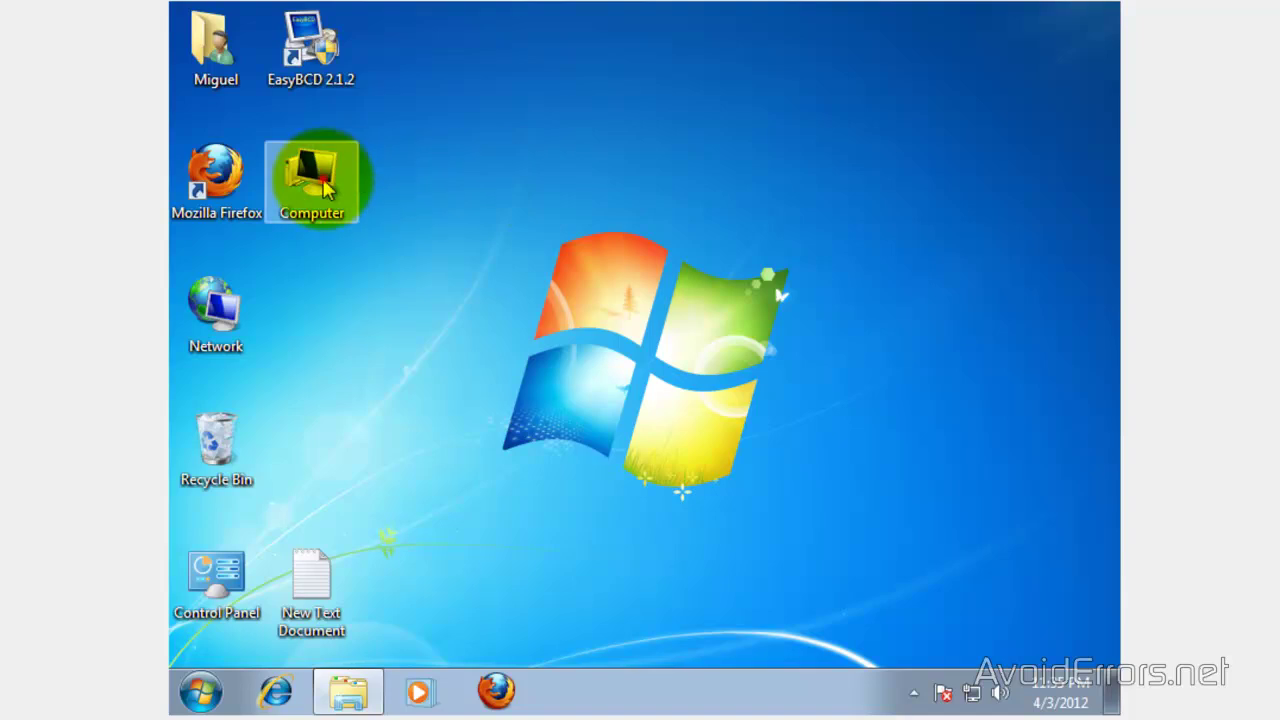
pyautogui.doubleClick(322, 186)
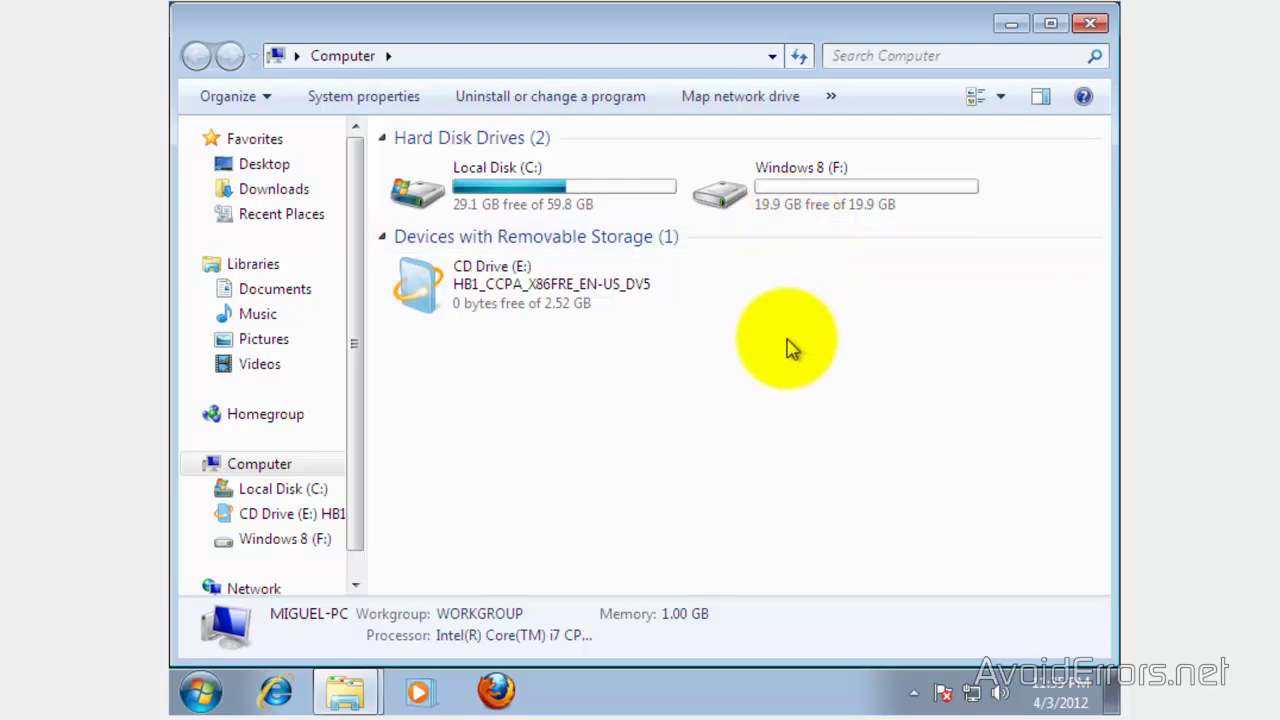
pyautogui.click(1092, 25)
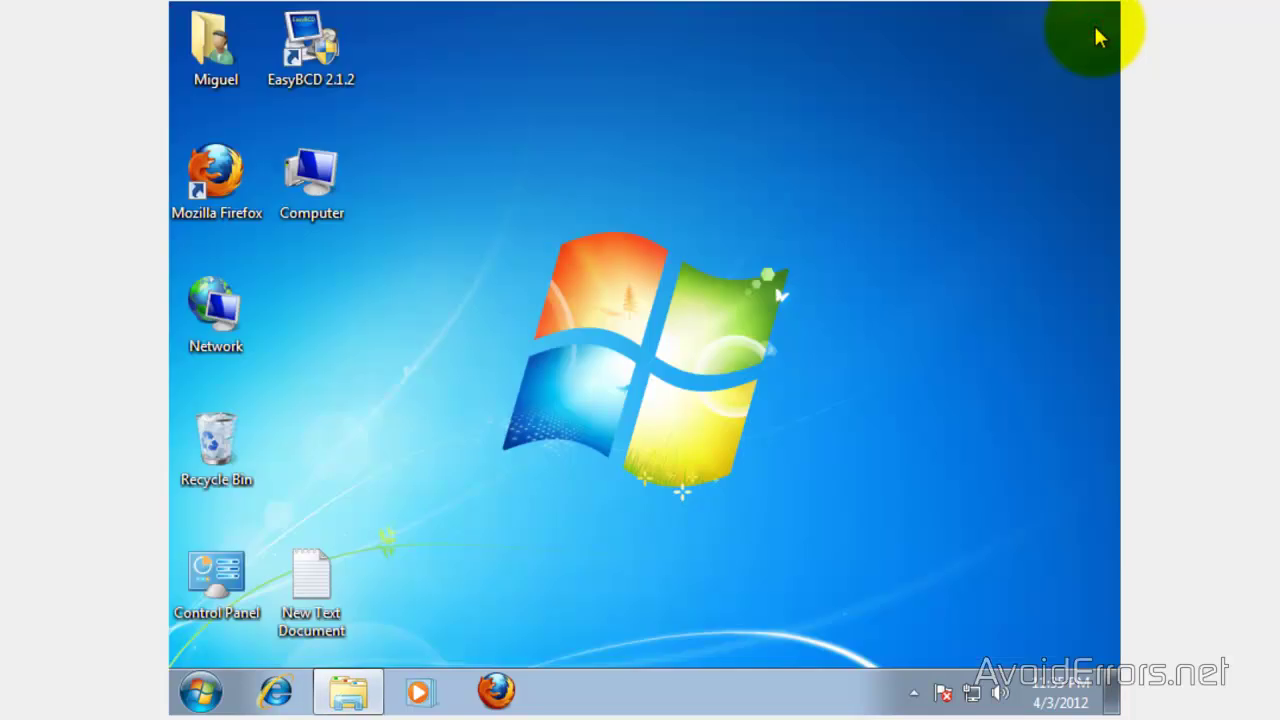
# Switch to Firefox and download Install-WindowsImage.ps1 from the MSDN page, agreeing to the license and saving the file
pyautogui.click(497, 692)
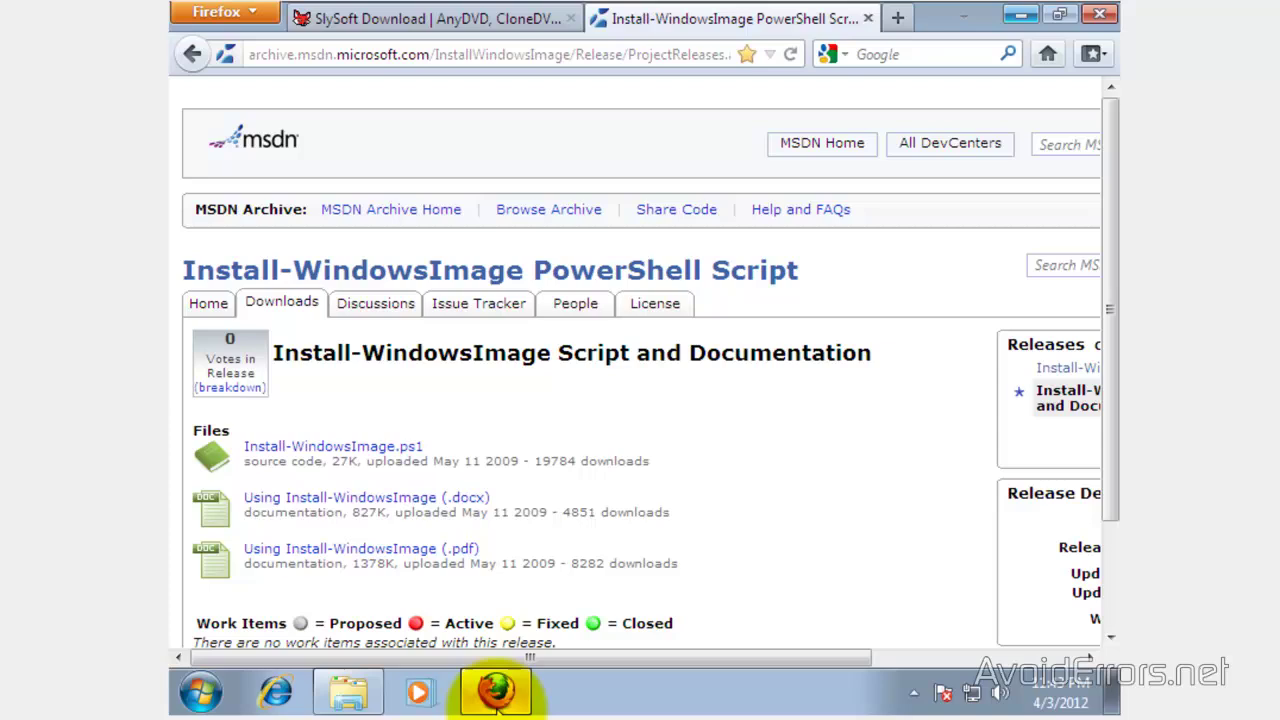
pyautogui.click(308, 450)
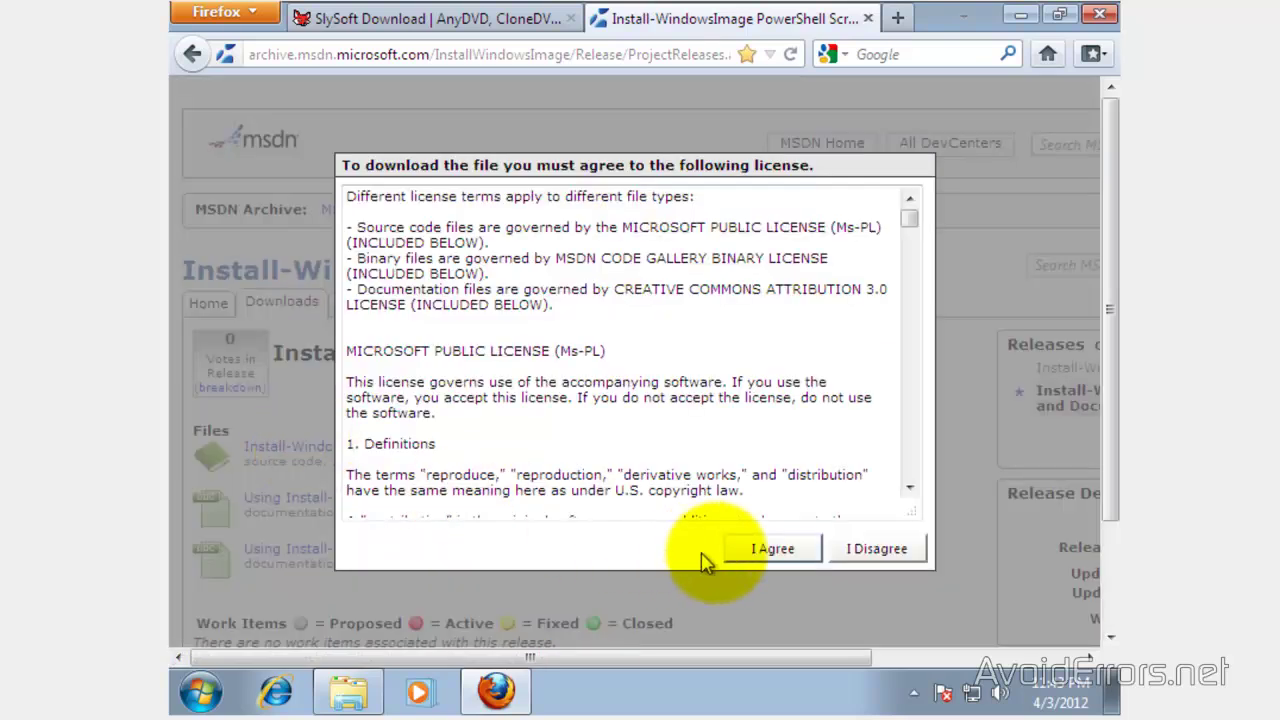
pyautogui.click(768, 549)
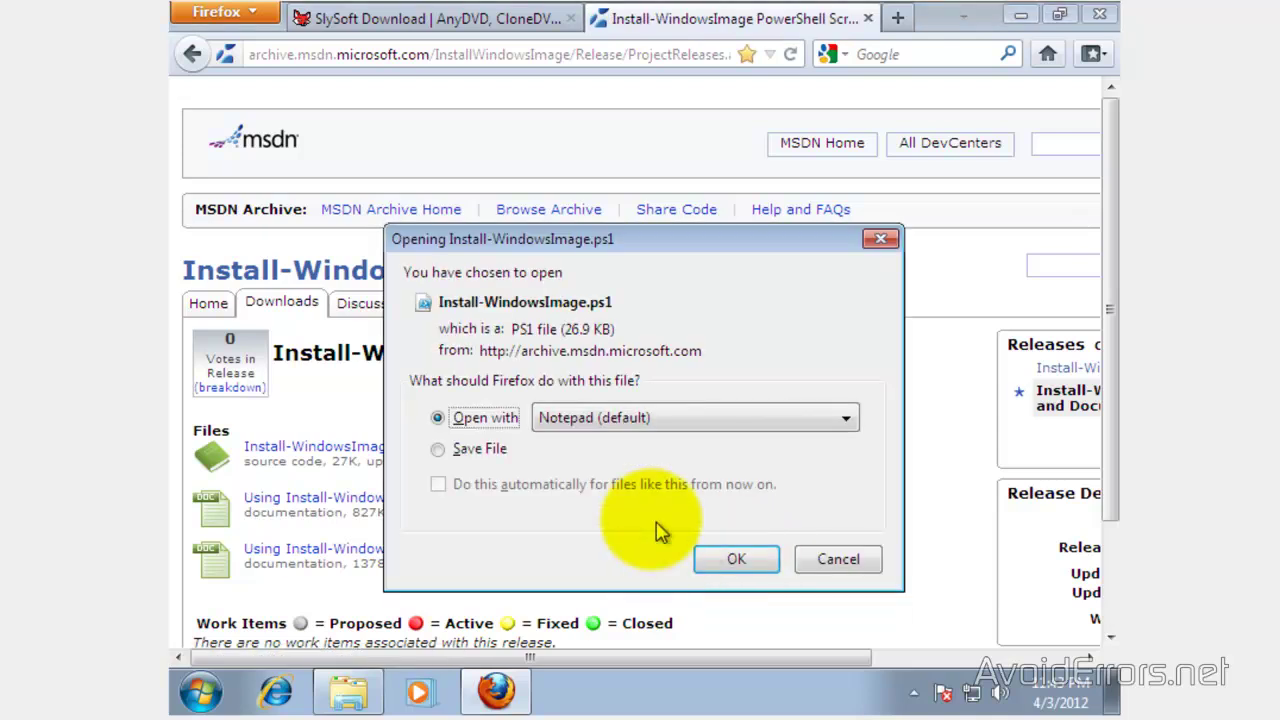
pyautogui.click(477, 452)
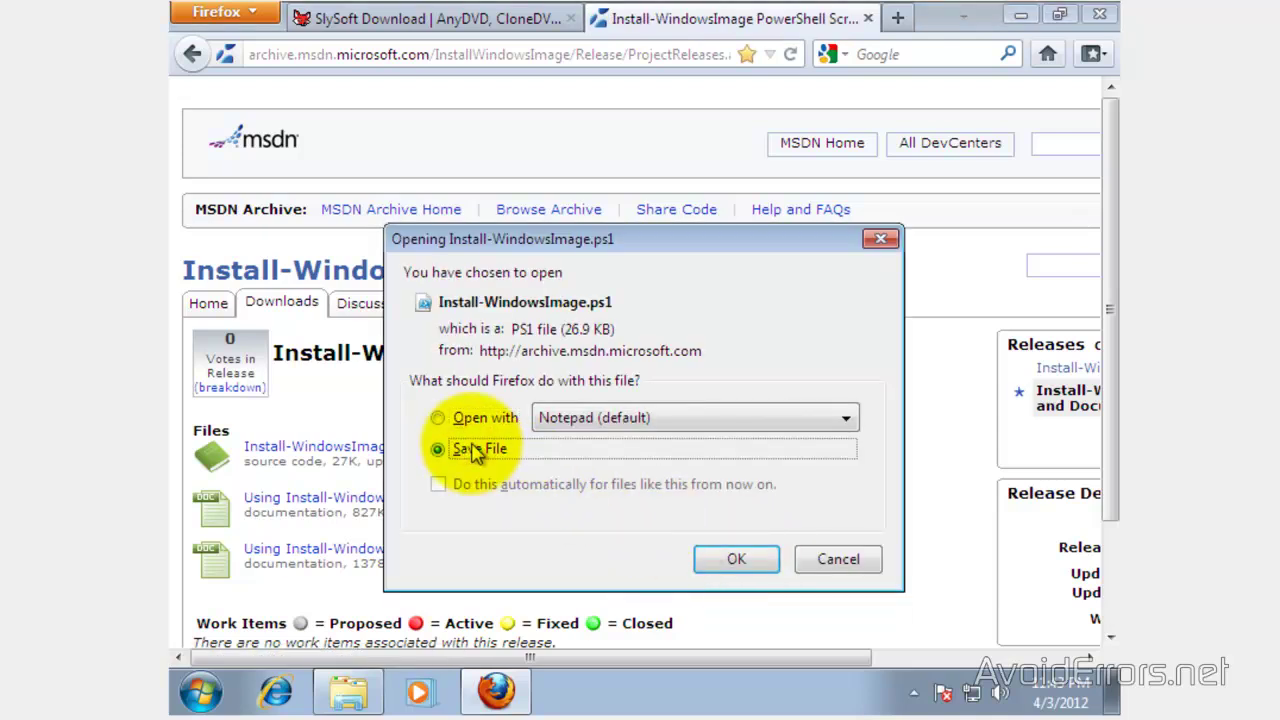
pyautogui.click(745, 558)
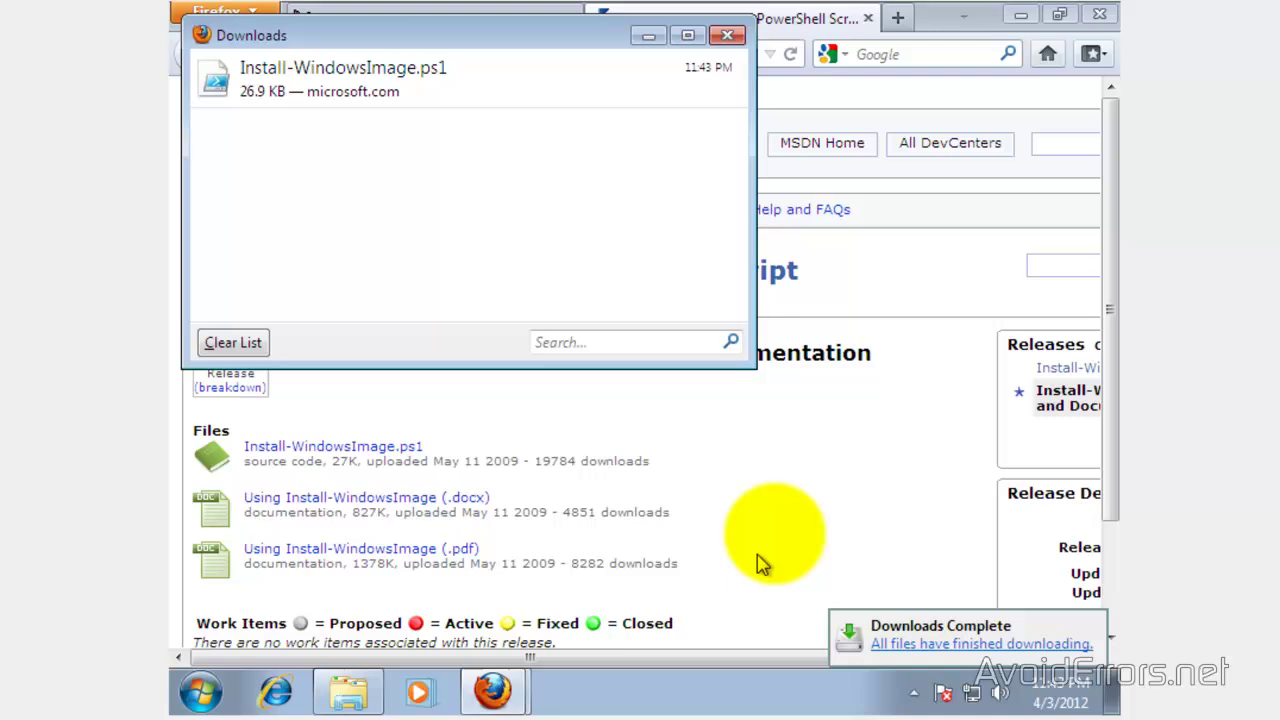
# Cut the downloaded Install-WindowsImage script from its containing Downloads folder, then close that folder and the Firefox downloads list
pyautogui.click(1022, 17)
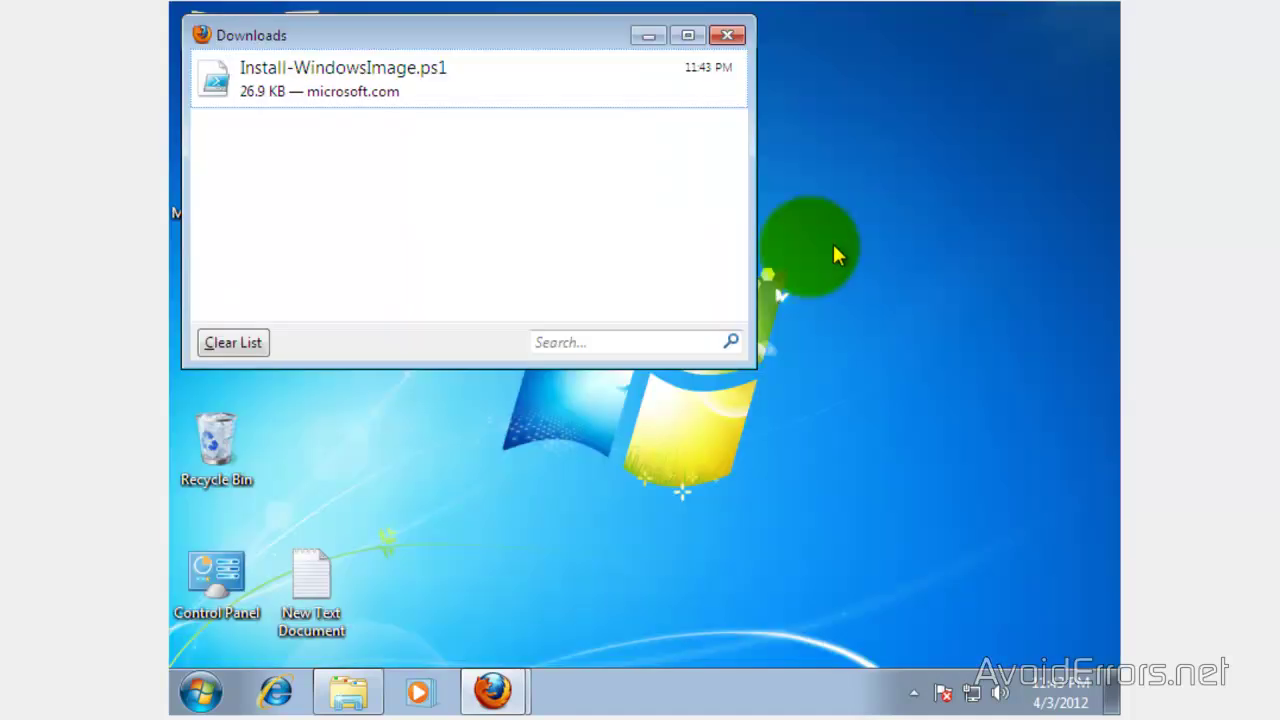
pyautogui.rightClick(469, 88)
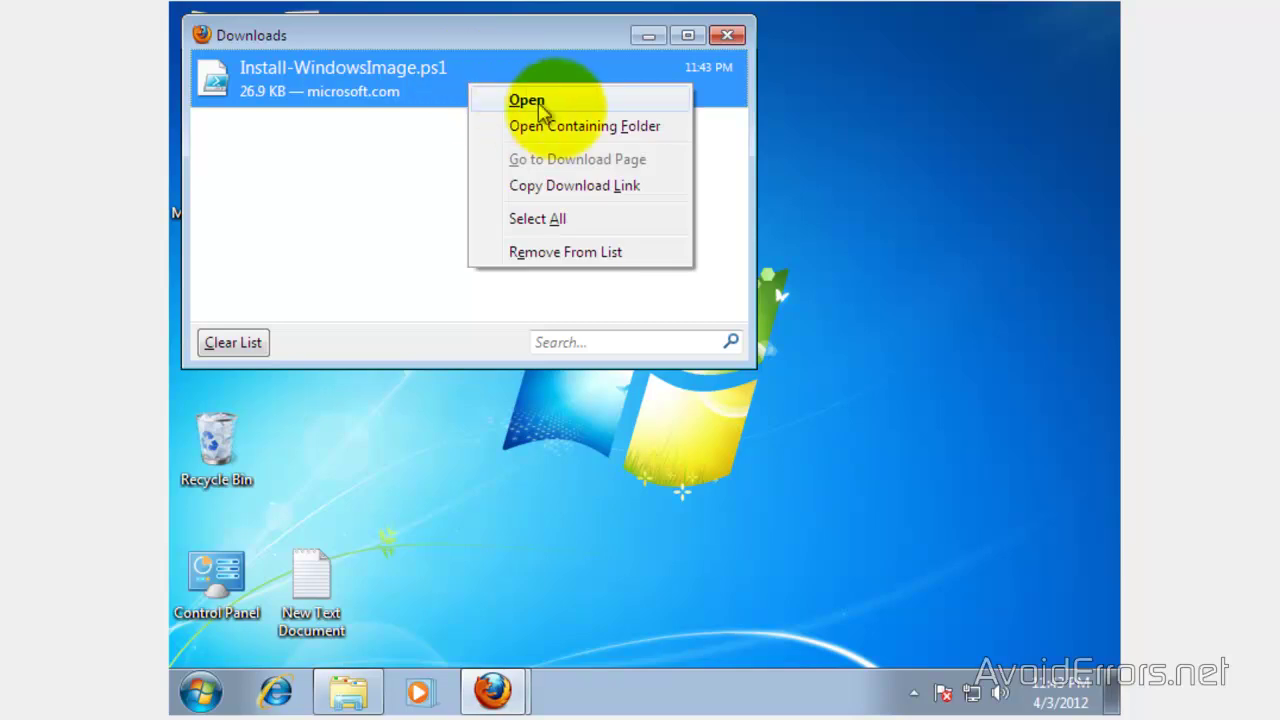
pyautogui.click(577, 126)
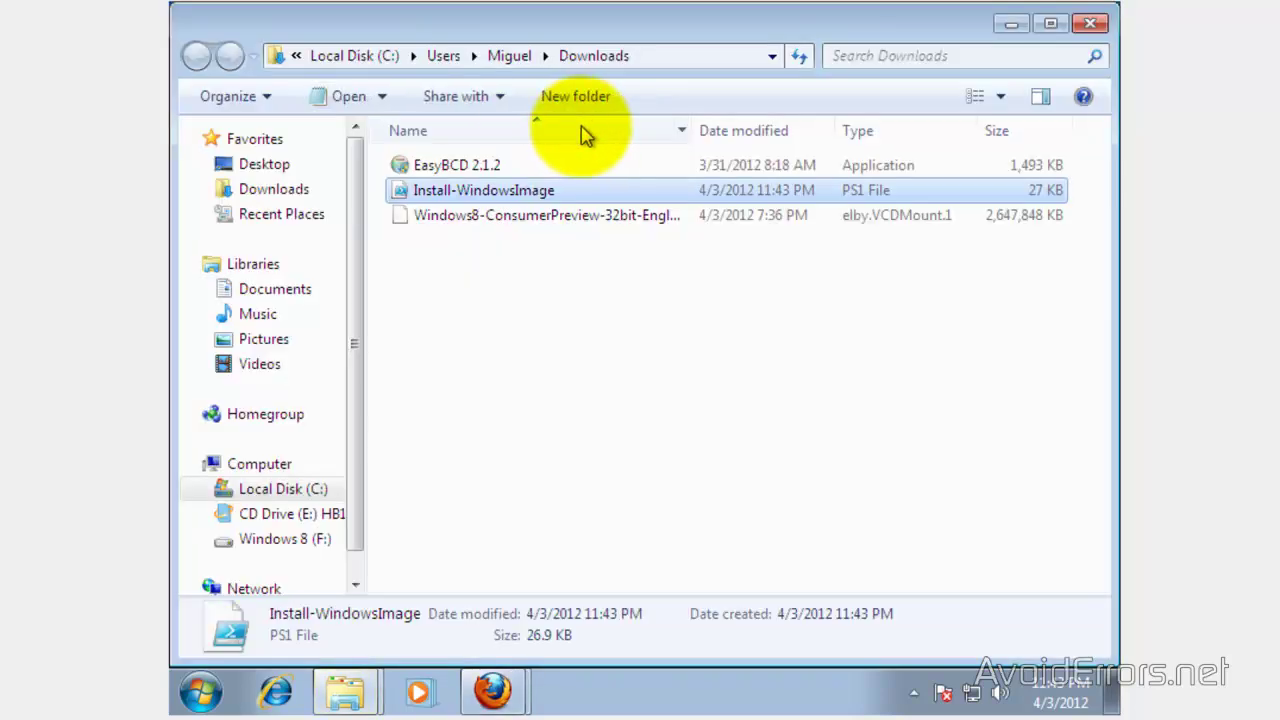
pyautogui.rightClick(508, 192)
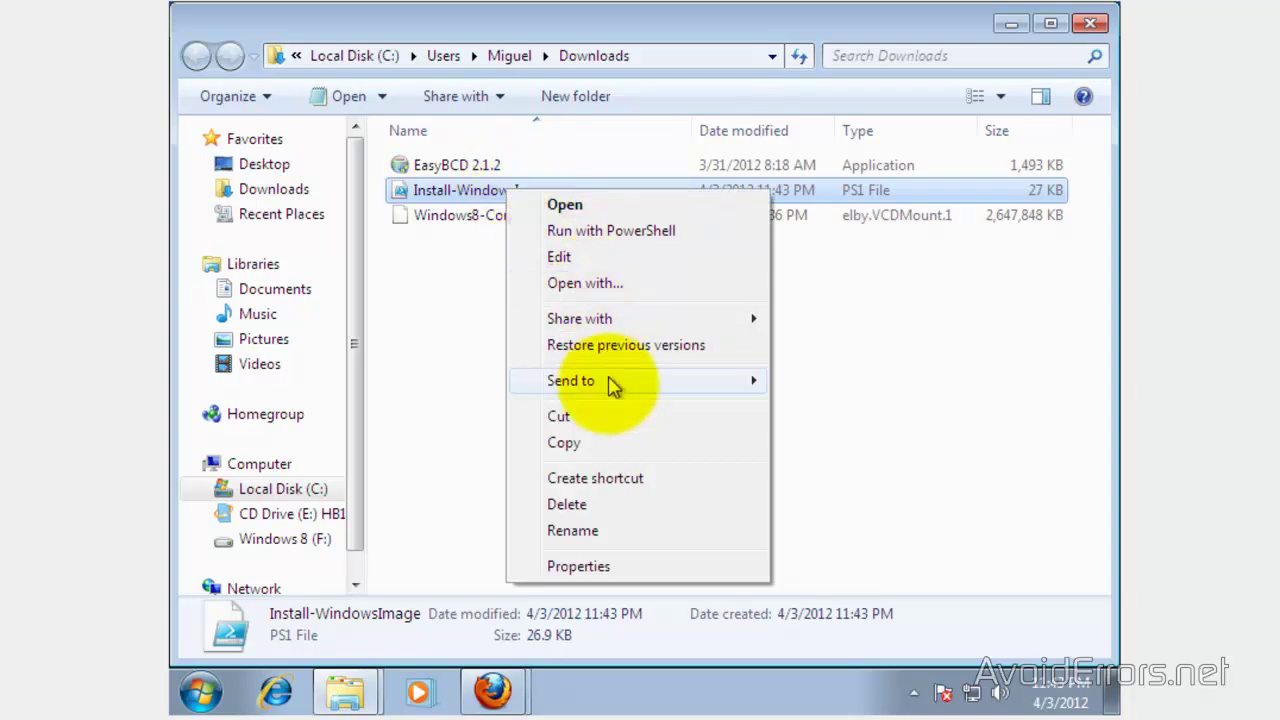
pyautogui.click(600, 416)
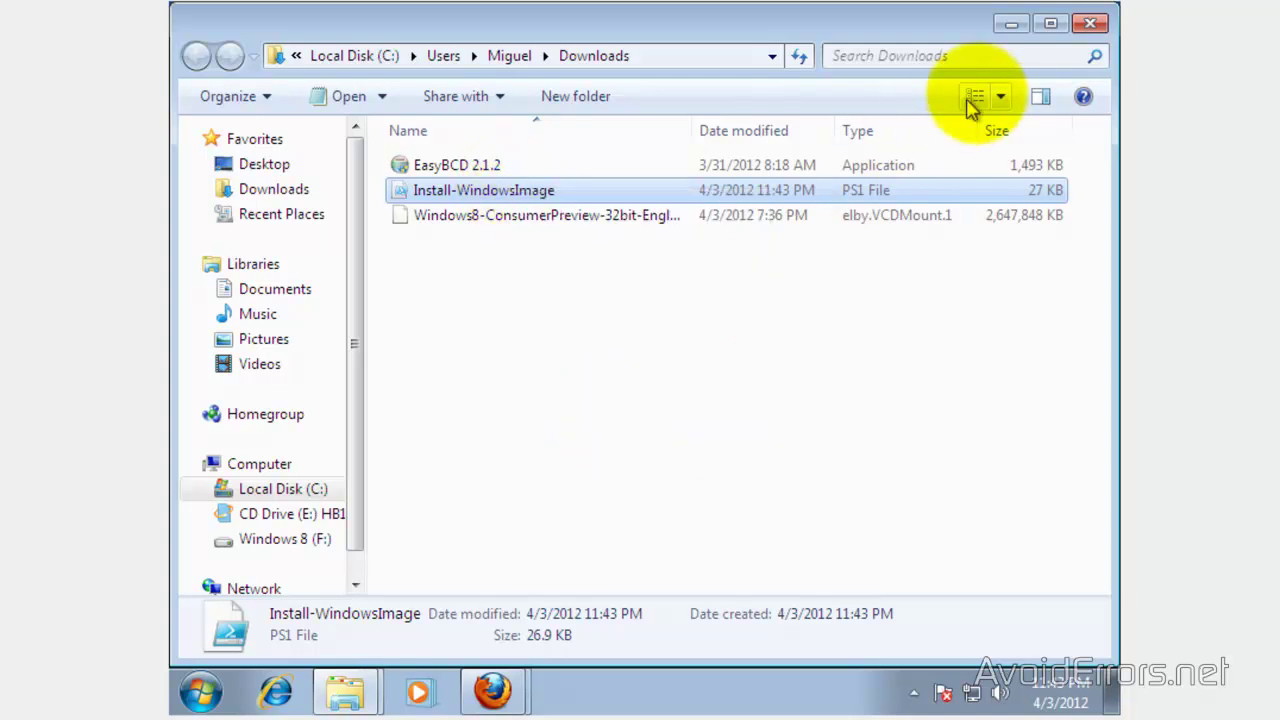
pyautogui.click(1090, 23)
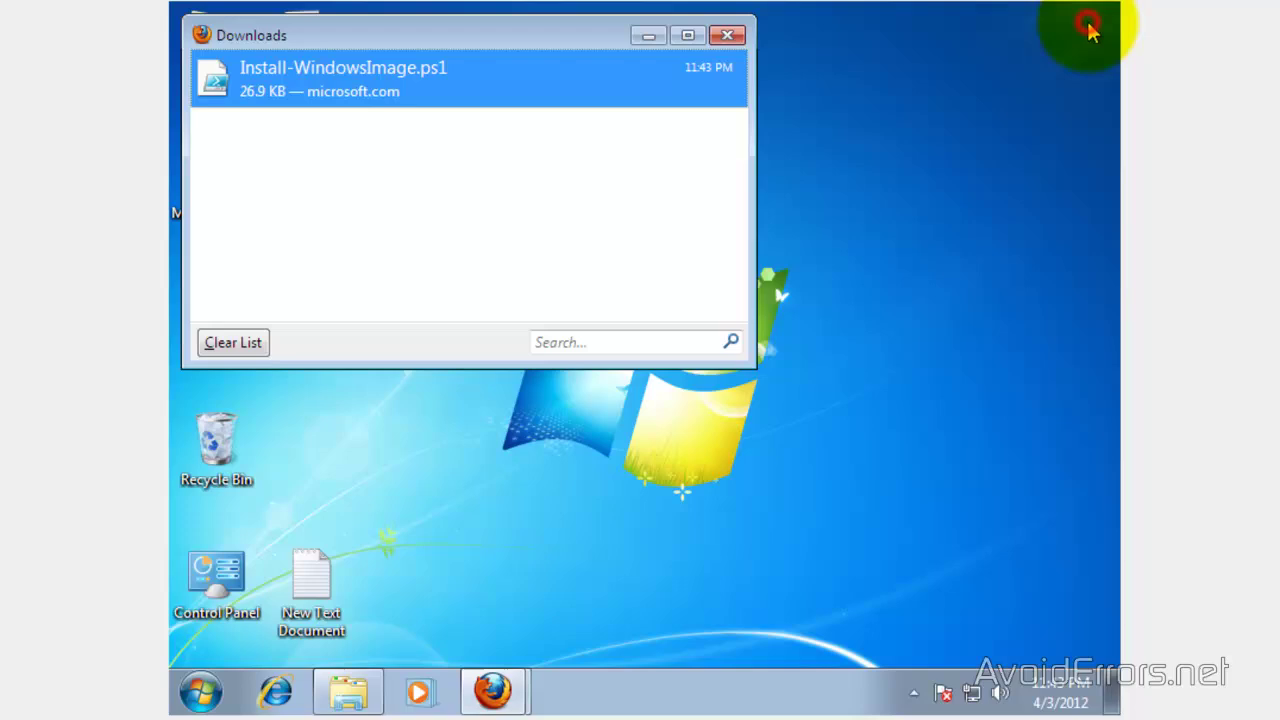
pyautogui.click(719, 37)
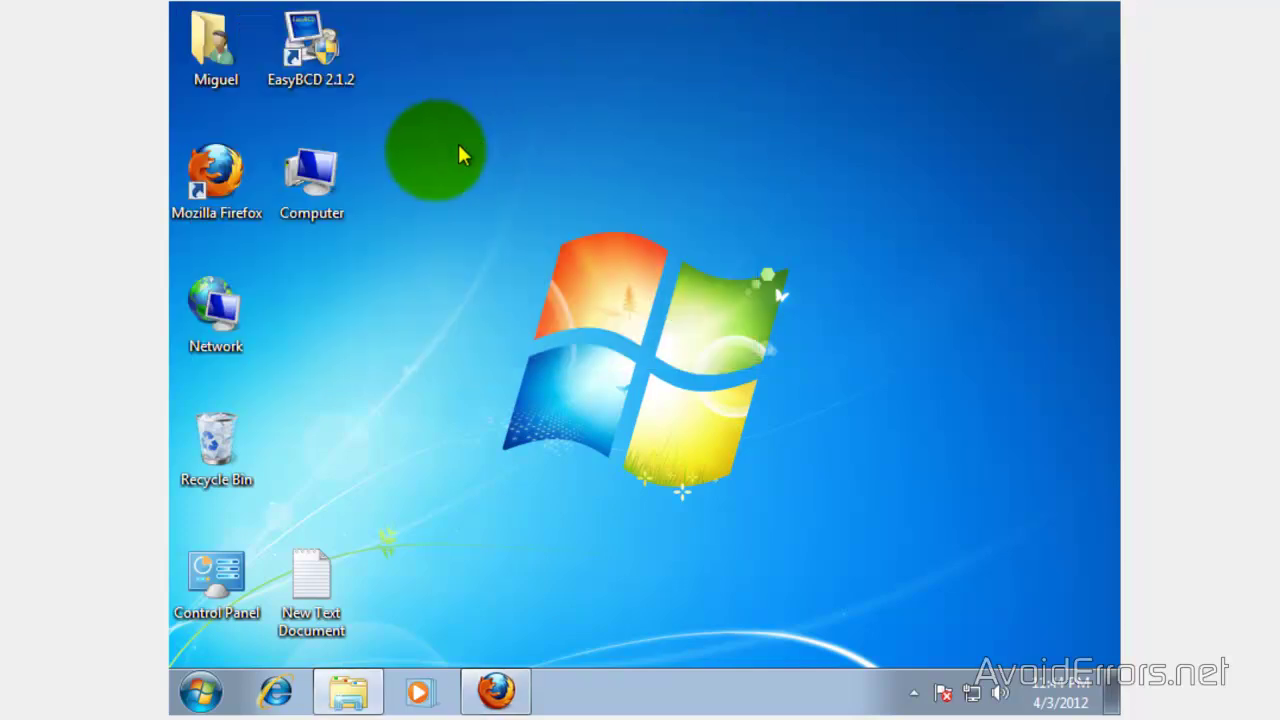
# Paste the Install-WindowsImage script into the root of Local Disk (C:) and refresh the folder listing
pyautogui.doubleClick(316, 188)
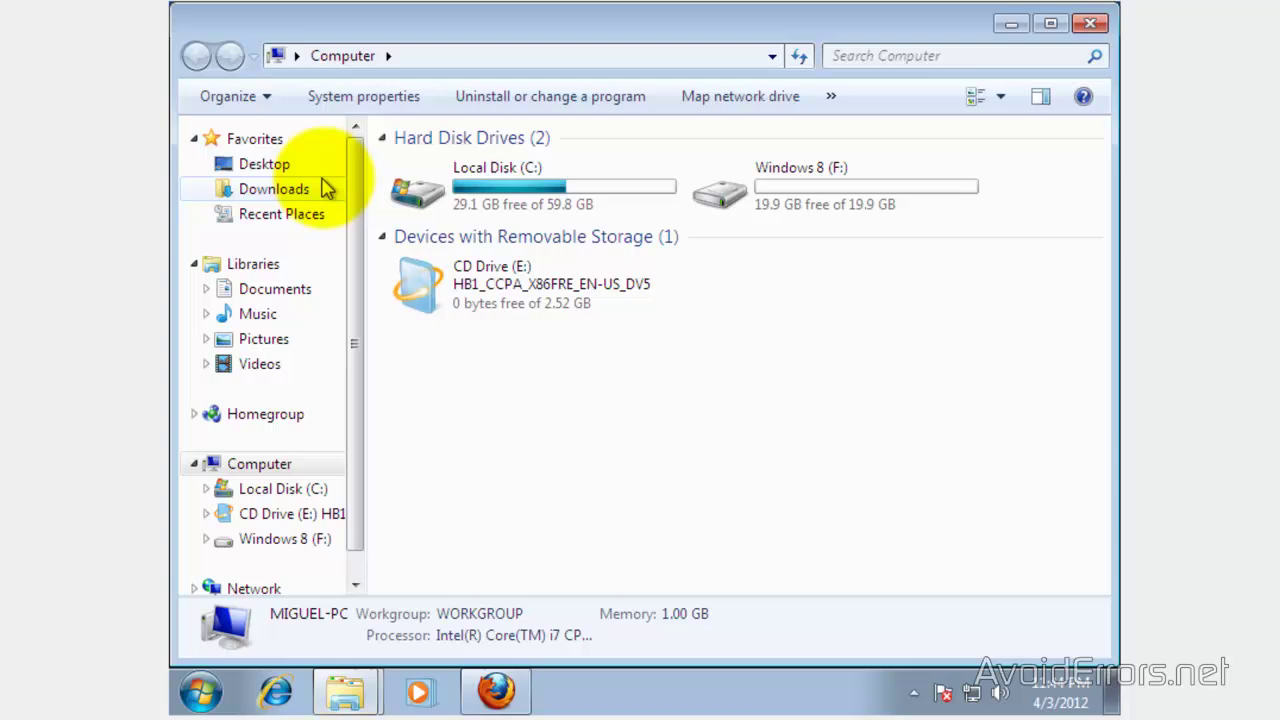
pyautogui.doubleClick(490, 192)
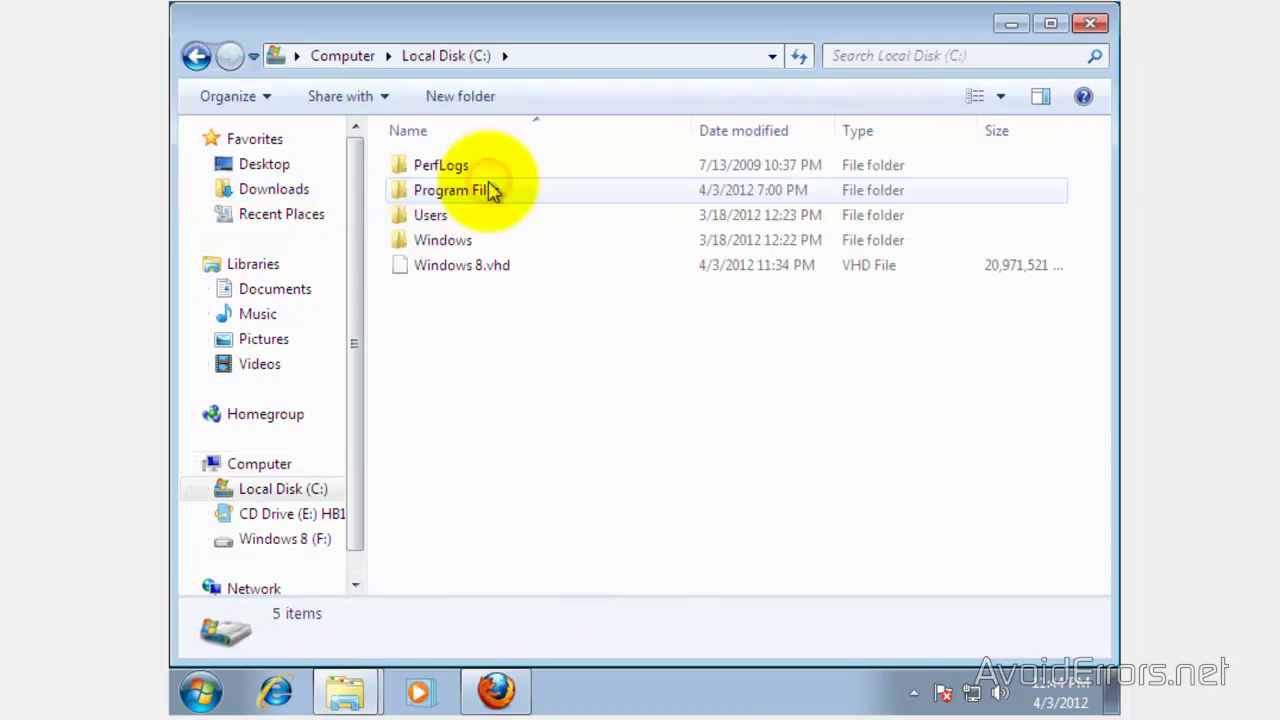
pyautogui.click(424, 303)
pyautogui.rightClick(424, 303)
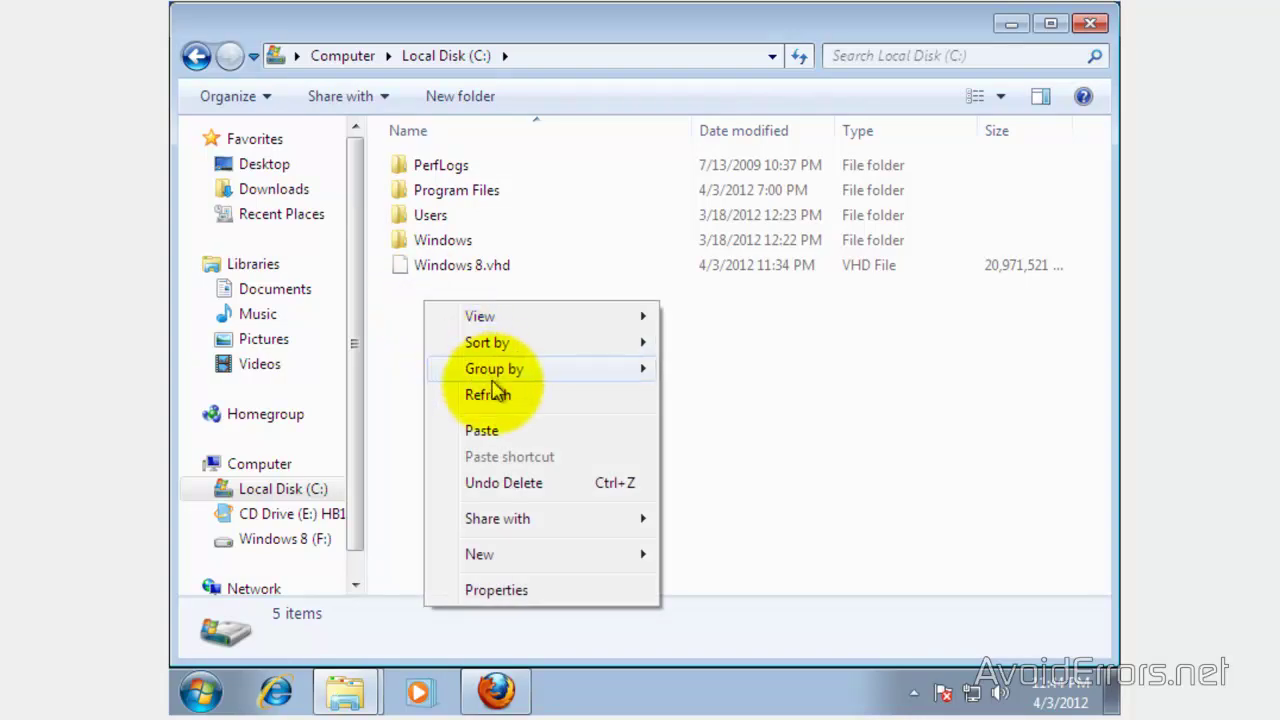
pyautogui.click(503, 432)
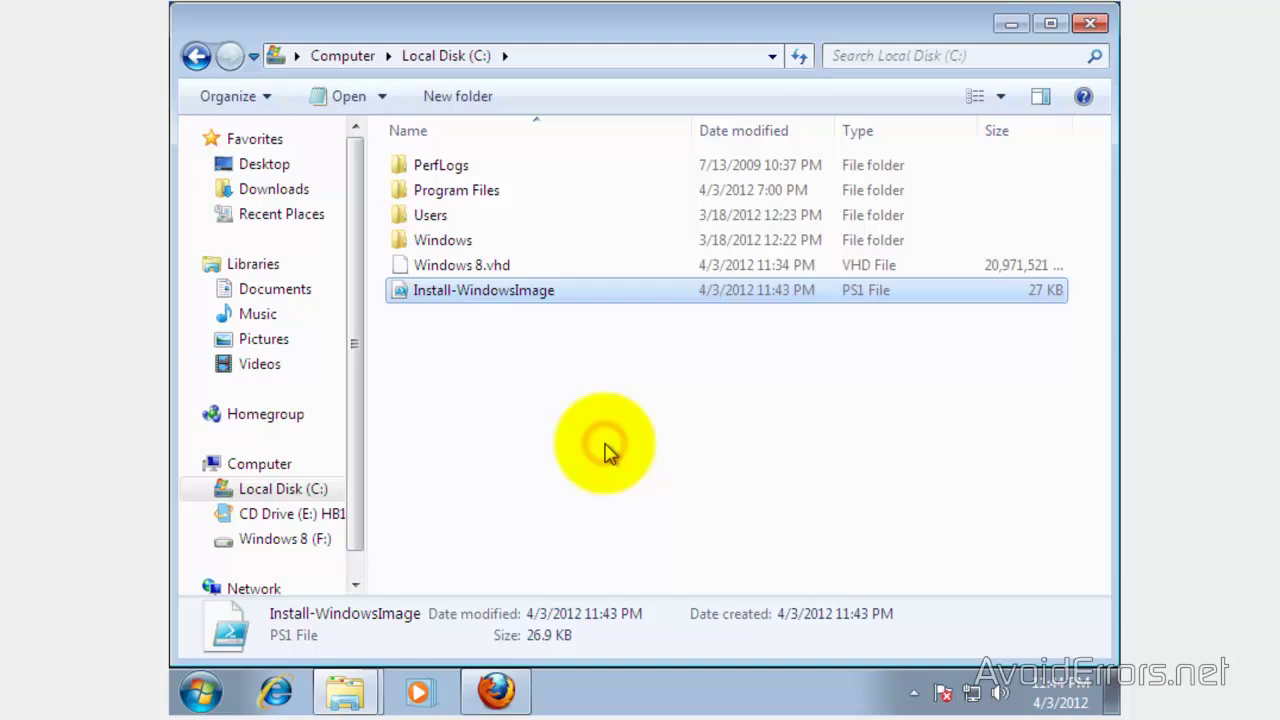
pyautogui.rightClick(605, 448)
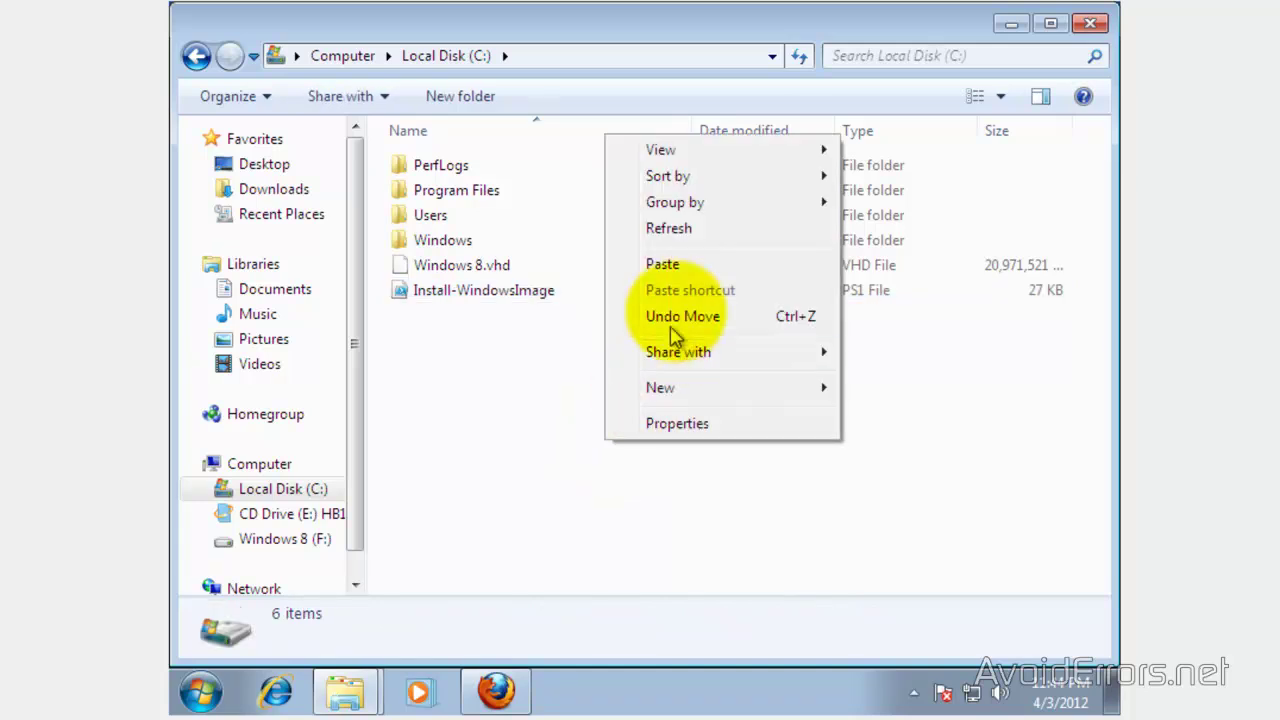
pyautogui.click(686, 230)
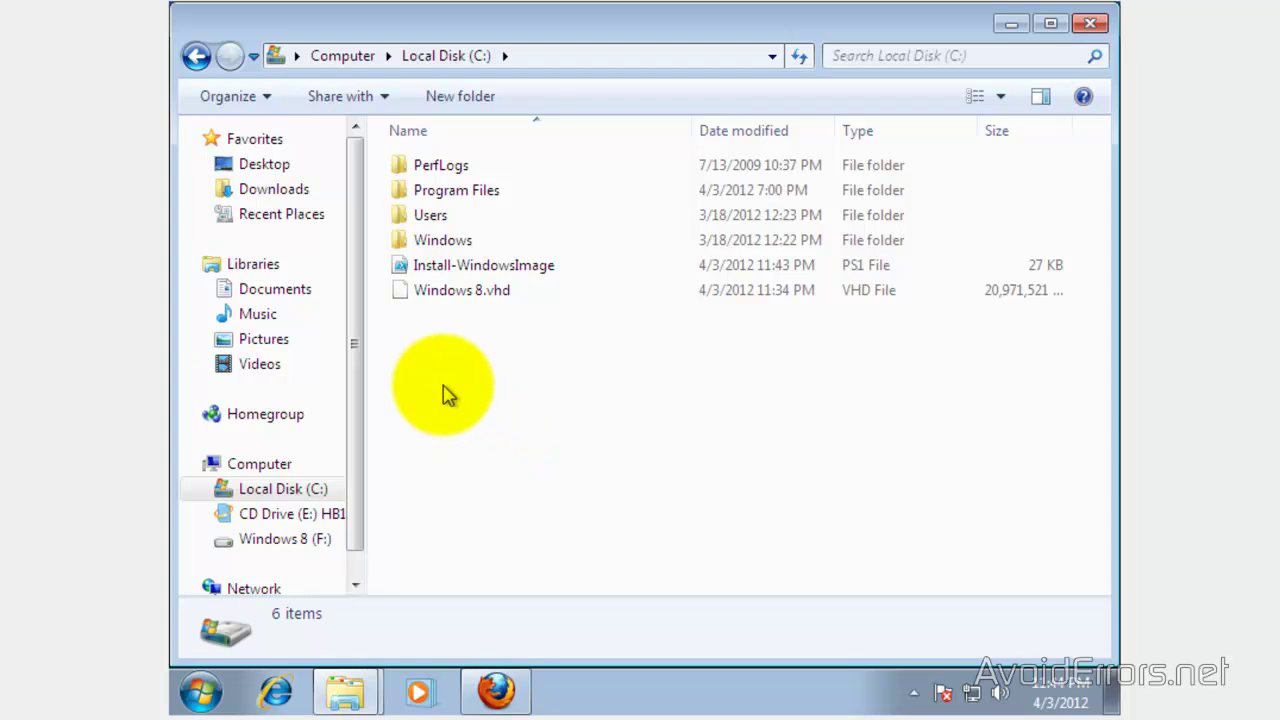
# Unblock the Install-WindowsImage script in its file properties, apply the change, and close the properties and the folder window
pyautogui.rightClick(460, 273)
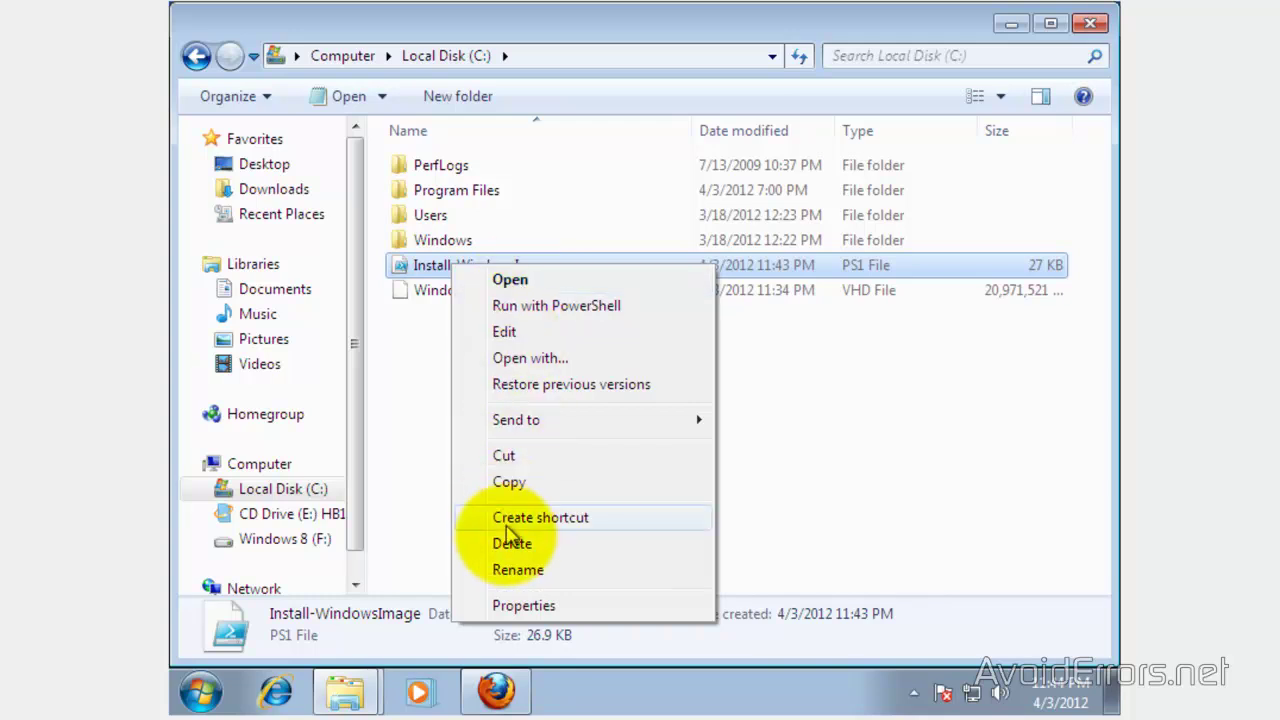
pyautogui.click(522, 608)
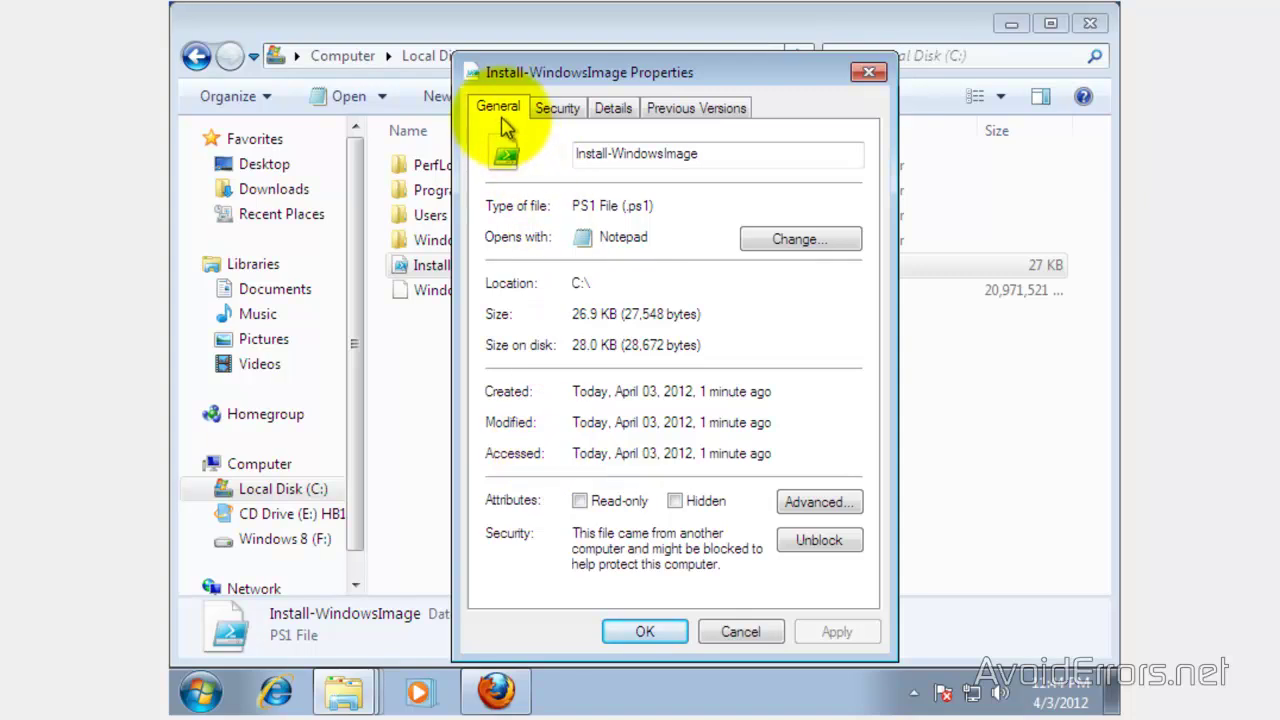
pyautogui.click(800, 543)
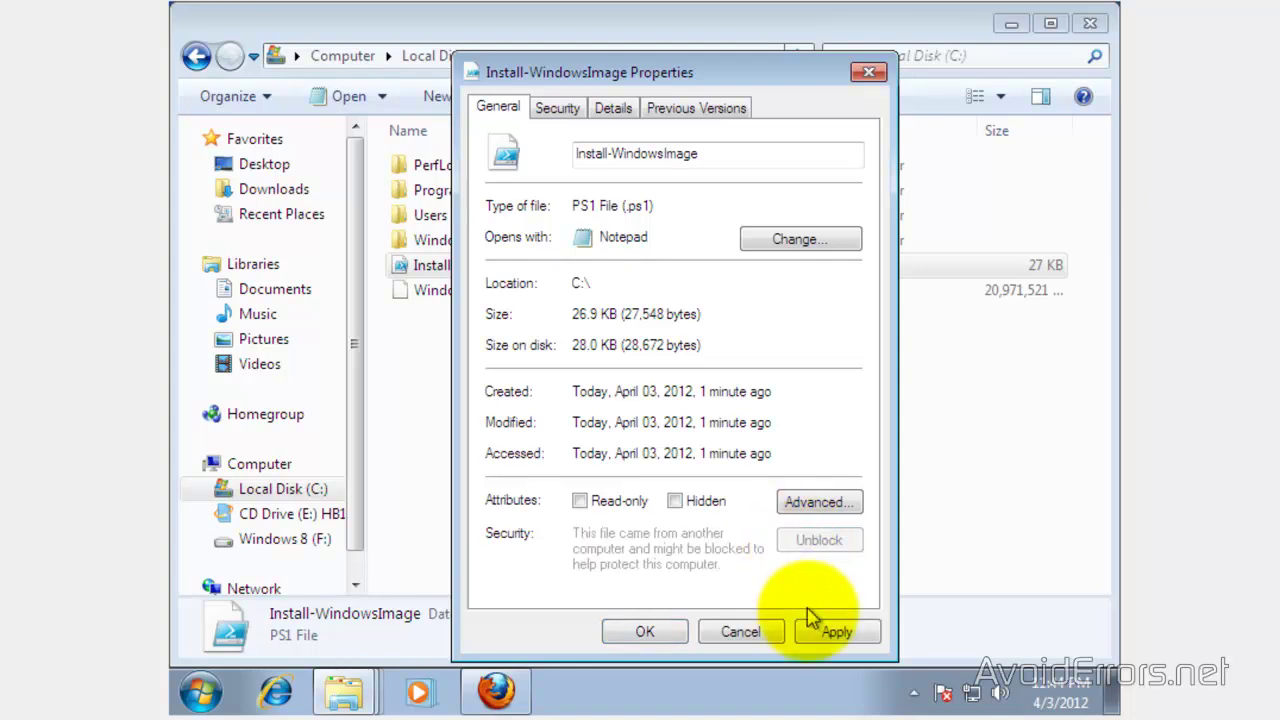
pyautogui.click(823, 638)
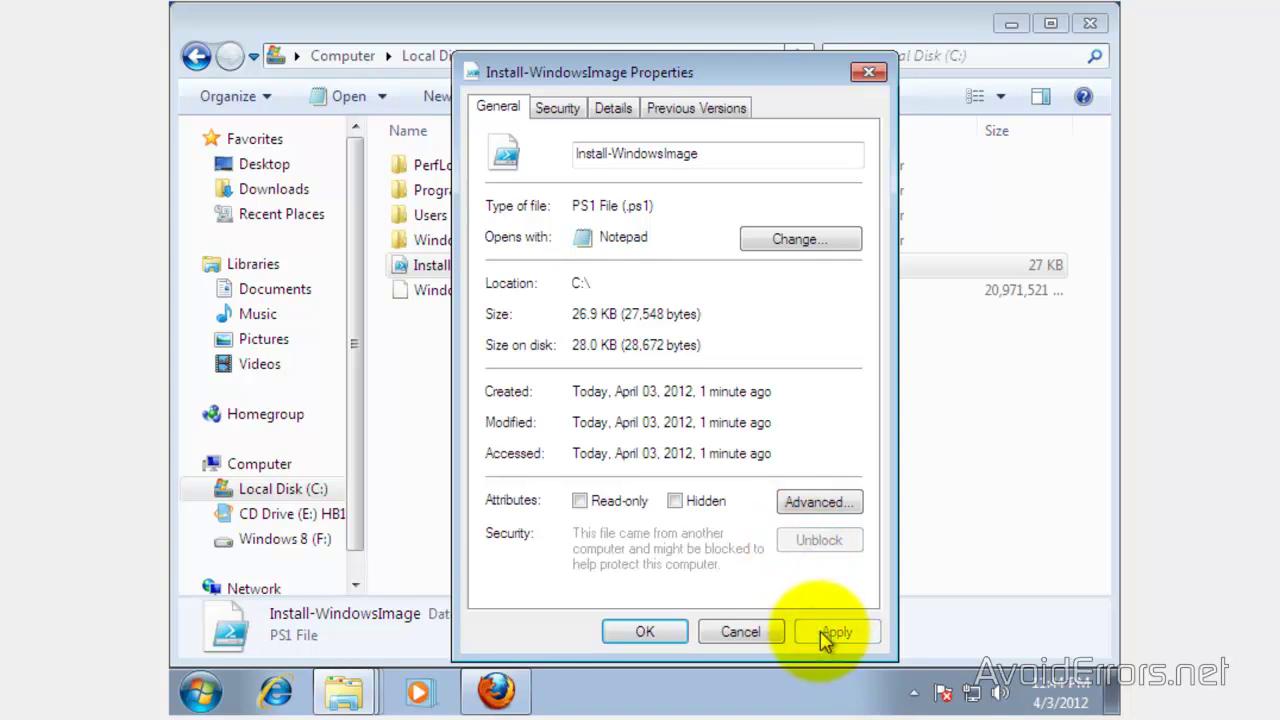
pyautogui.click(675, 640)
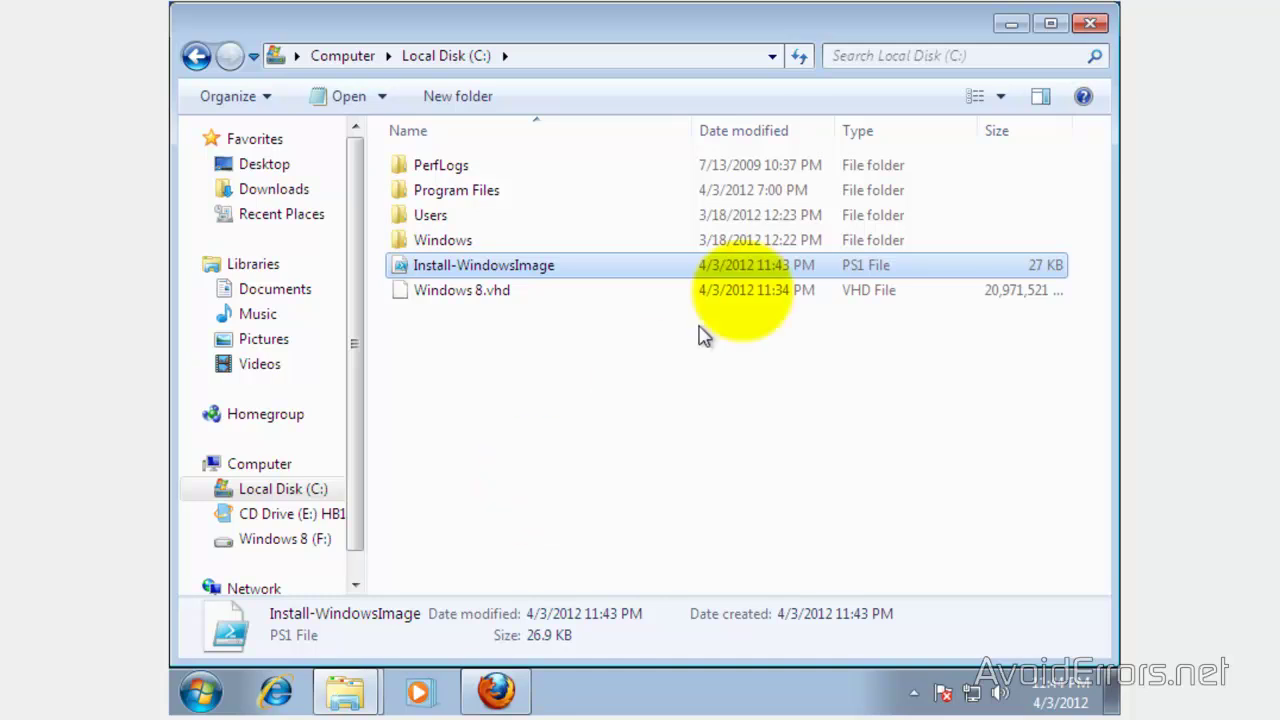
pyautogui.click(1089, 25)
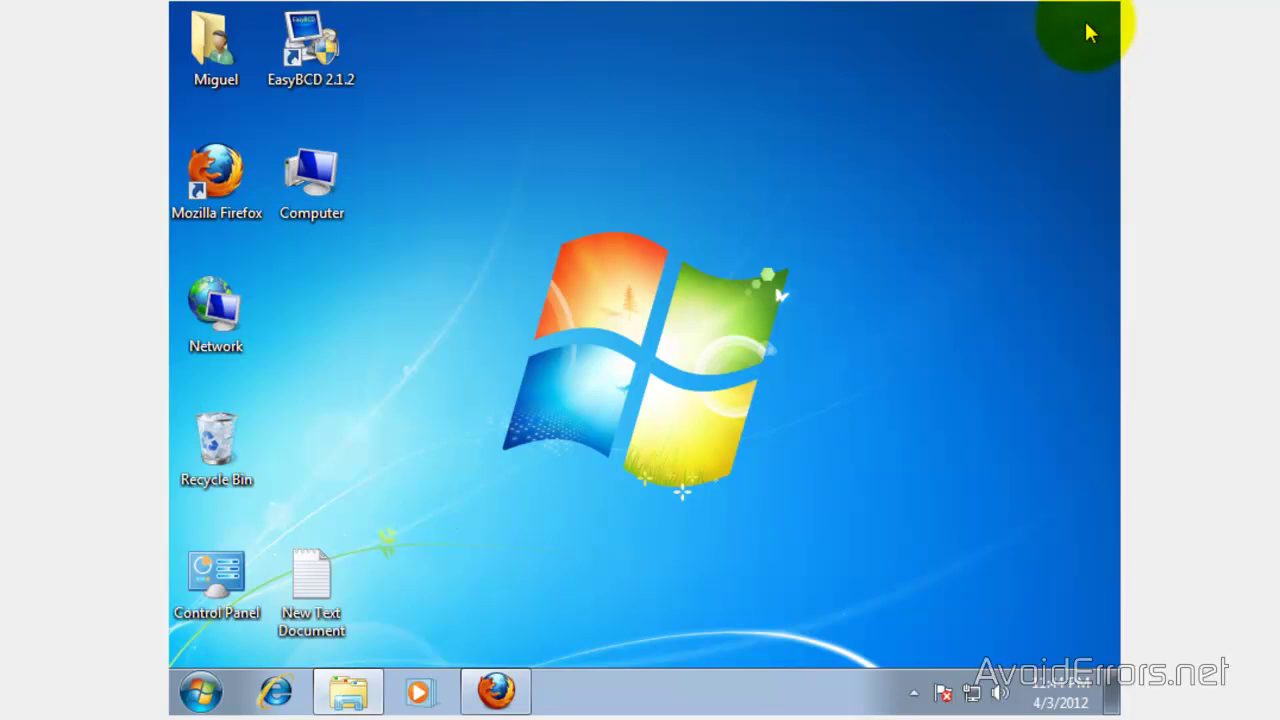
# Switch to Firefox and download the freeware Virtual CloneDrive 5.4.5.0 from the SlySoft download page, saving SetupVirtualCloneDrive5450.exe
pyautogui.click(493, 700)
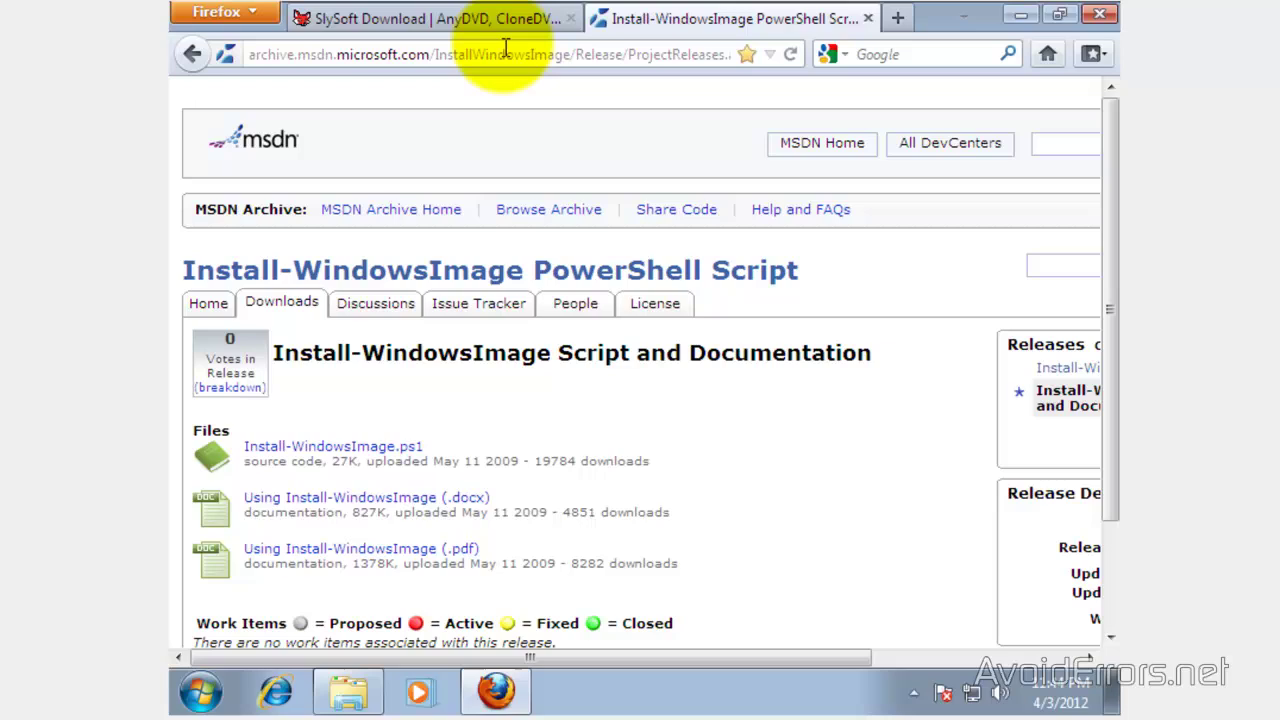
pyautogui.click(505, 17)
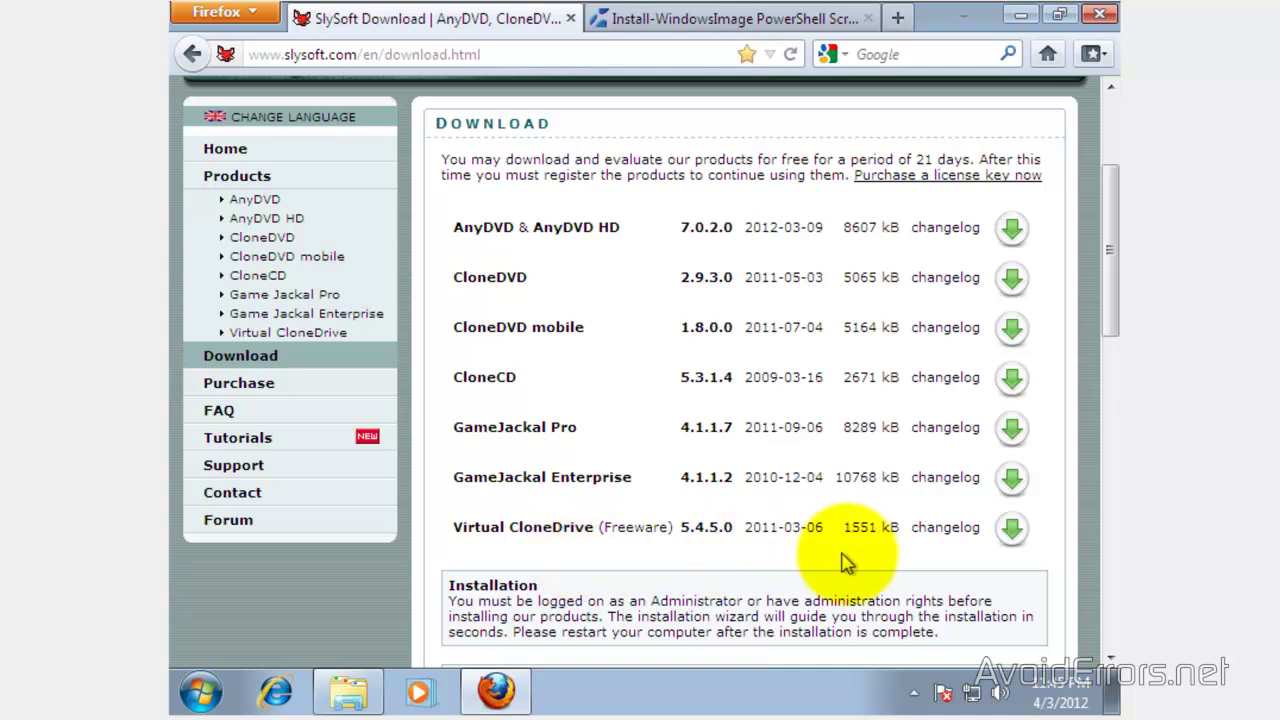
pyautogui.click(1014, 529)
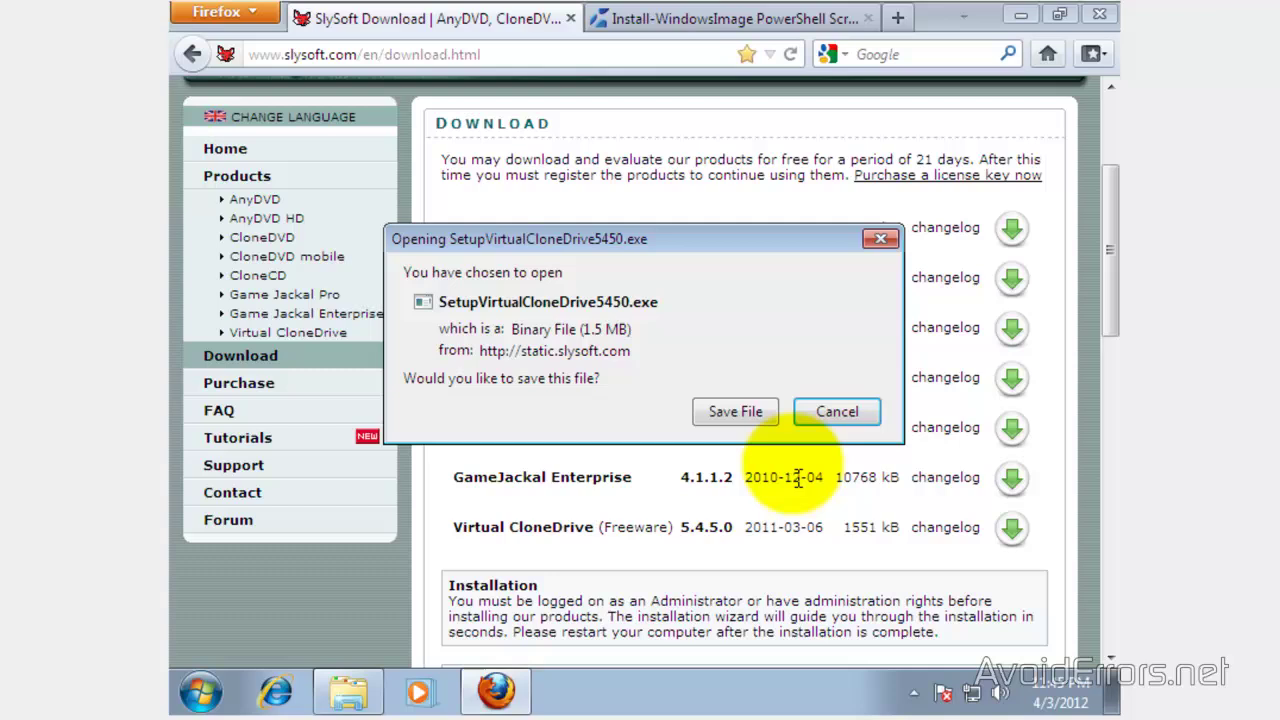
pyautogui.click(736, 412)
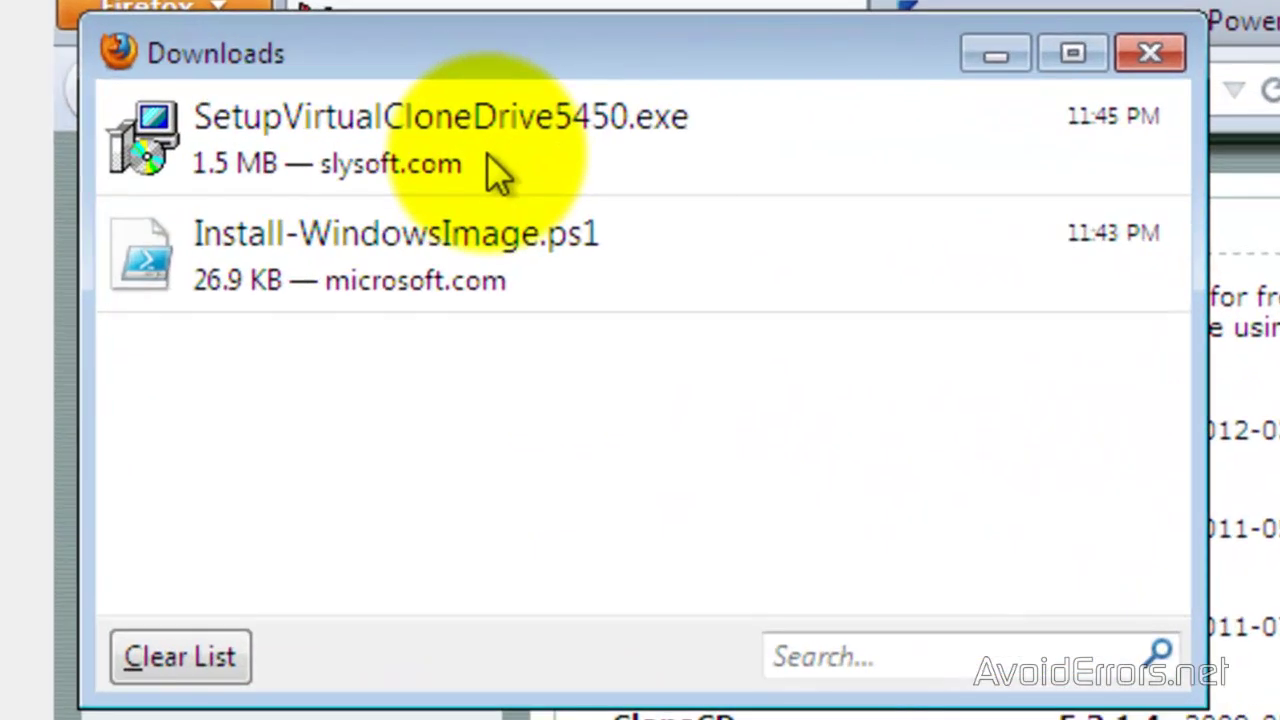
# Open the folder containing SetupVirtualCloneDrive5450, run the installer, and allow it to make changes to the computer
pyautogui.rightClick(487, 153)
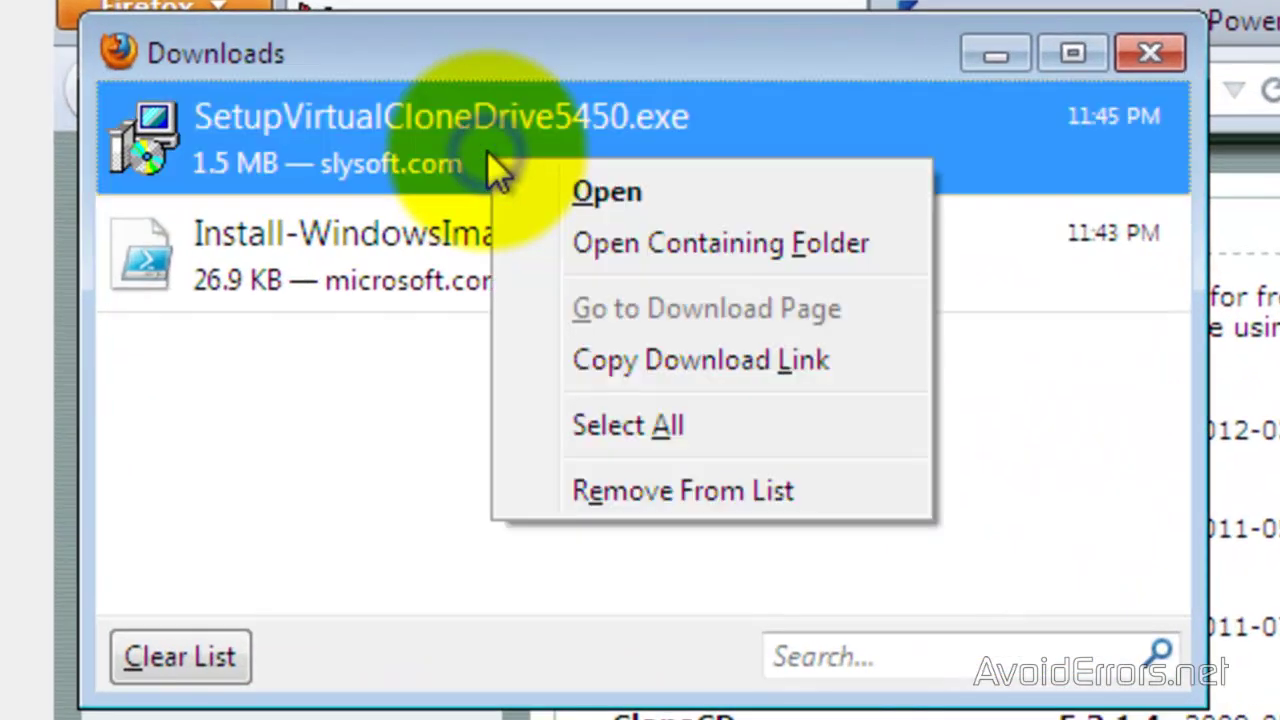
pyautogui.click(656, 244)
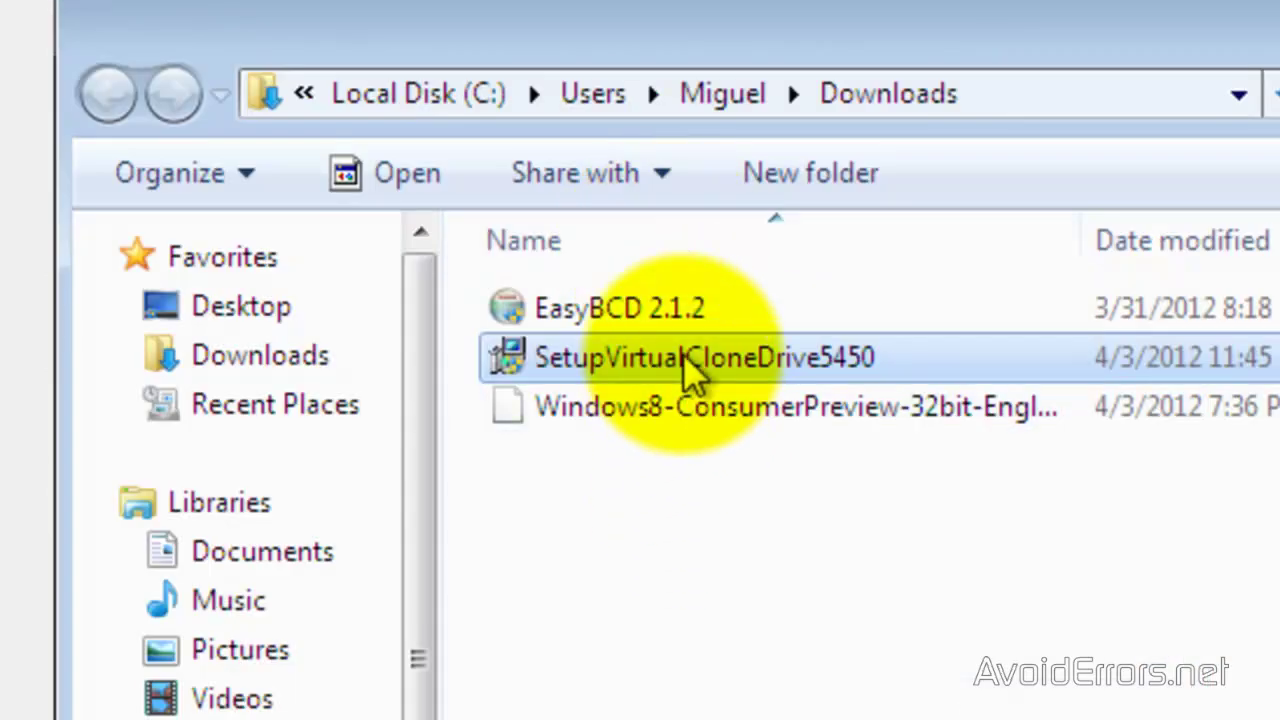
pyautogui.click(687, 362)
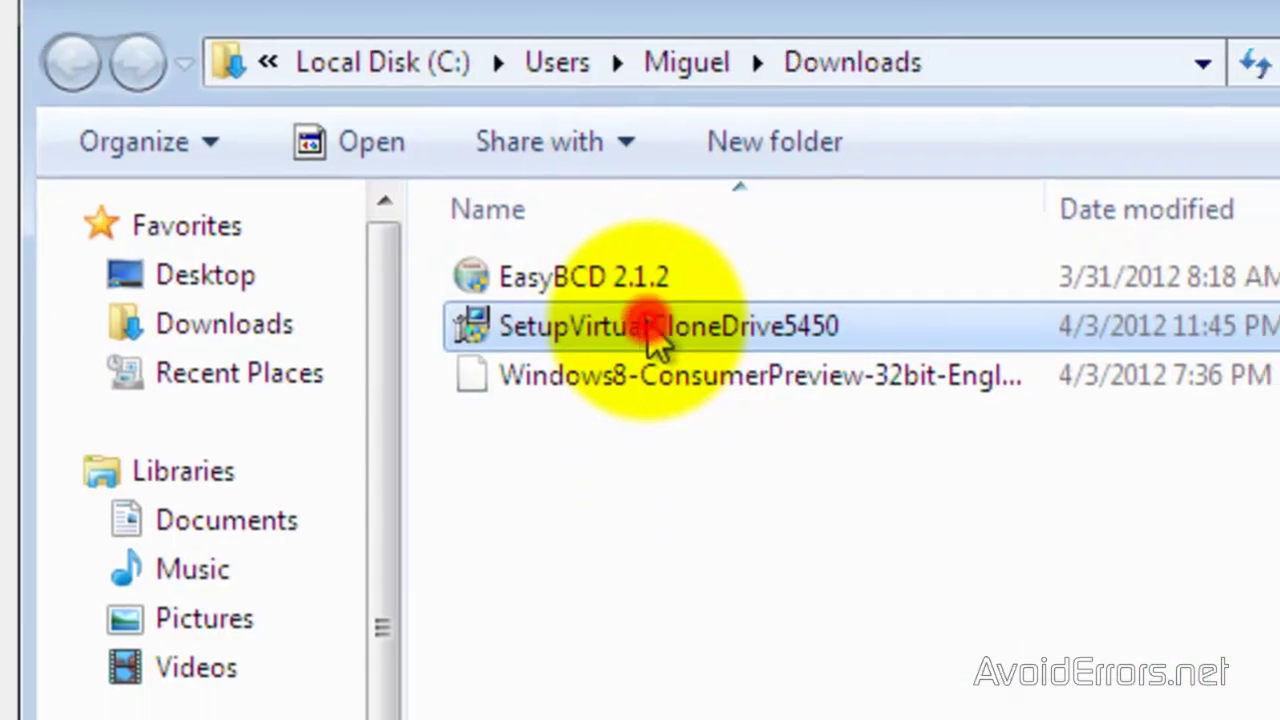
pyautogui.doubleClick(655, 335)
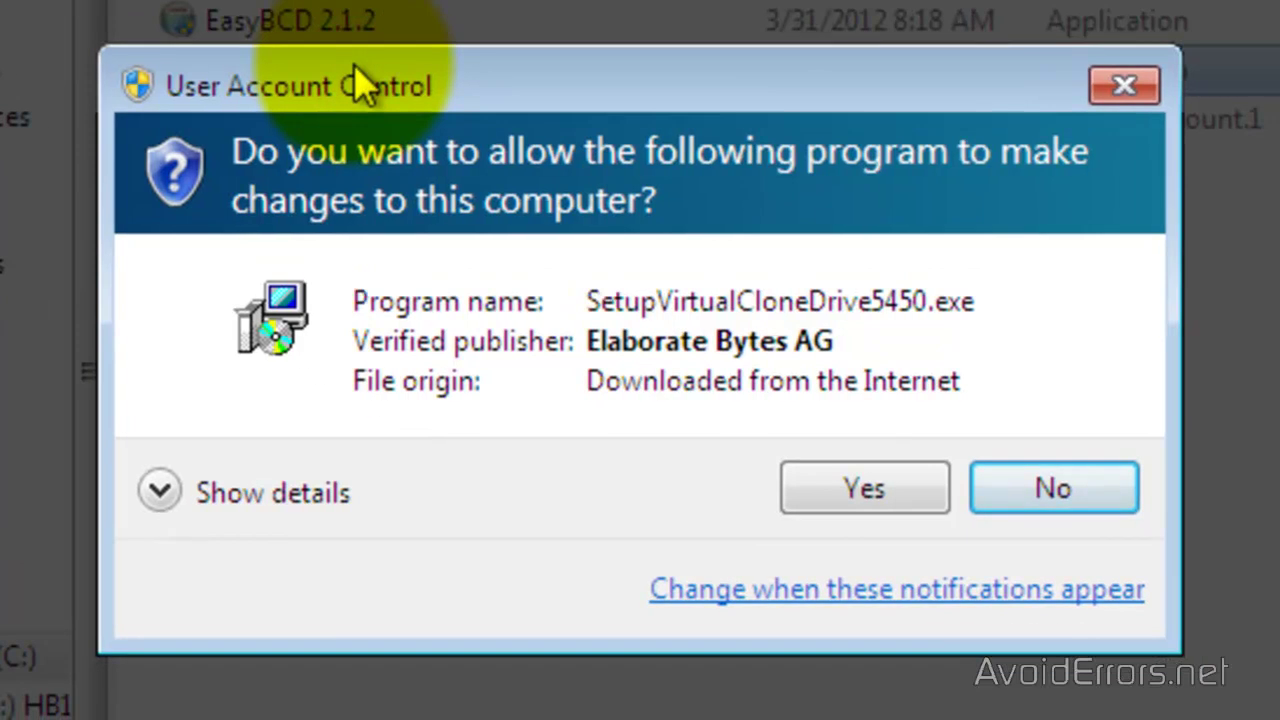
pyautogui.click(818, 484)
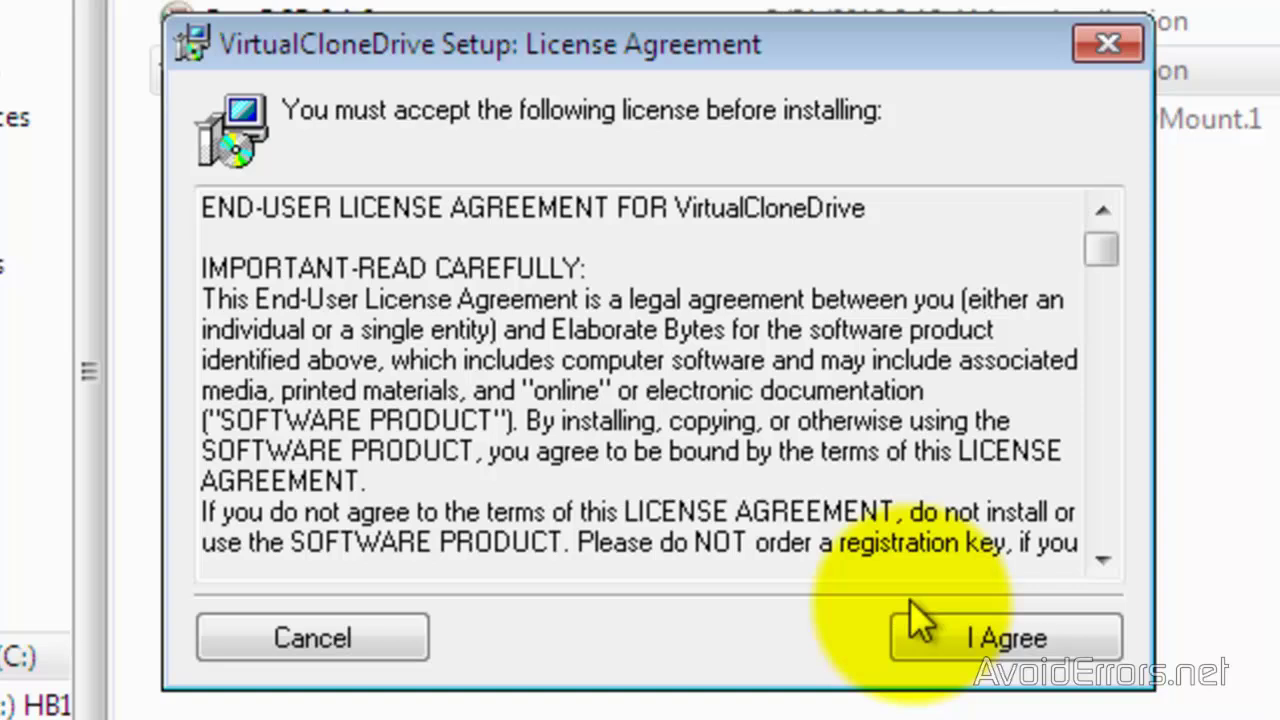
# Accept the VirtualCloneDrive license, keep the Full install type and default directory, install it, and close the setup
pyautogui.click(943, 648)
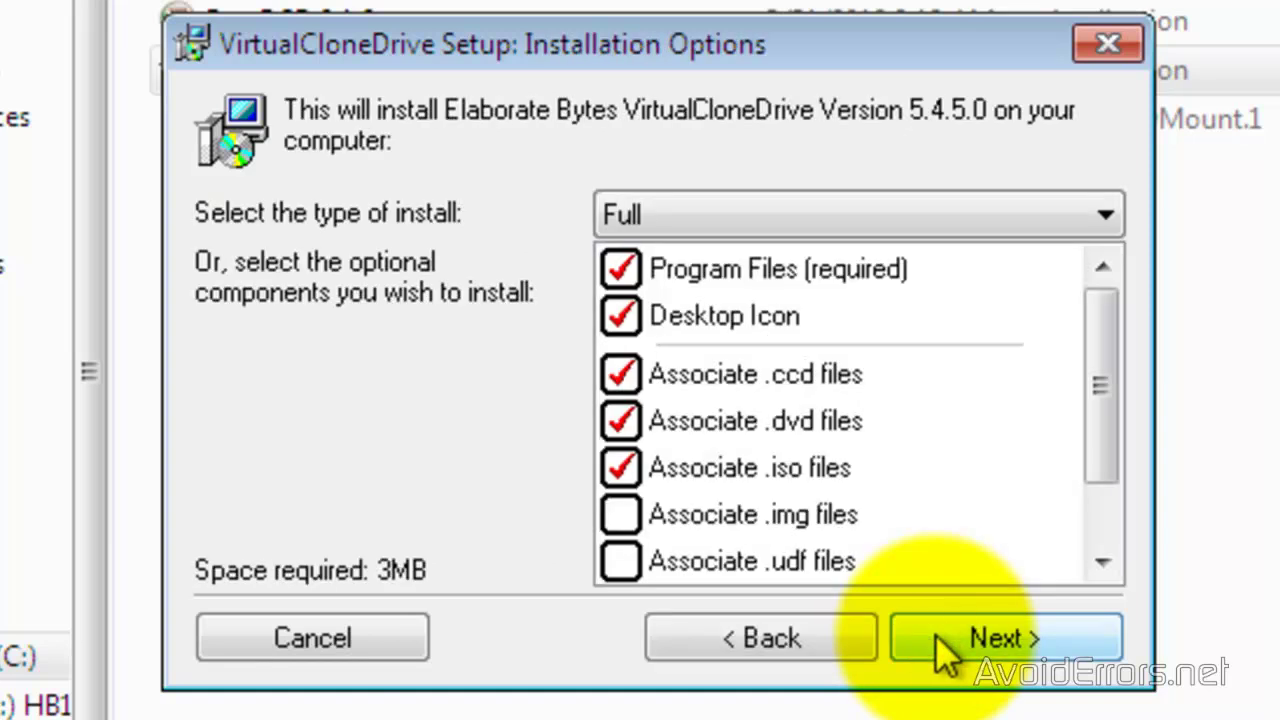
pyautogui.click(943, 650)
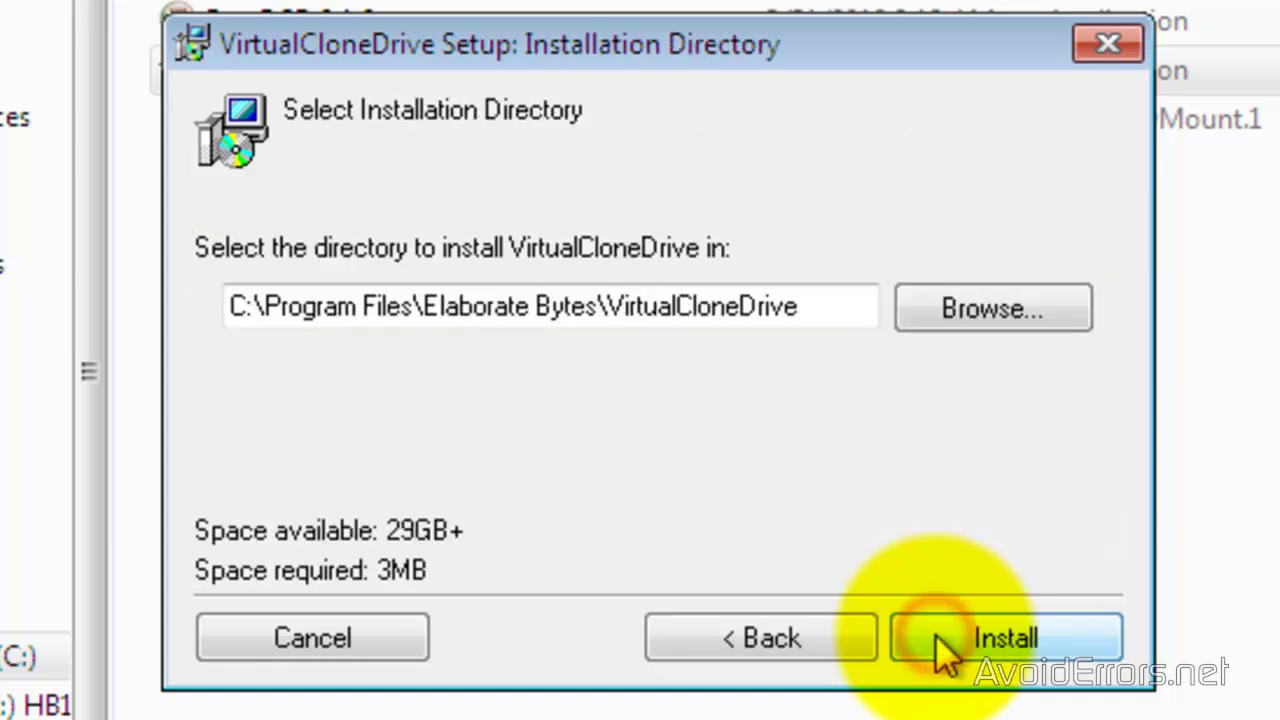
pyautogui.click(935, 634)
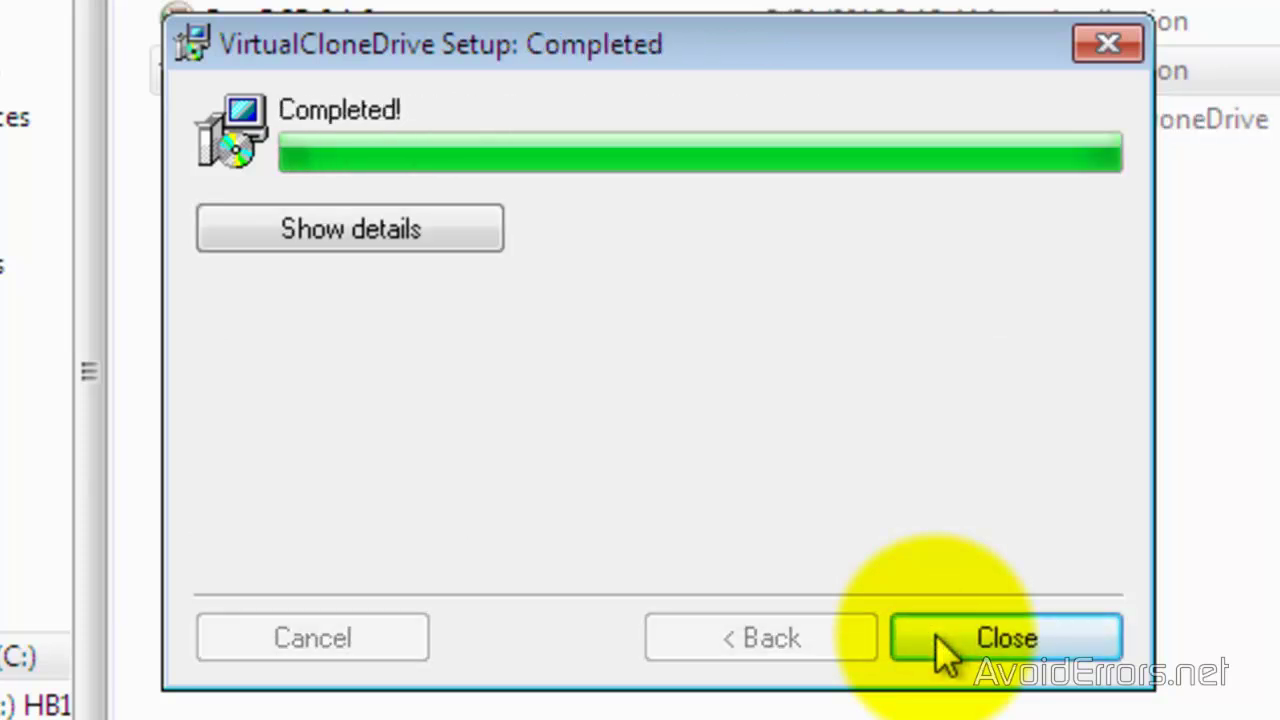
pyautogui.click(935, 634)
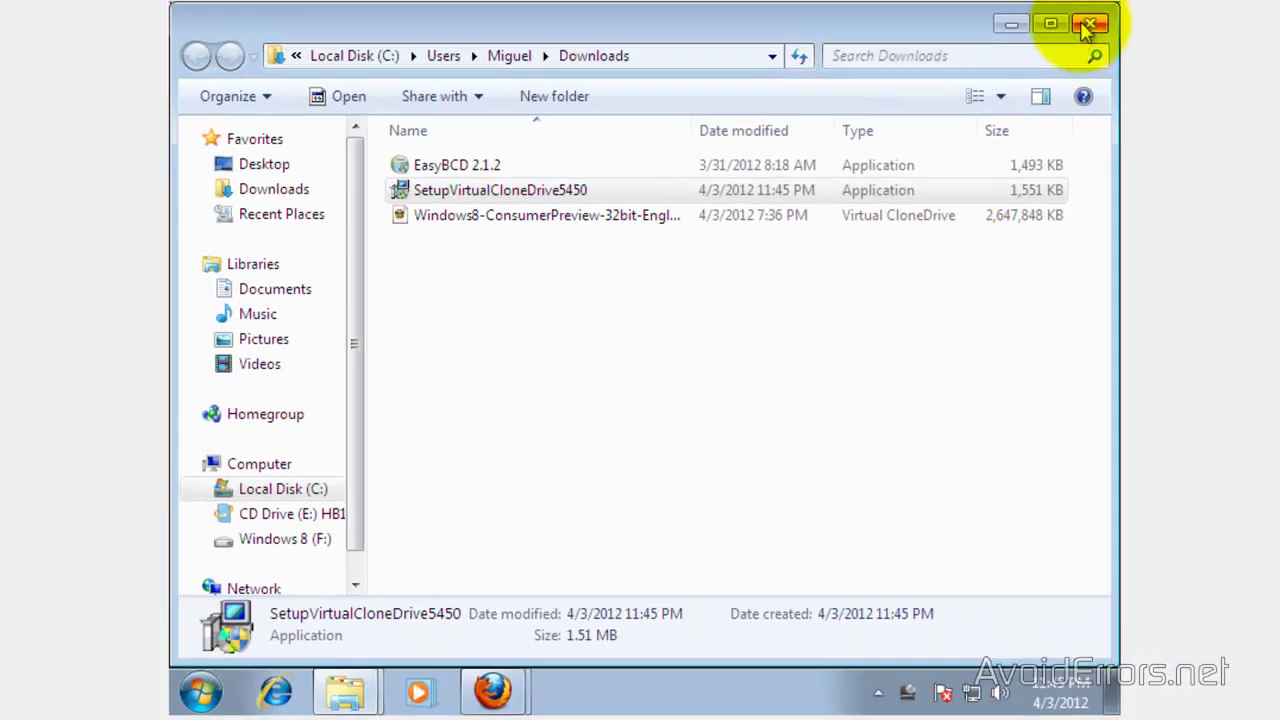
# Close the Downloads folder, the browser's download list, and Firefox with both of its tabs
pyautogui.click(1088, 22)
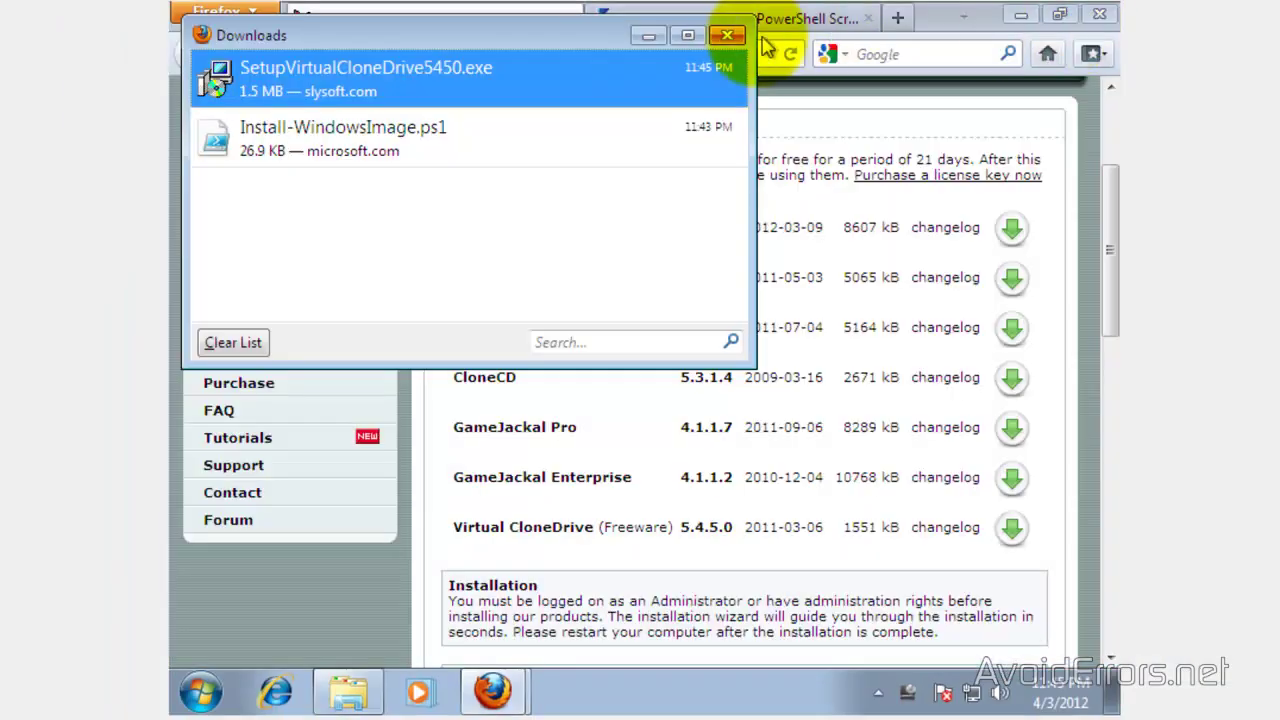
pyautogui.click(727, 35)
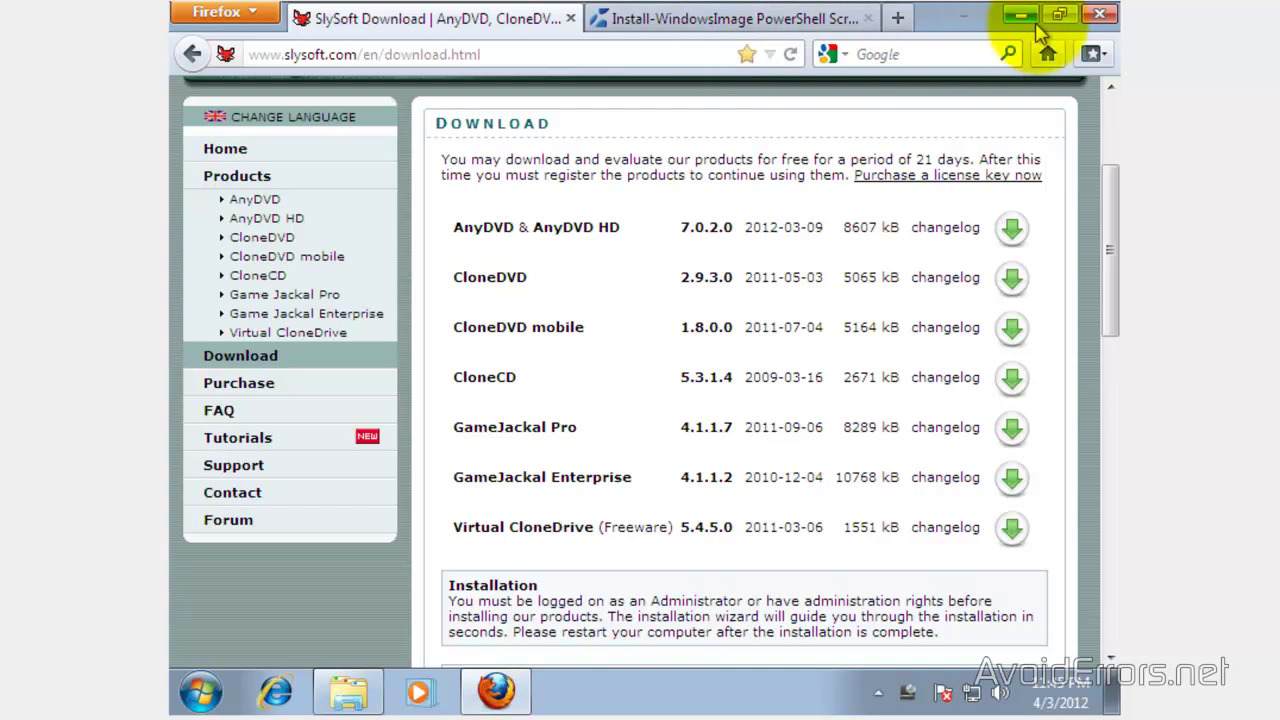
pyautogui.click(1100, 16)
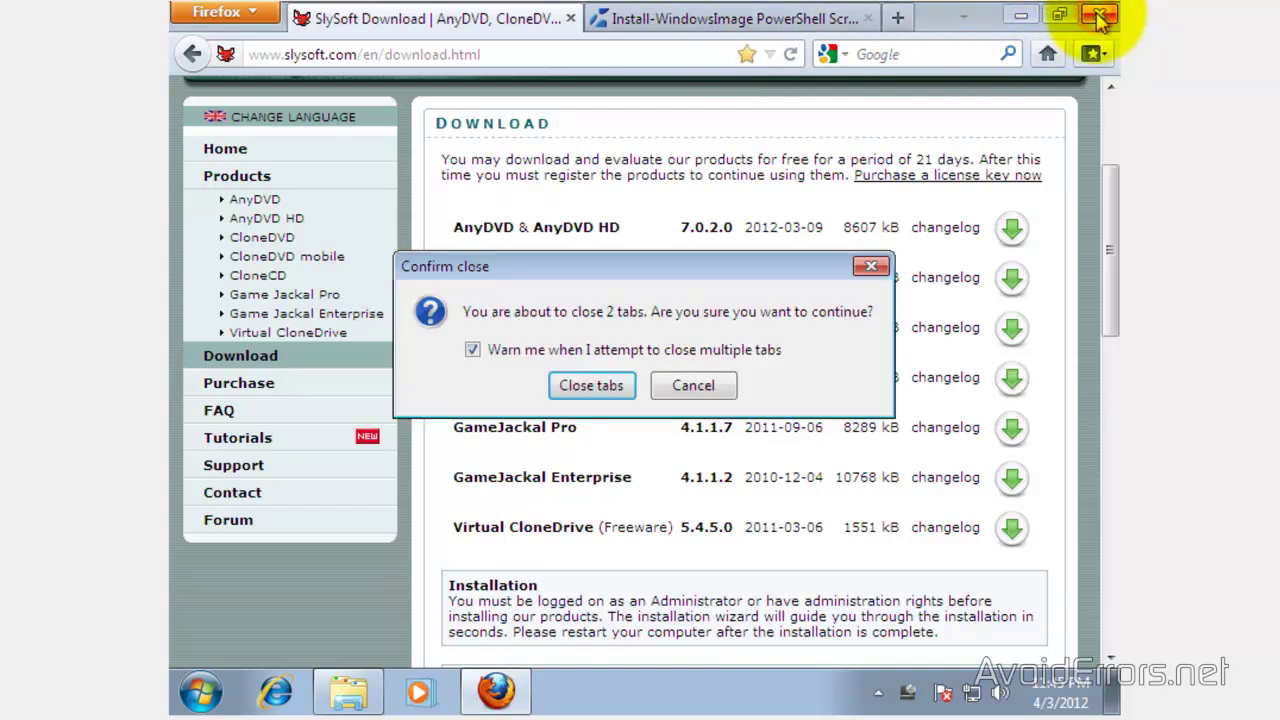
pyautogui.click(594, 386)
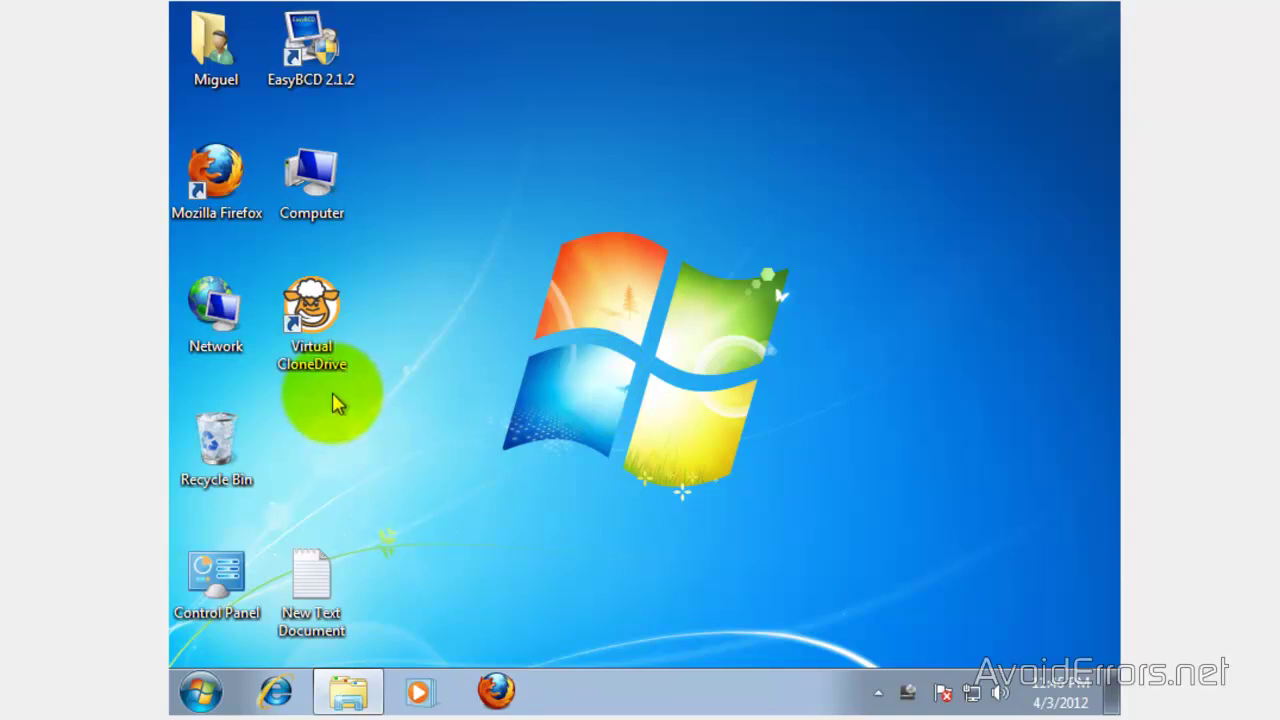
# Mount the Windows8-ConsumerPreview-32bit-English image in BD-ROM Drive (D:) with Virtual CloneDrive, dismiss AutoPlay, and close the Computer window
pyautogui.doubleClick(325, 178)
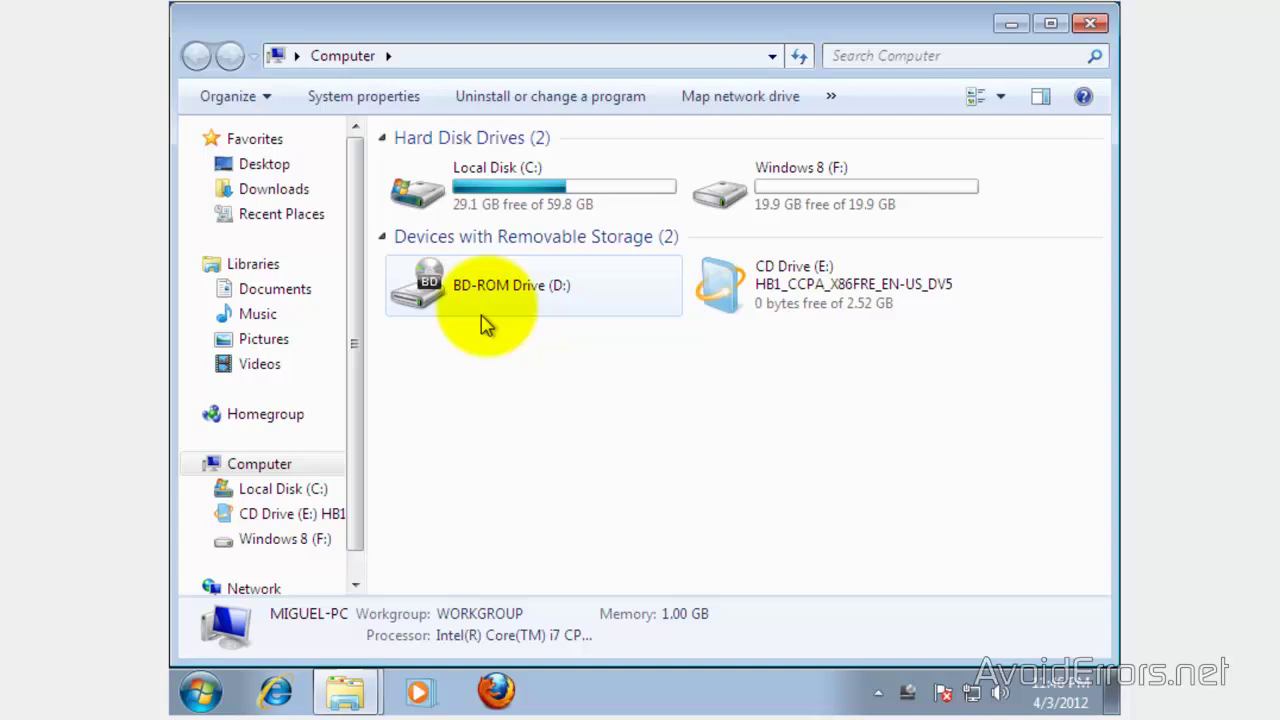
pyautogui.rightClick(490, 288)
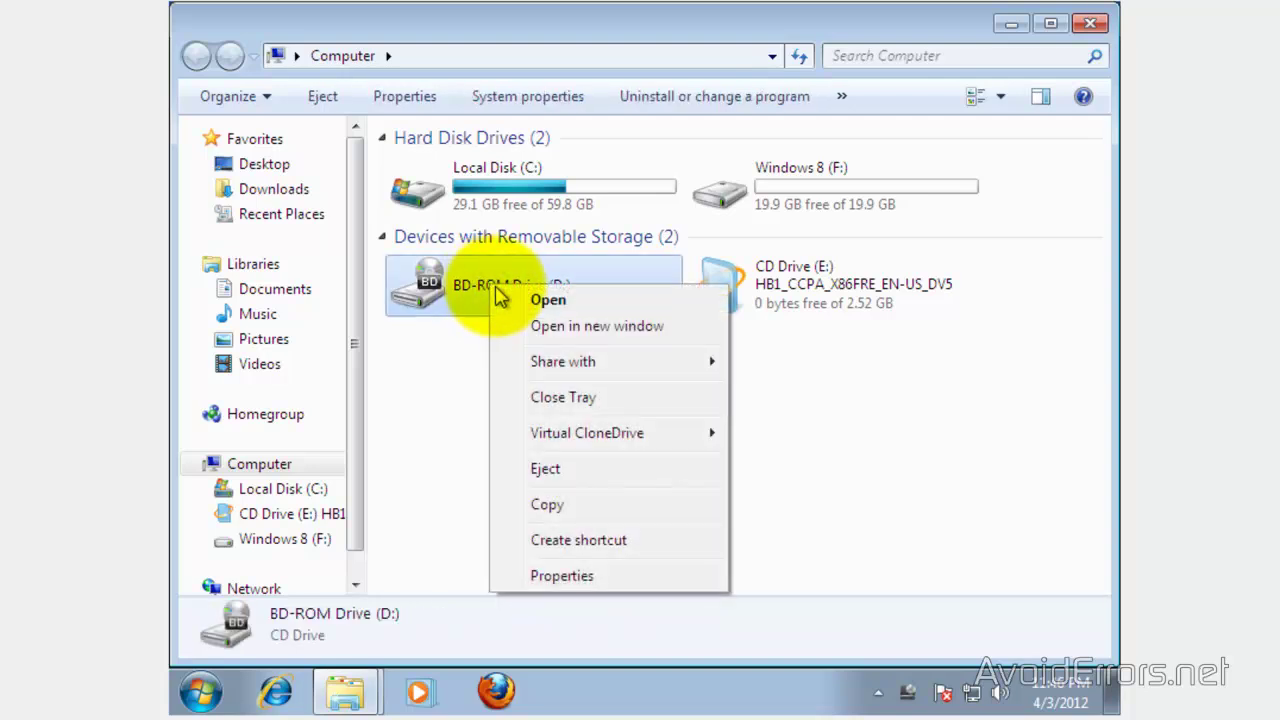
pyautogui.moveTo(501, 440)
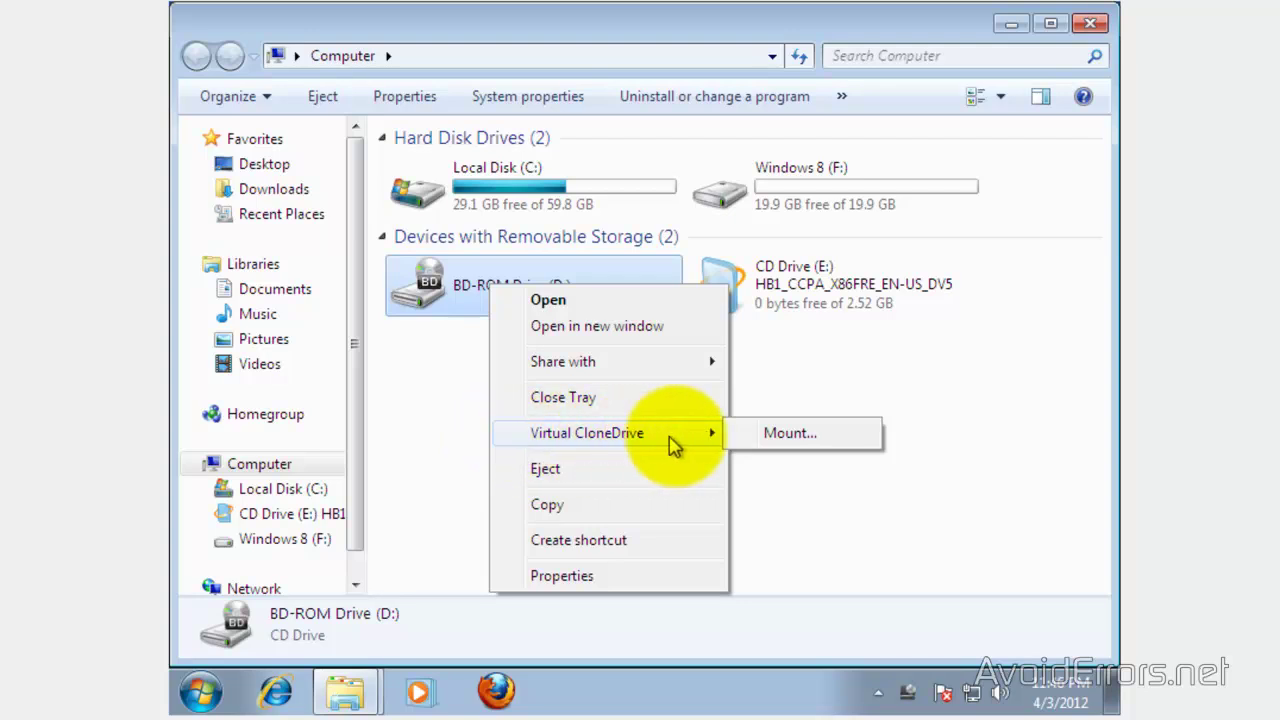
pyautogui.click(790, 433)
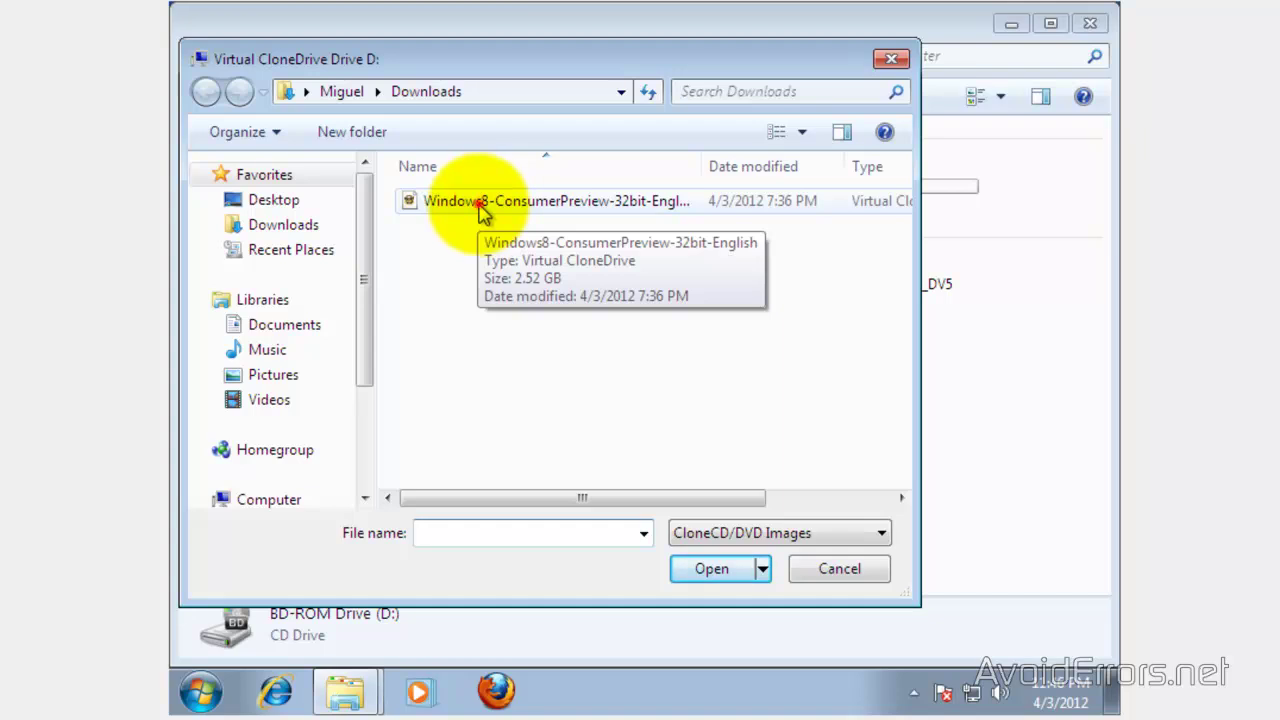
pyautogui.doubleClick(481, 205)
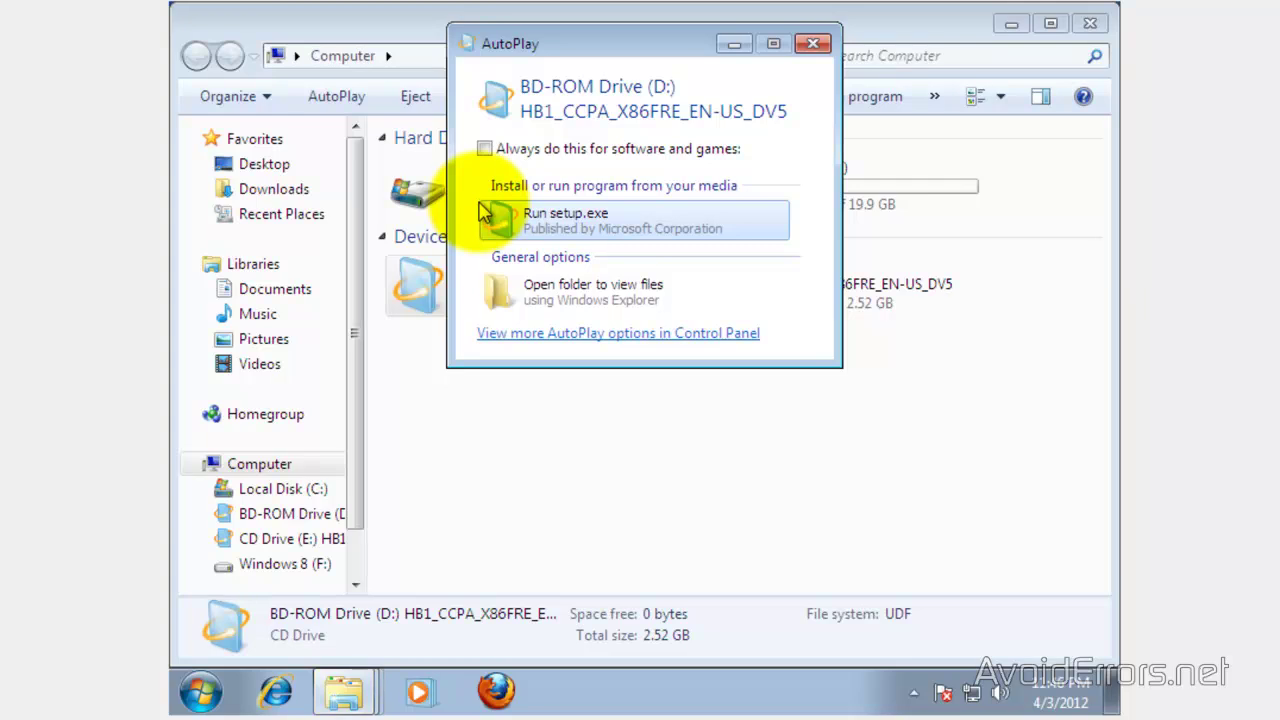
pyautogui.click(812, 43)
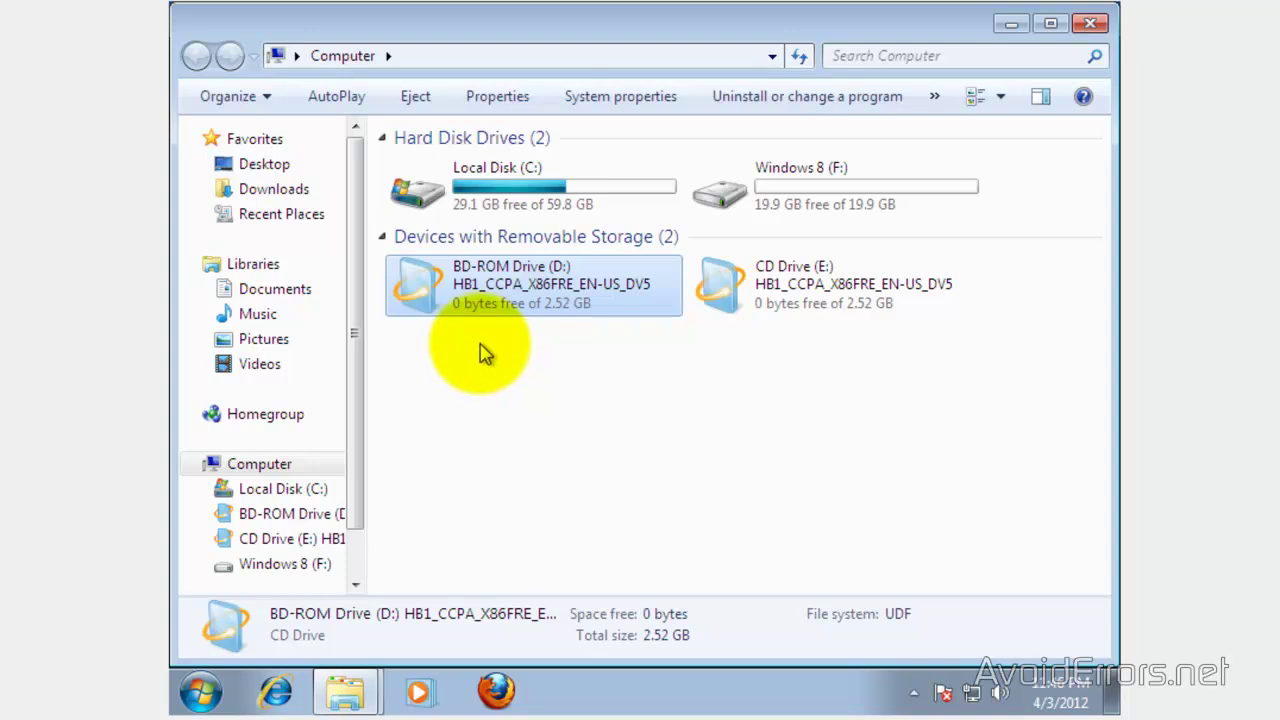
pyautogui.click(1090, 24)
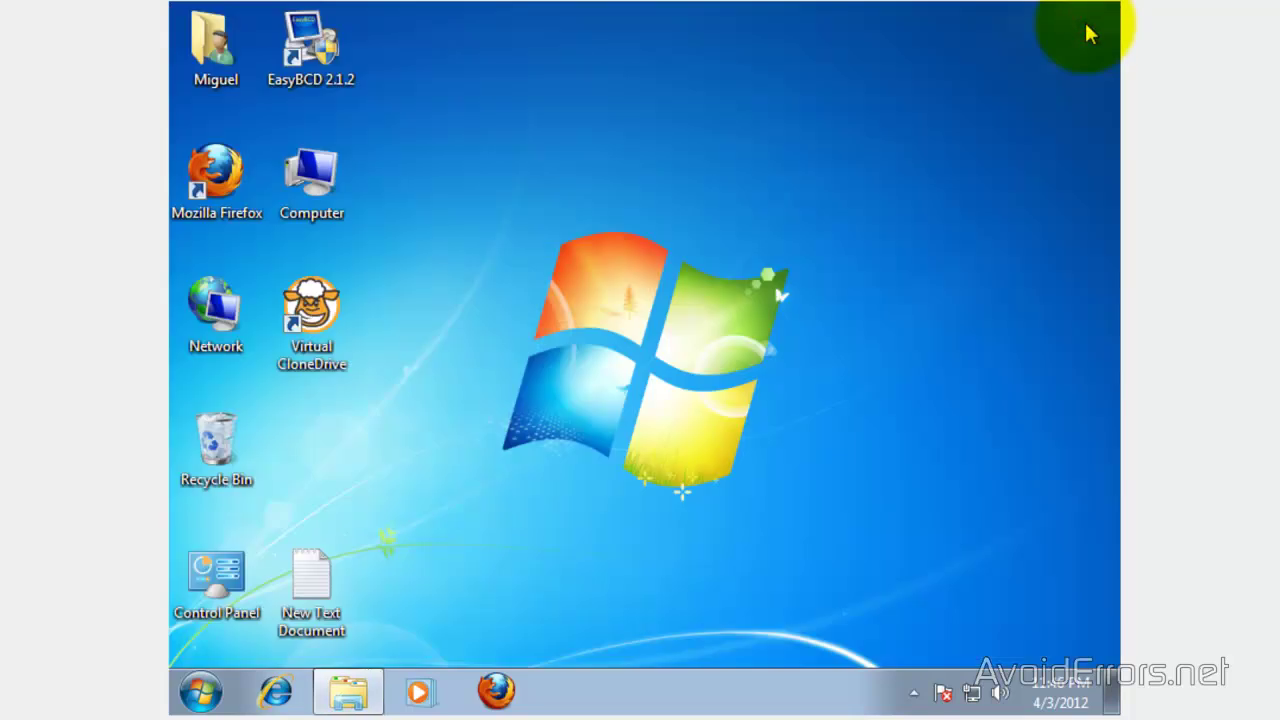
pyautogui.click(1093, 35)
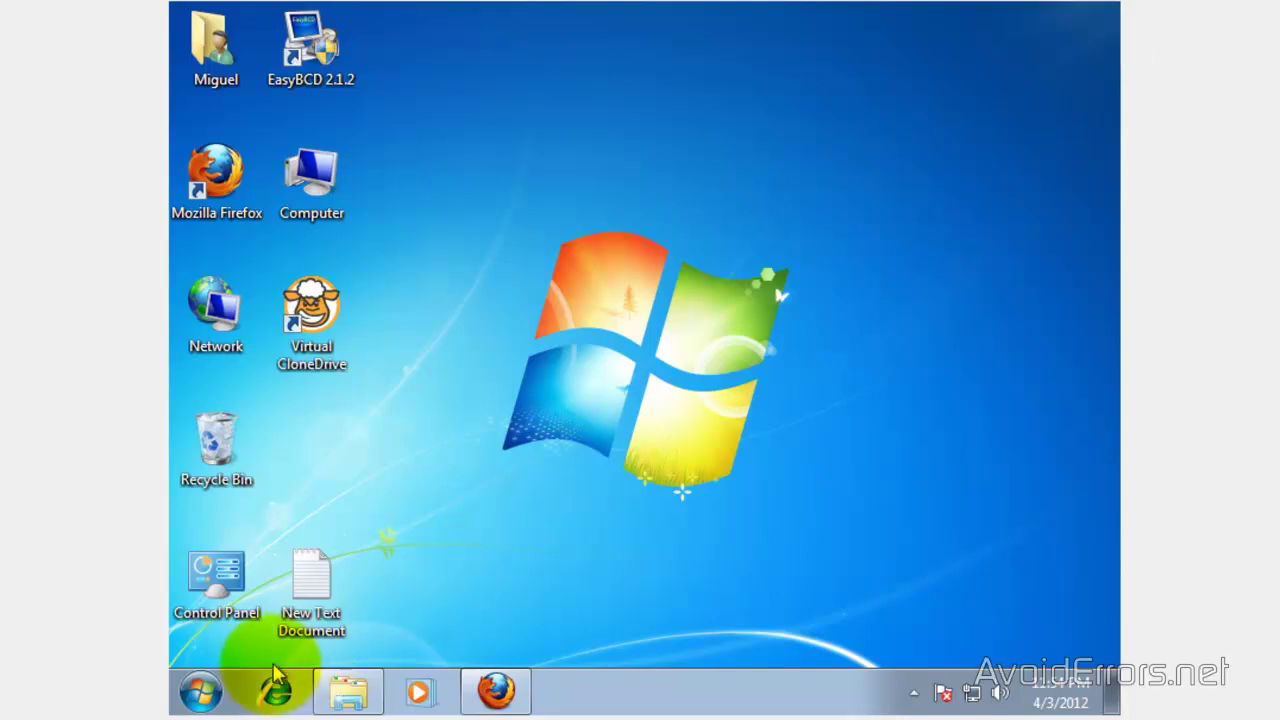
# Search for PowerShell and run Windows PowerShell as administrator
pyautogui.click(199, 694)
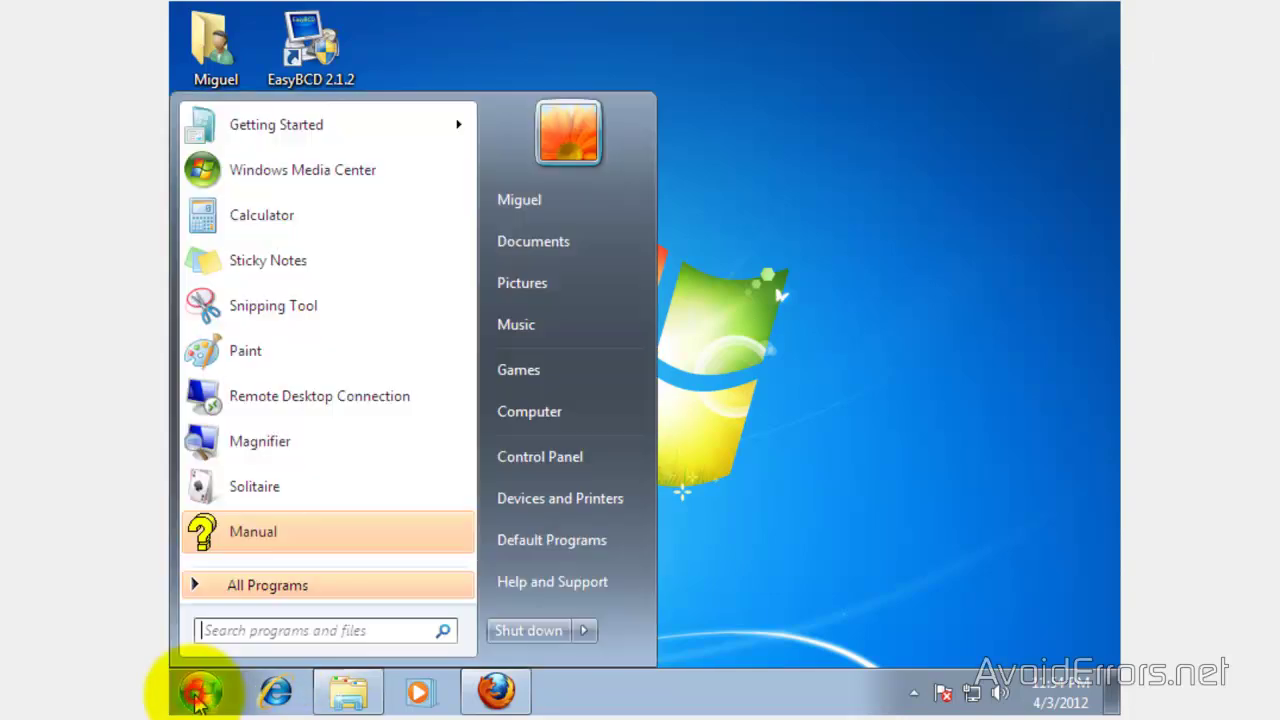
pyautogui.click(222, 630)
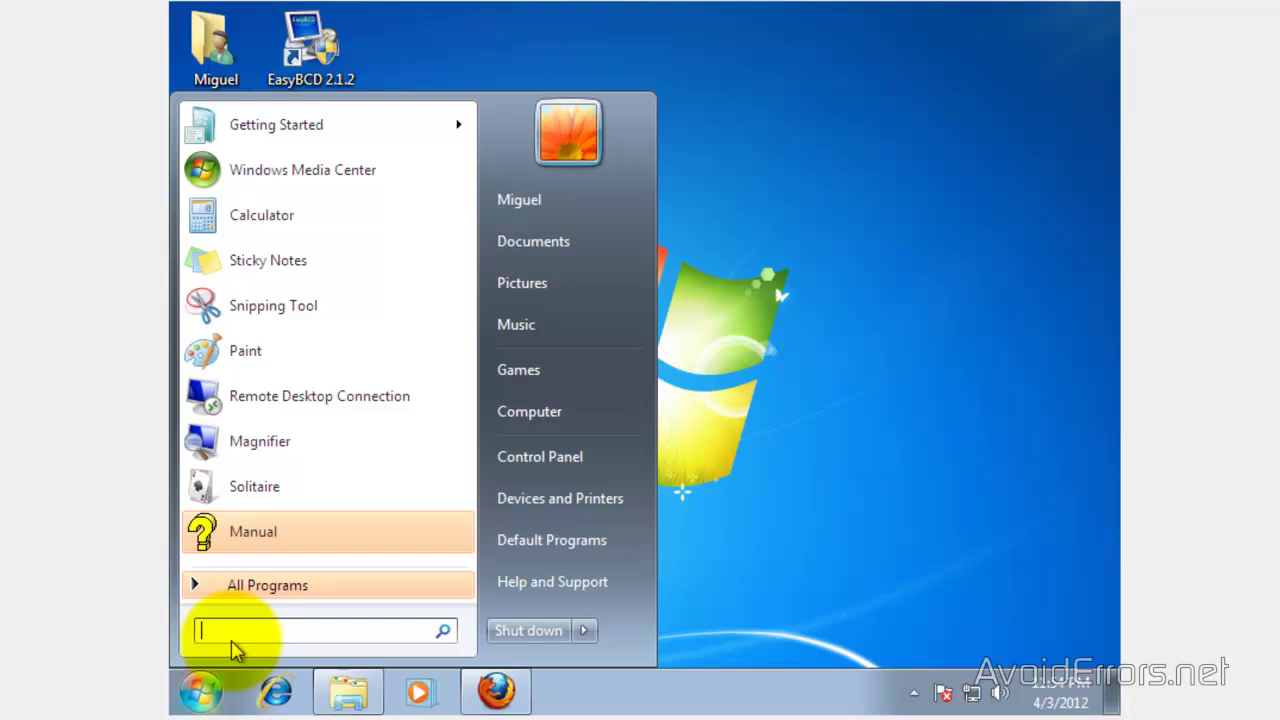
pyautogui.write('Po')
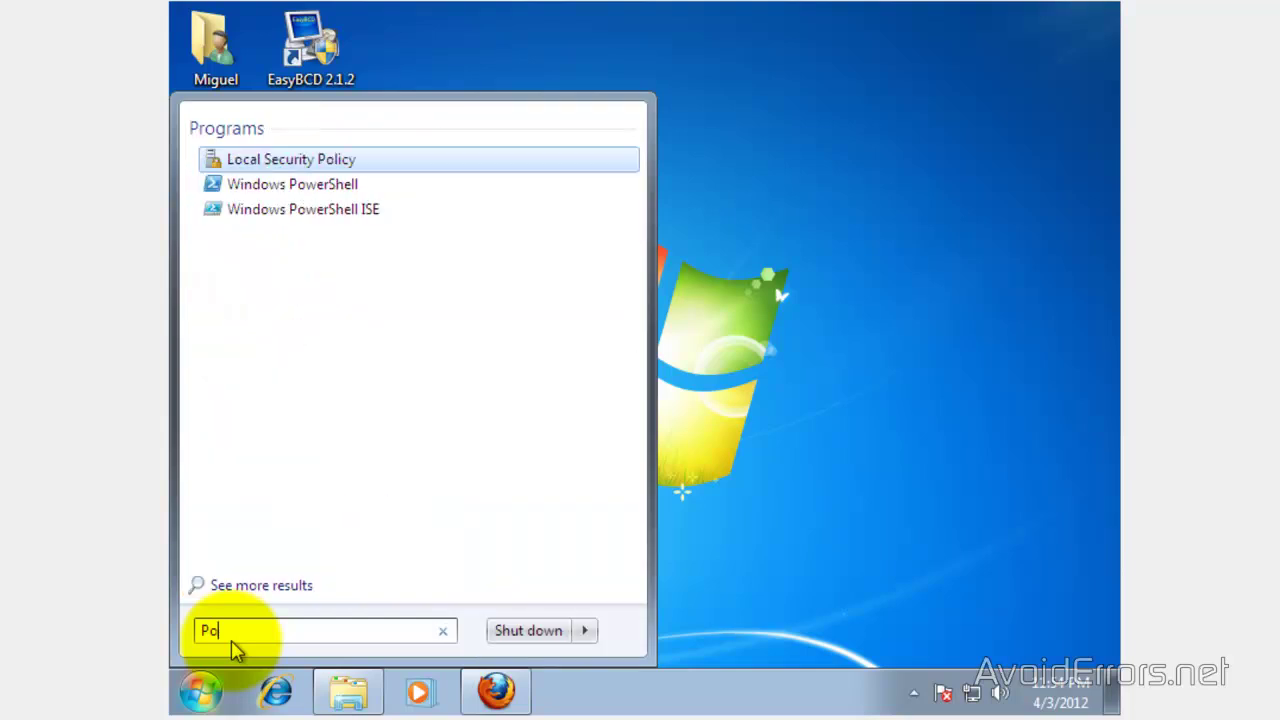
pyautogui.write('werSh')
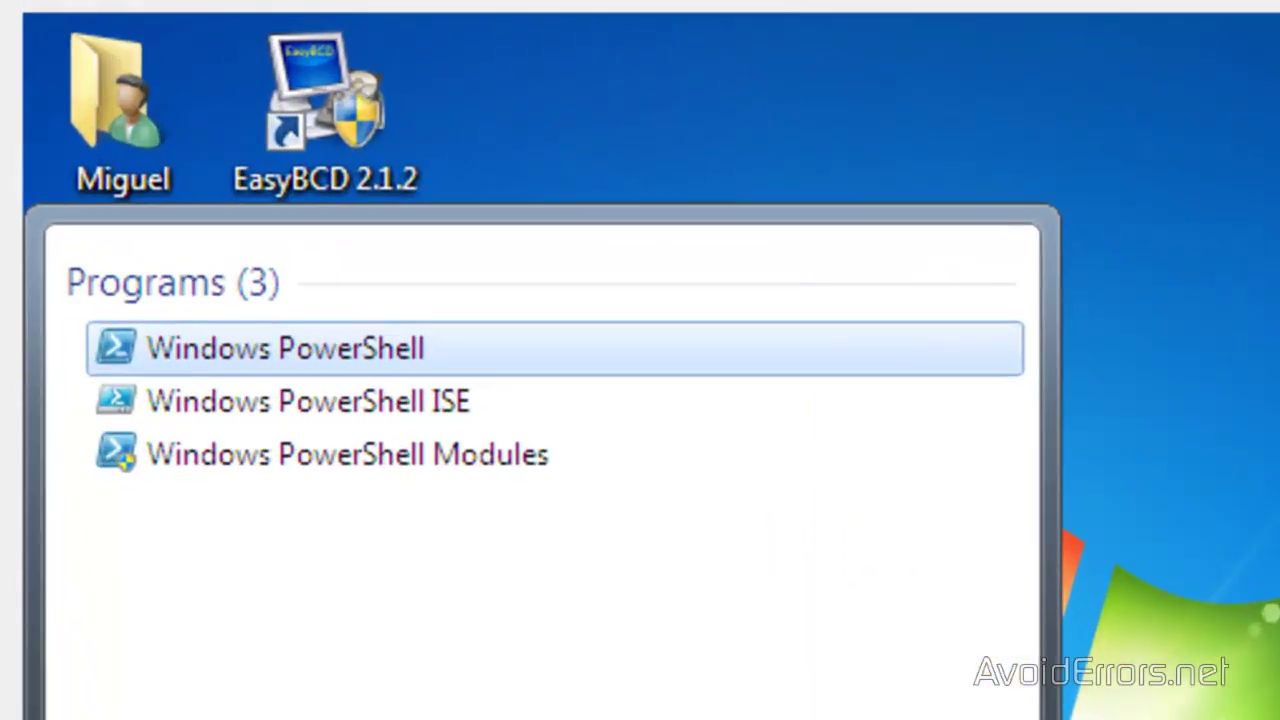
pyautogui.rightClick(221, 345)
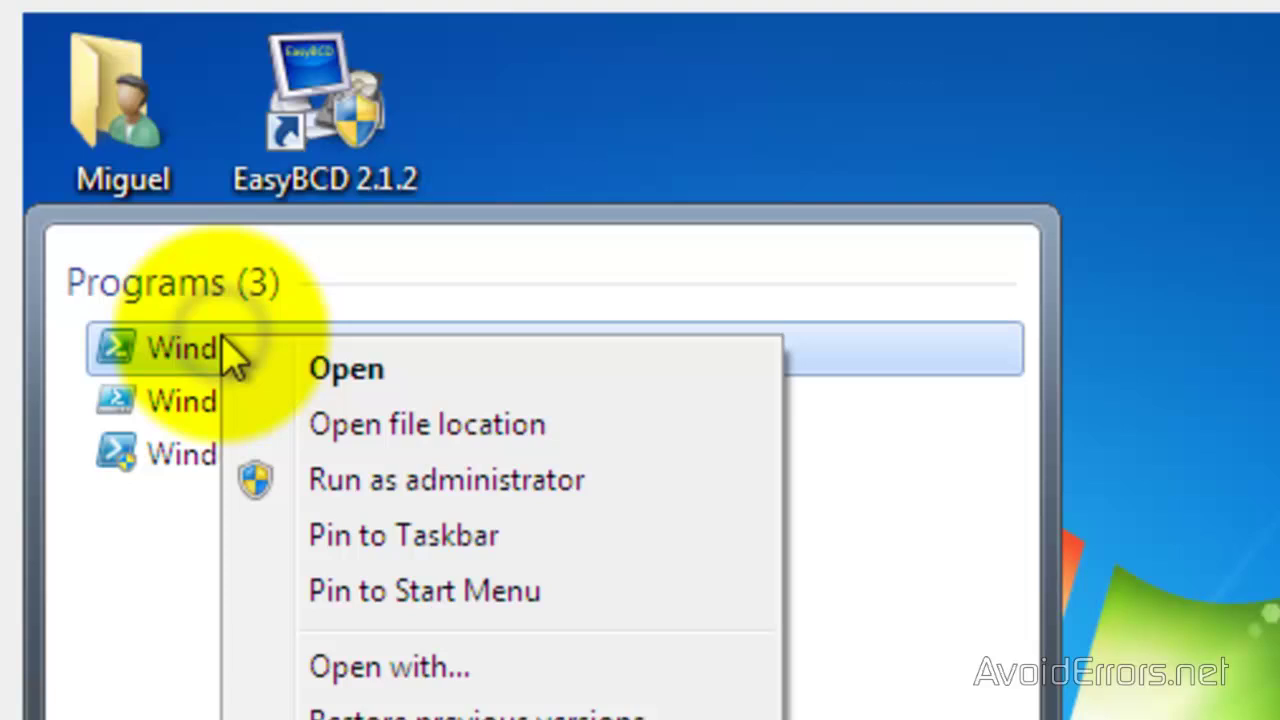
pyautogui.click(415, 490)
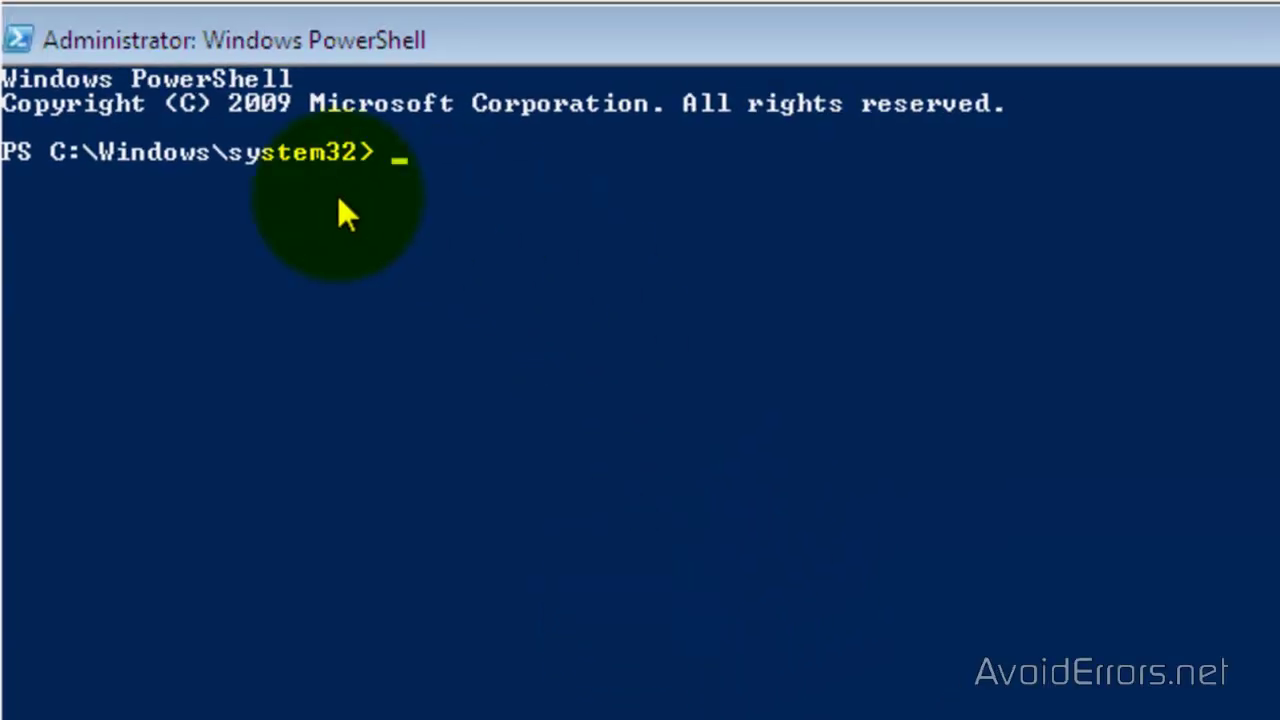
# Run Set-ExecutionPolicy RemoteSigned and answer y to accept the execution policy change
pyautogui.rightClick(404, 158)
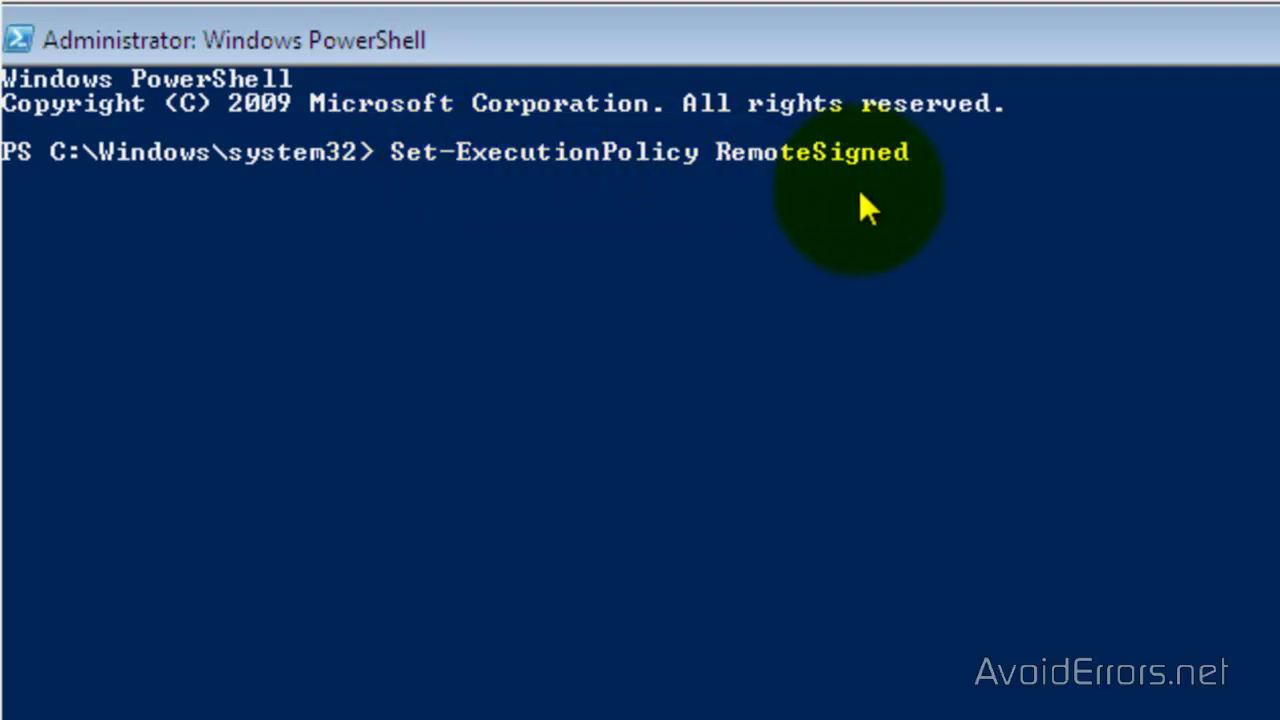
pyautogui.press('Return')
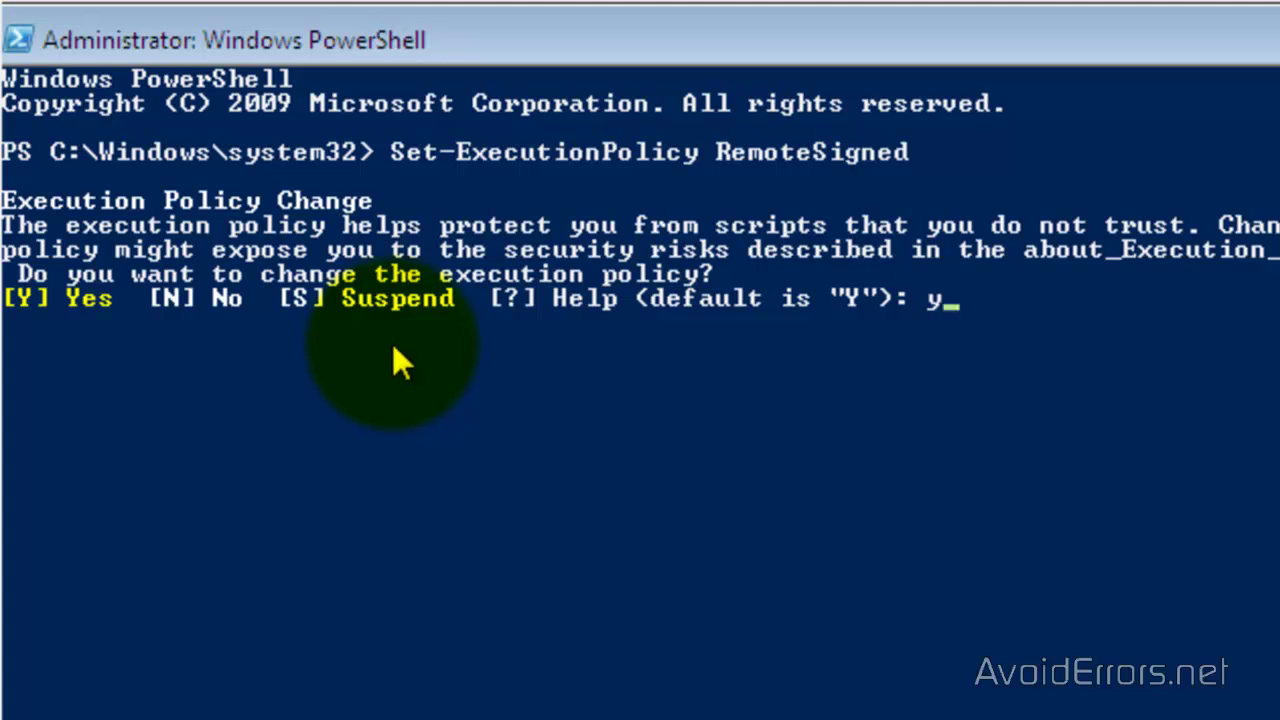
pyautogui.press('Return')
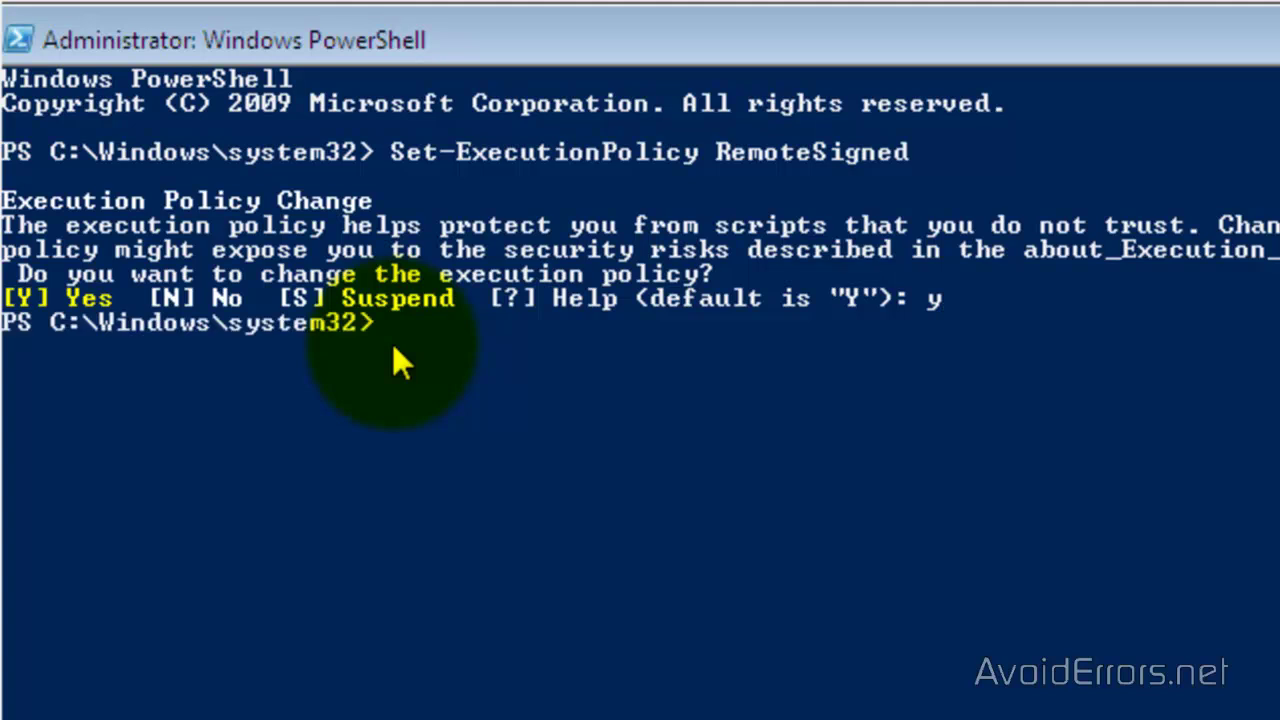
# Change to C:\, run ".\Install-WindowsImage.ps1 -WIM D:\Sources\Install.wim -Apply -Index 1 -Destination F:\", and close PowerShell once it is done
pyautogui.write('CD')
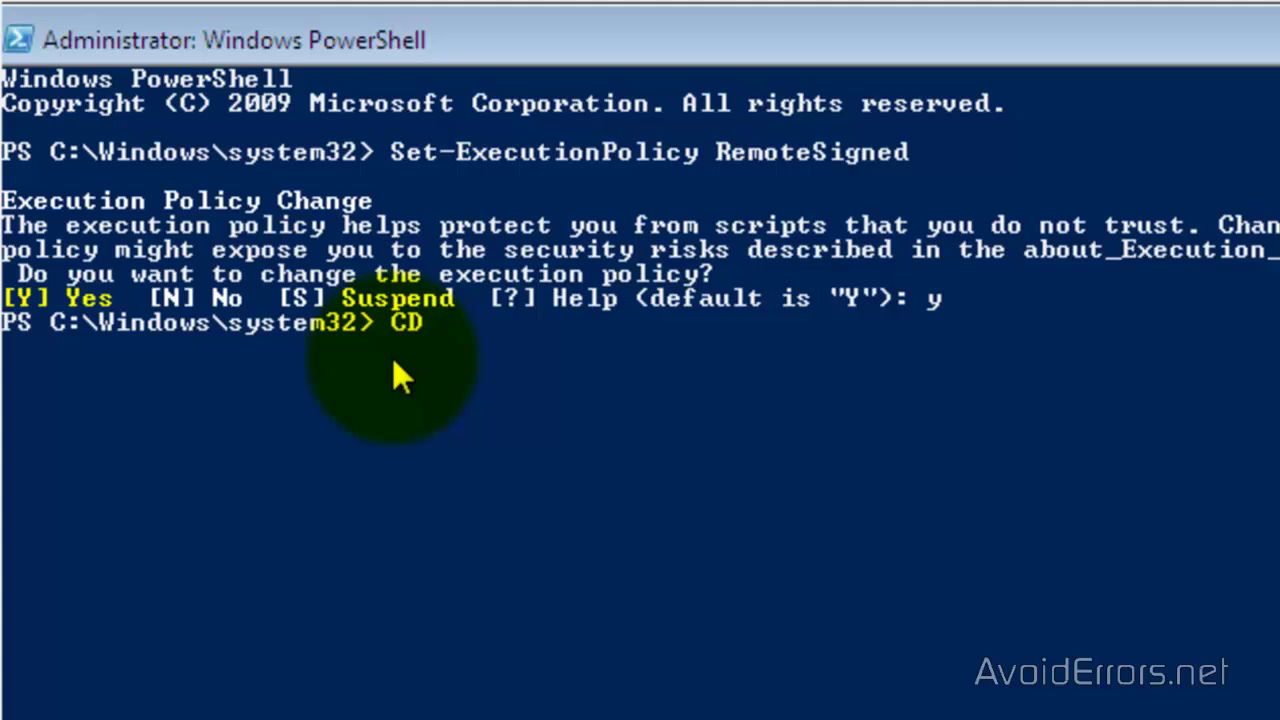
pyautogui.write(' C:\\')
pyautogui.press('Return')
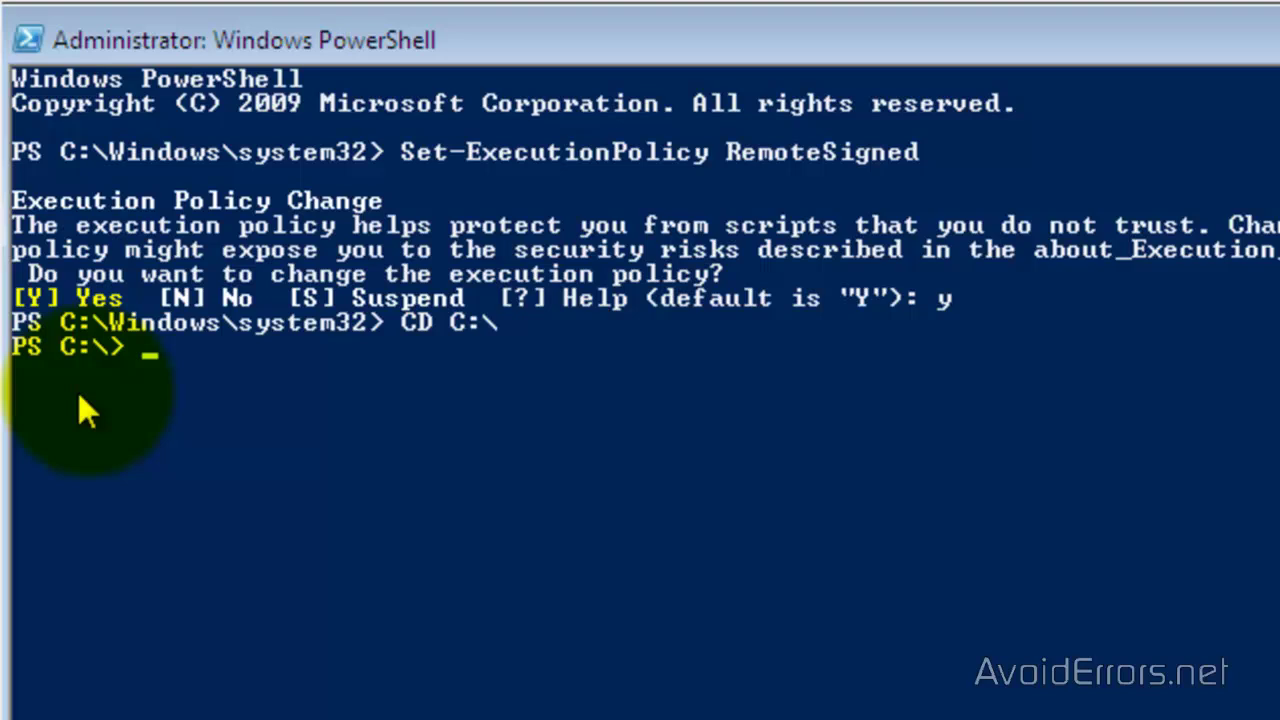
pyautogui.rightClick(148, 369)
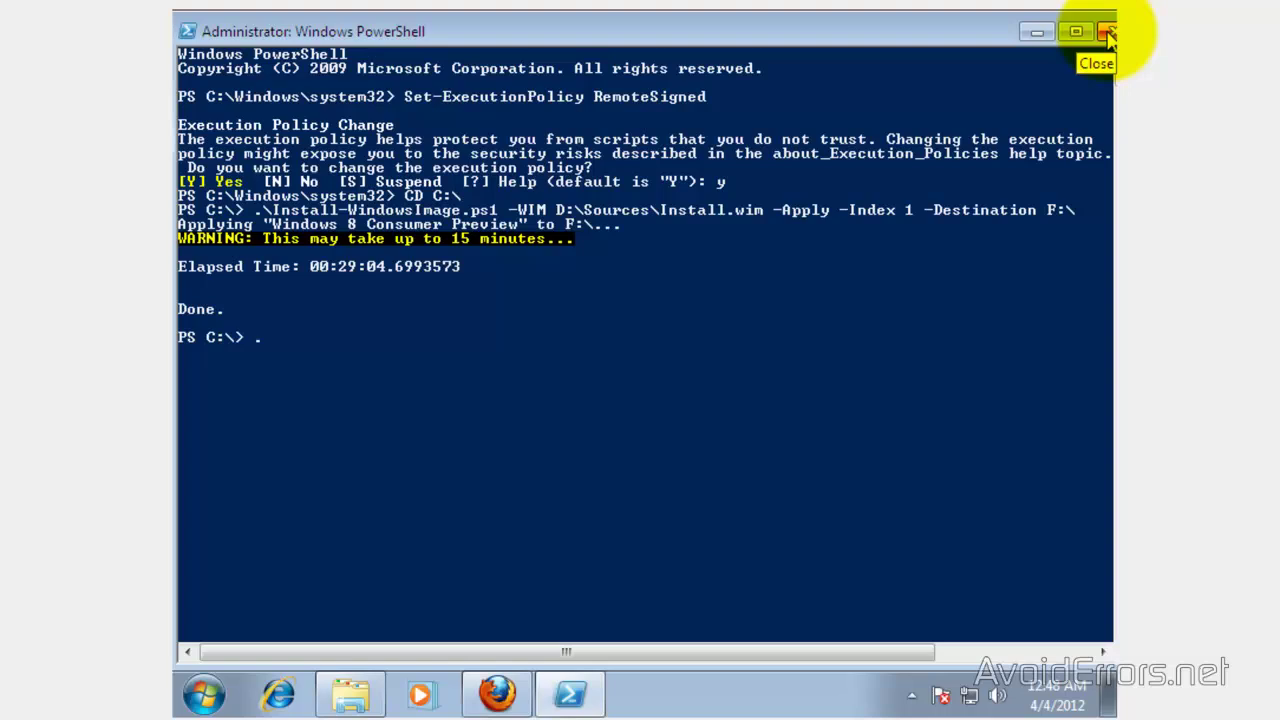
pyautogui.click(1108, 36)
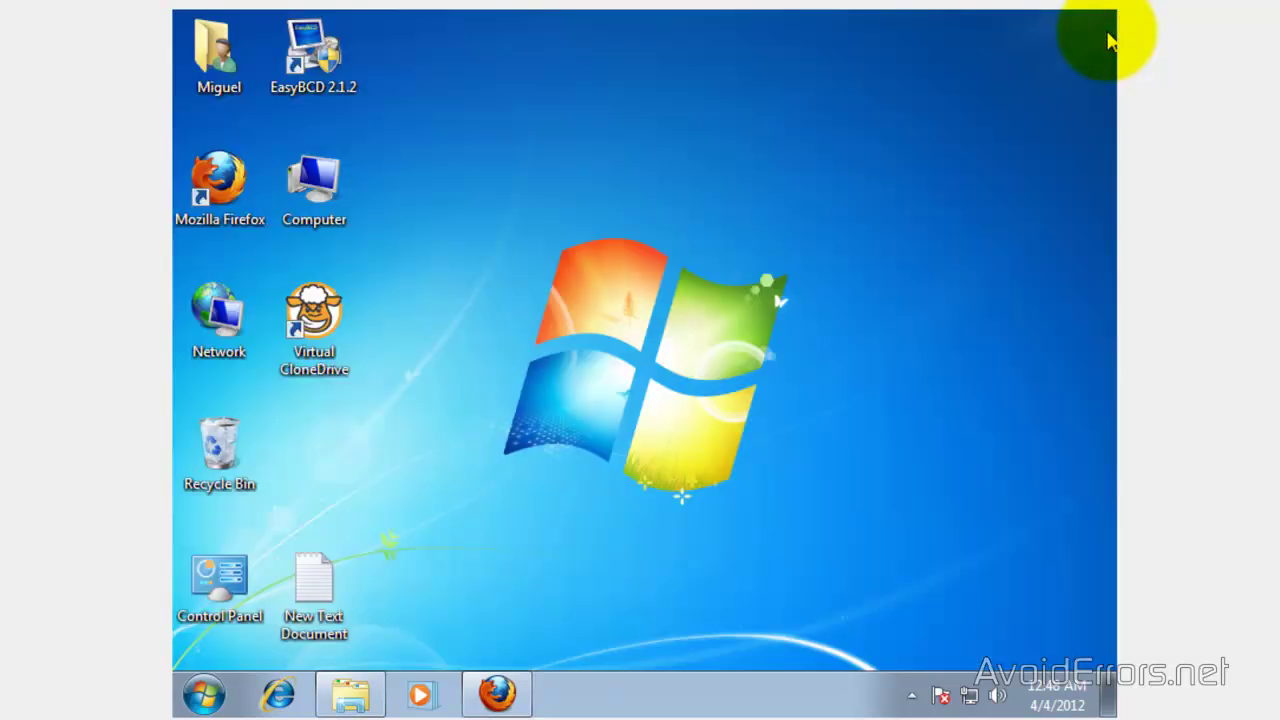
# Search for Command Prompt, run it as administrator, and allow it to make changes to the computer
pyautogui.click(204, 693)
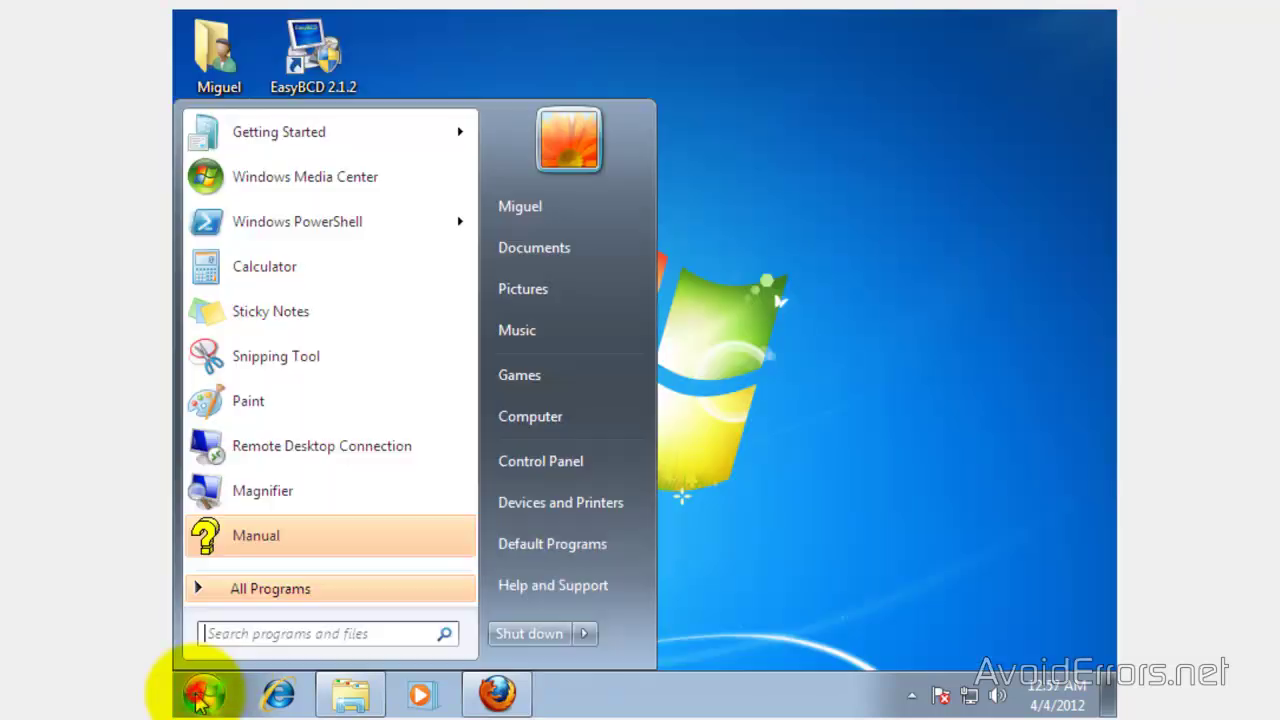
pyautogui.click(241, 638)
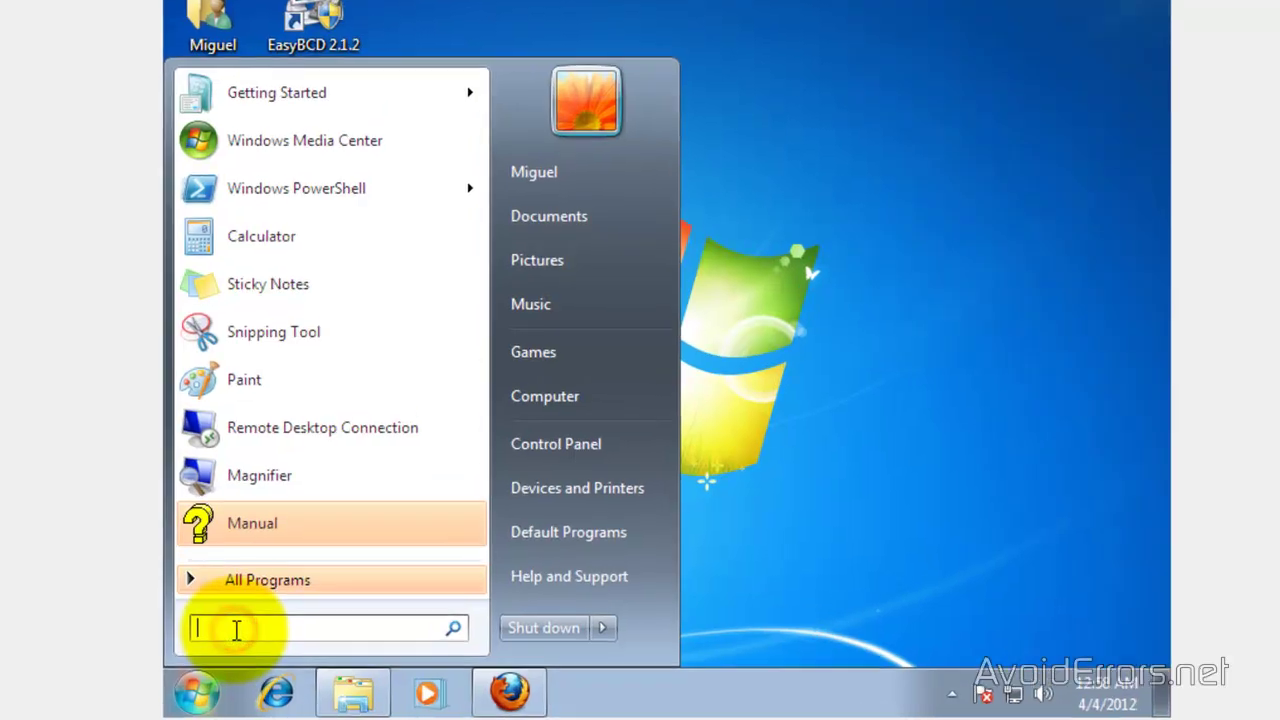
pyautogui.write('Command')
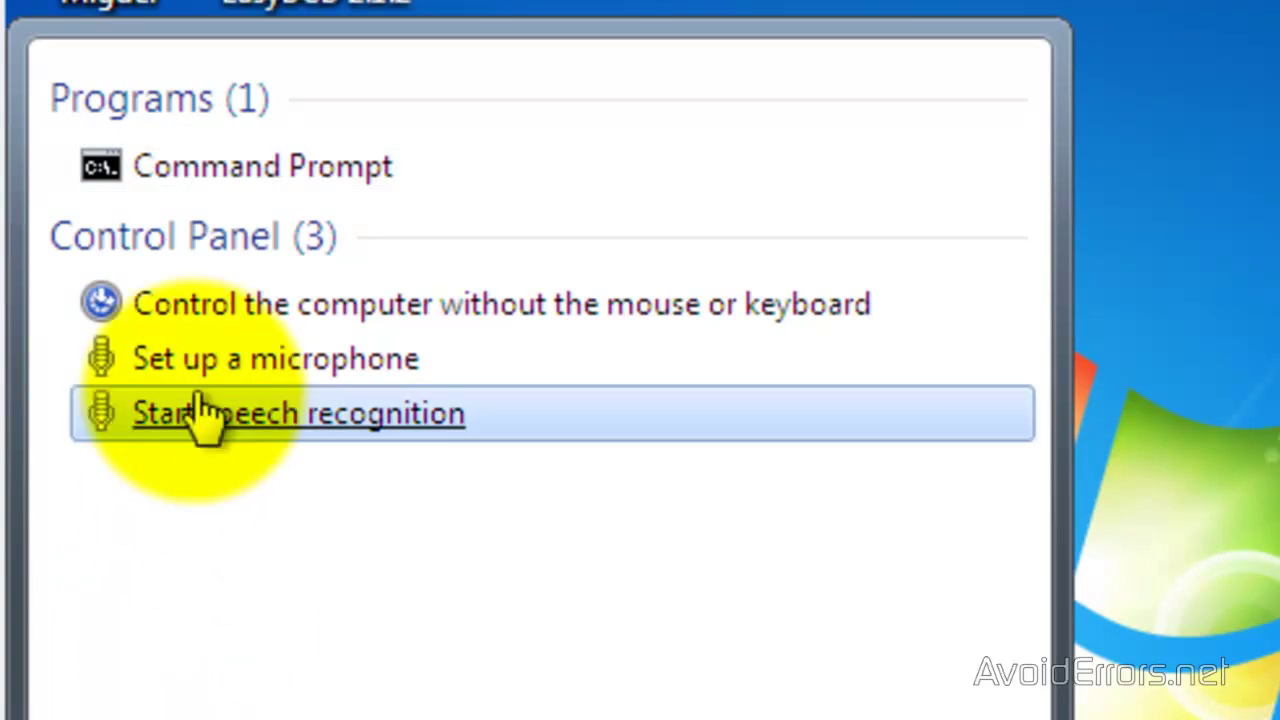
pyautogui.rightClick(216, 158)
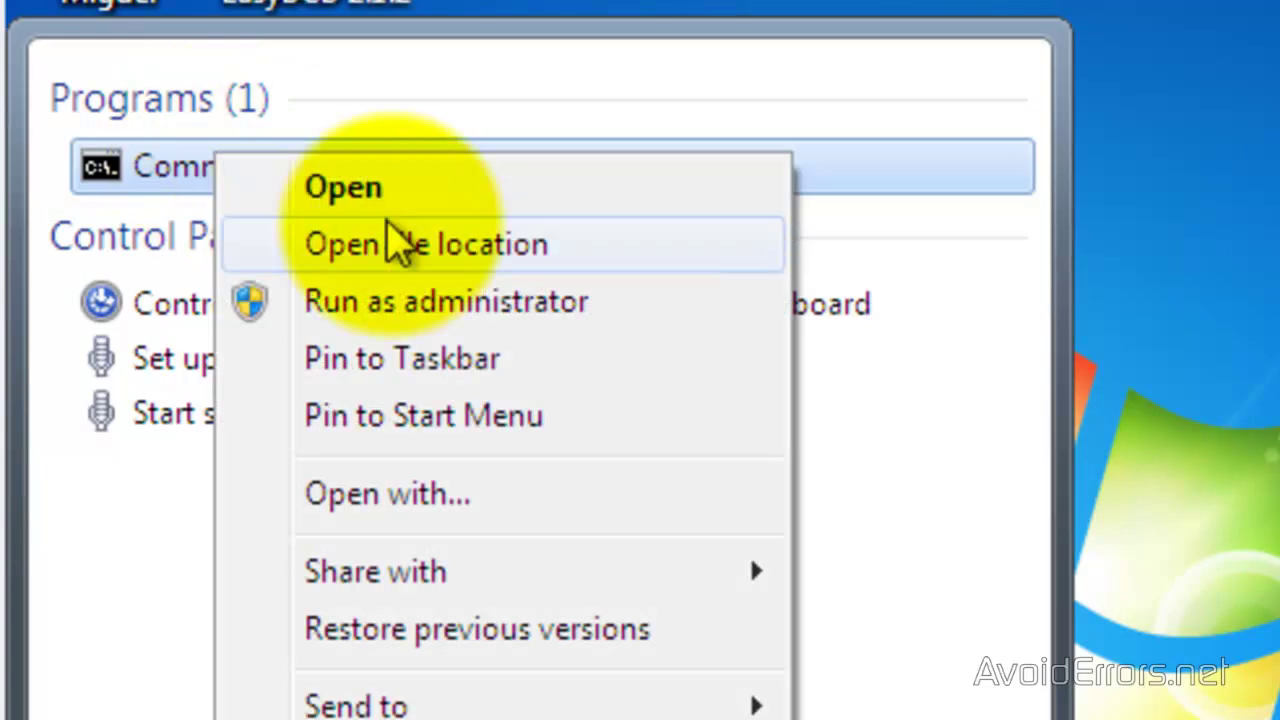
pyautogui.click(425, 318)
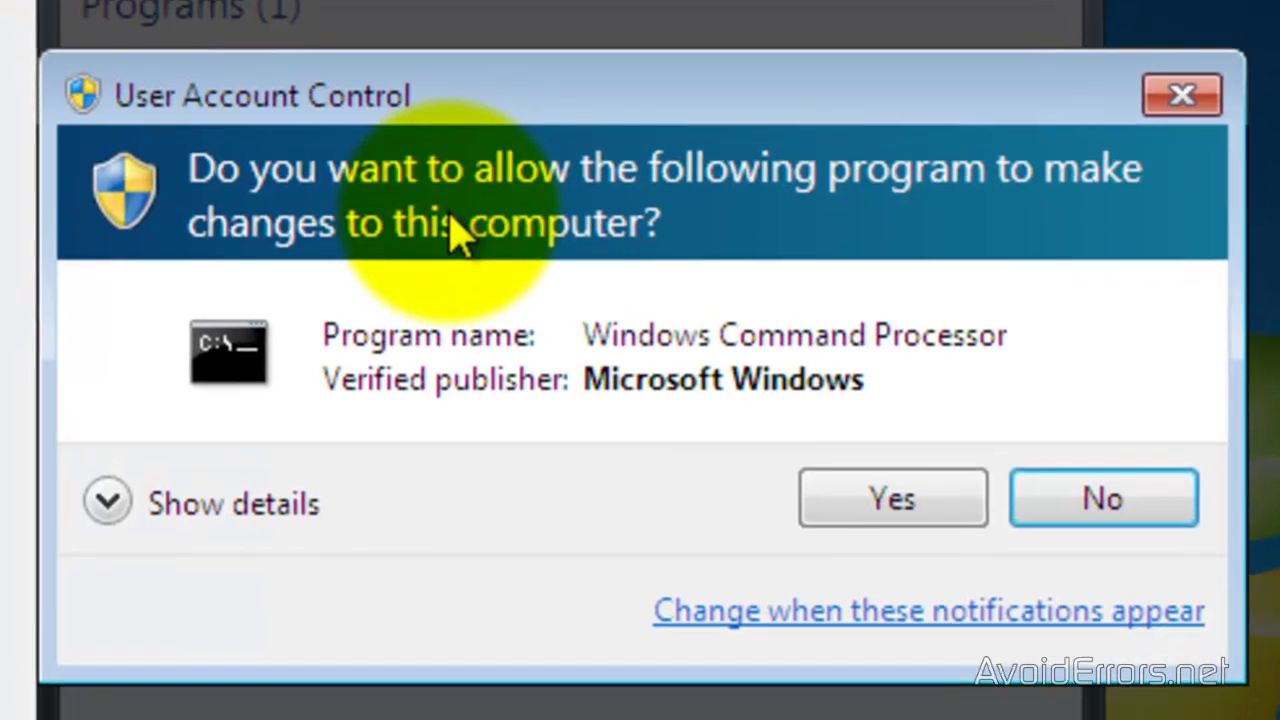
pyautogui.click(833, 508)
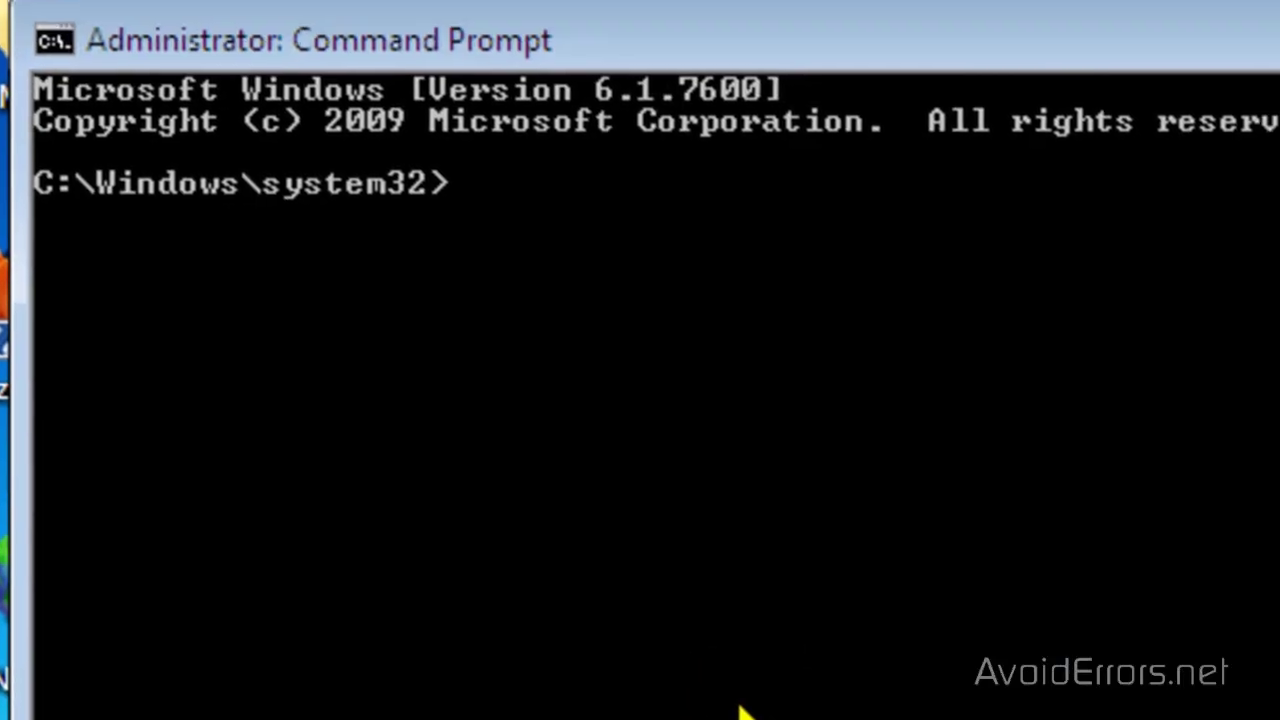
# Create the boot files by running "bcdboot.exe F:\Windows", and close the Command Prompt
pyautogui.rightClick(468, 202)
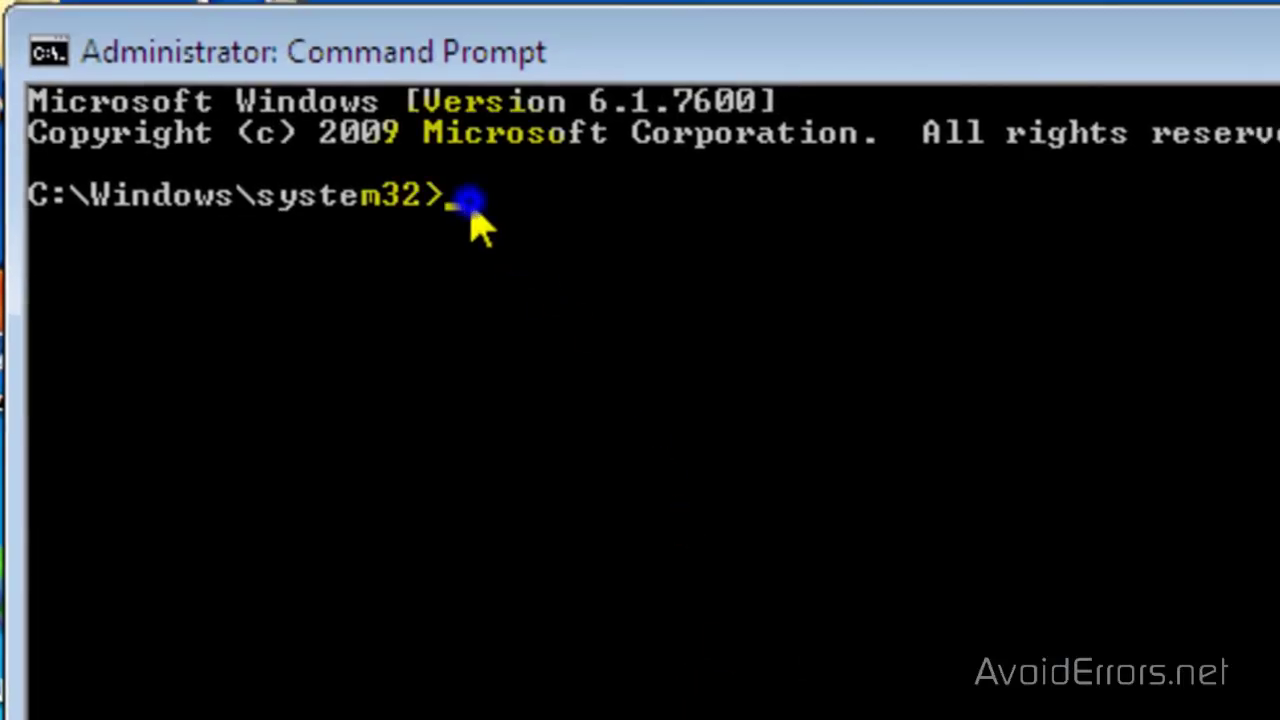
pyautogui.click(596, 360)
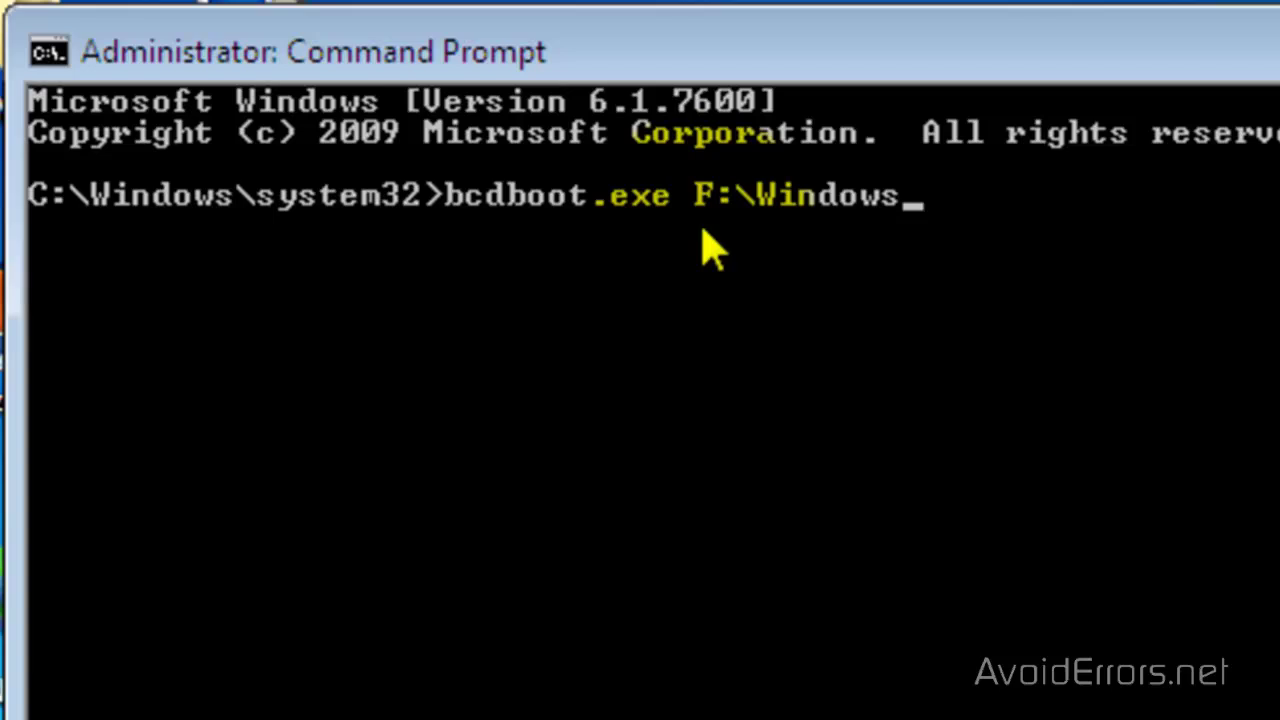
pyautogui.press('Return')
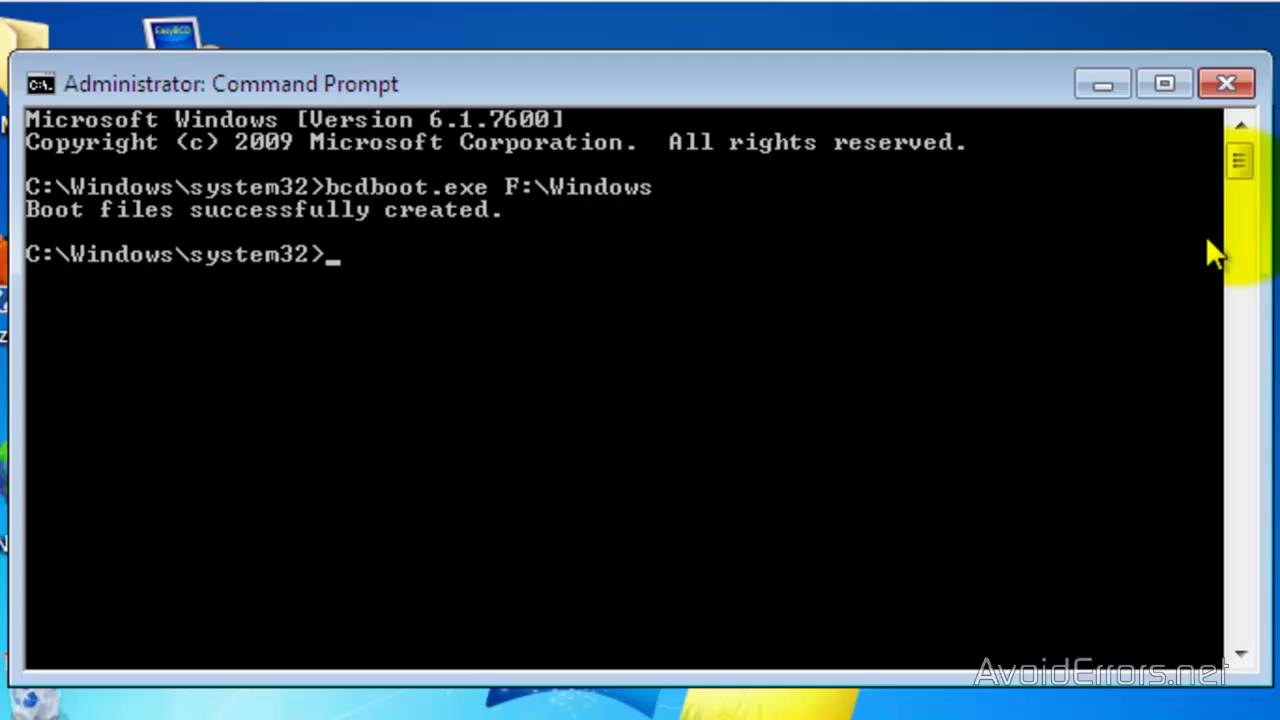
pyautogui.click(1232, 86)
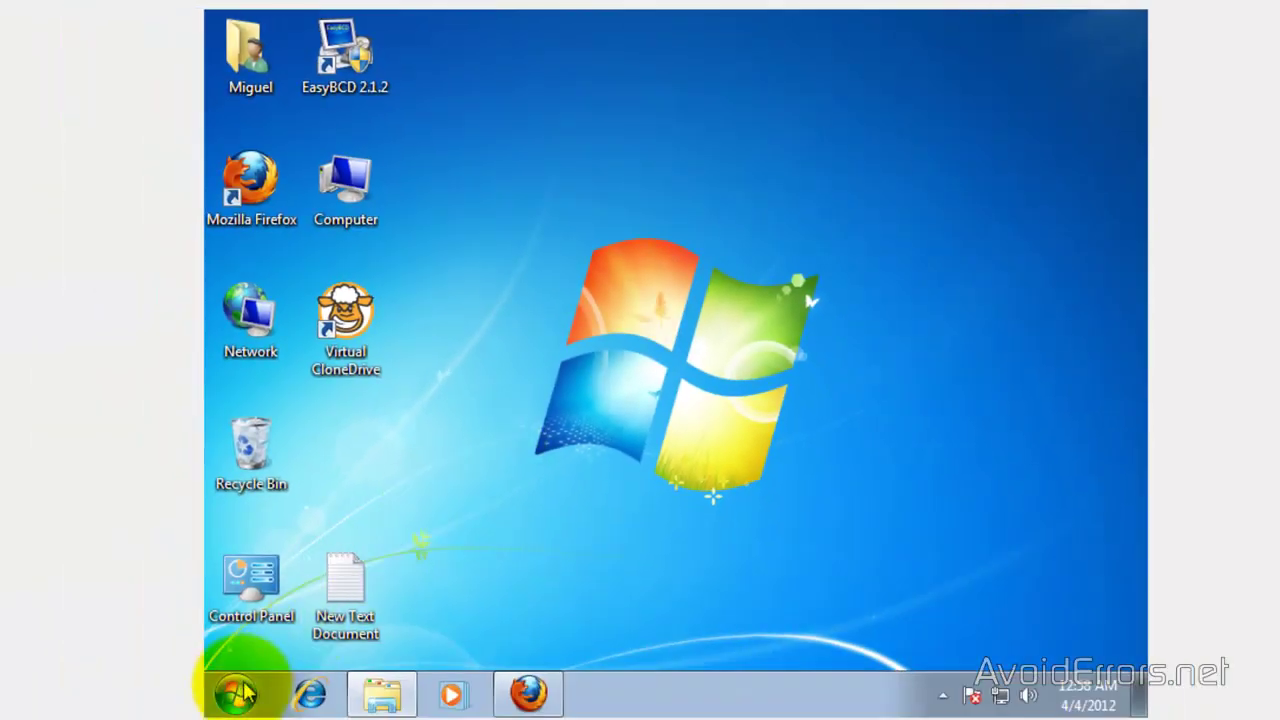
# Restart the computer
pyautogui.click(232, 692)
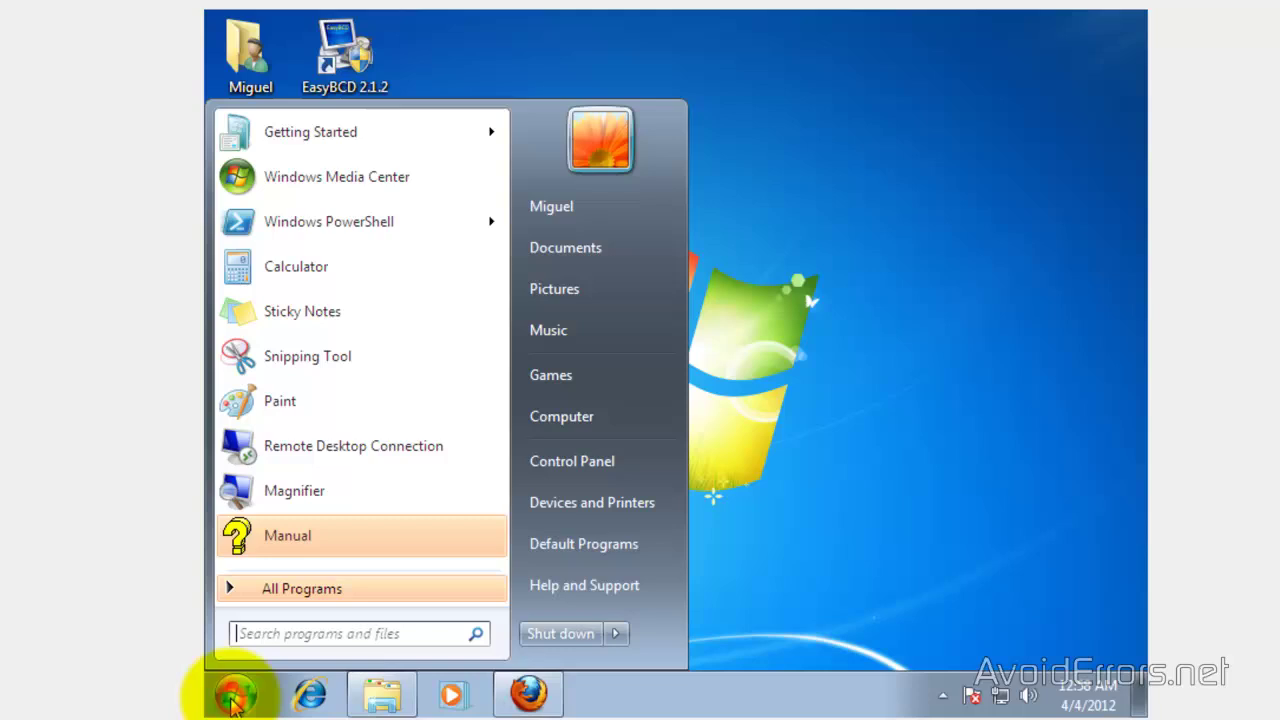
pyautogui.click(614, 634)
pyautogui.click(690, 603)
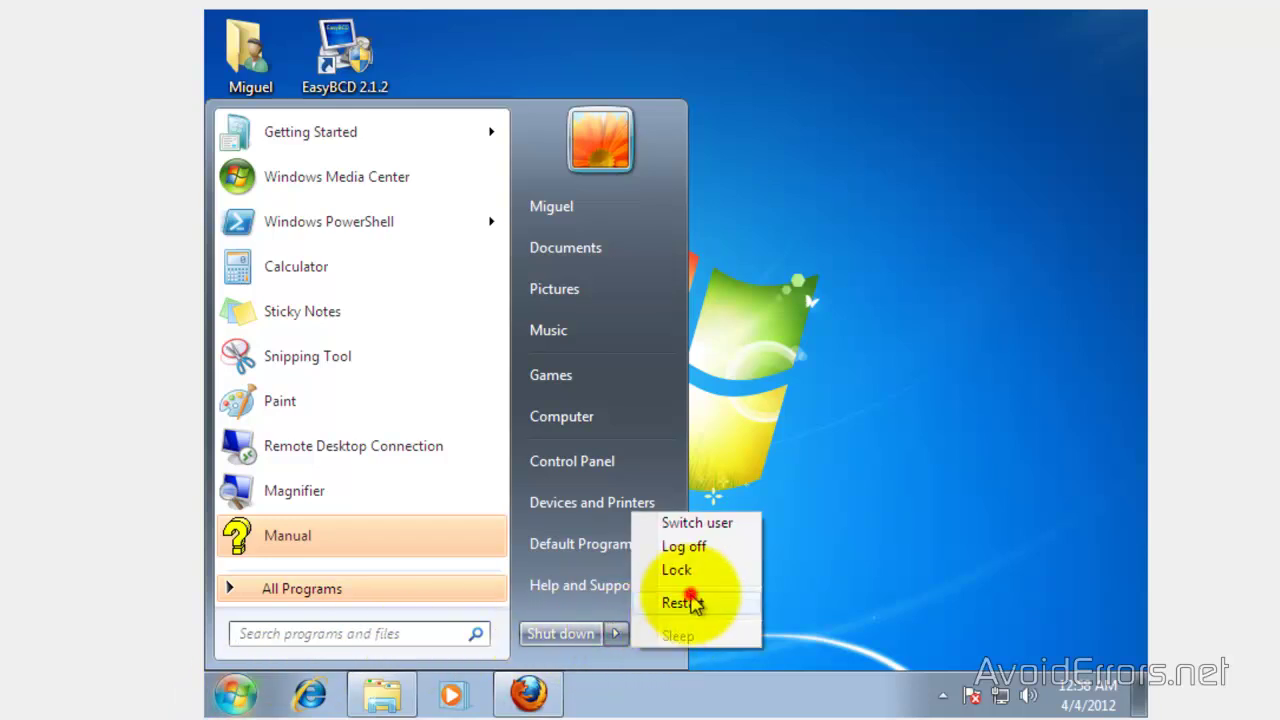